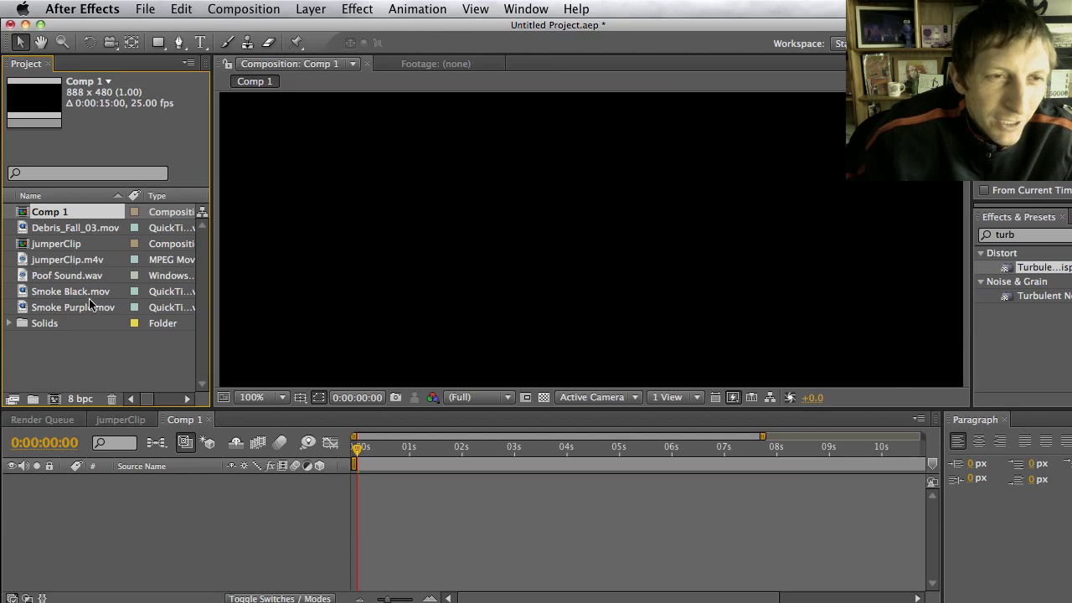
# Create a new composition from jumperClip.m4v and scrub through the footage.
pyautogui.click(71, 260)
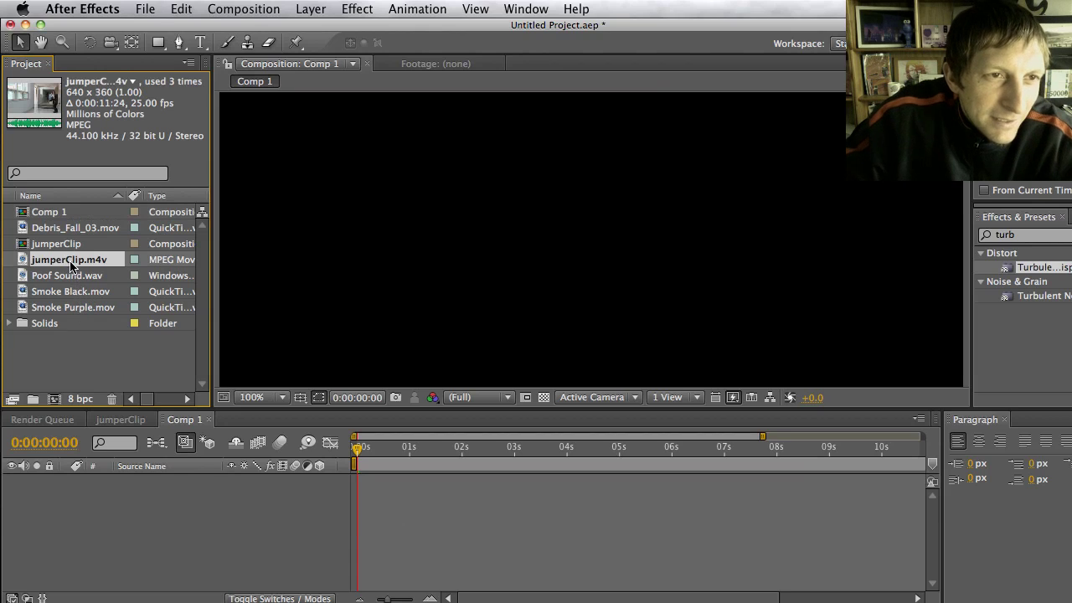
pyautogui.moveTo(30, 263); pyautogui.dragTo(52, 399)
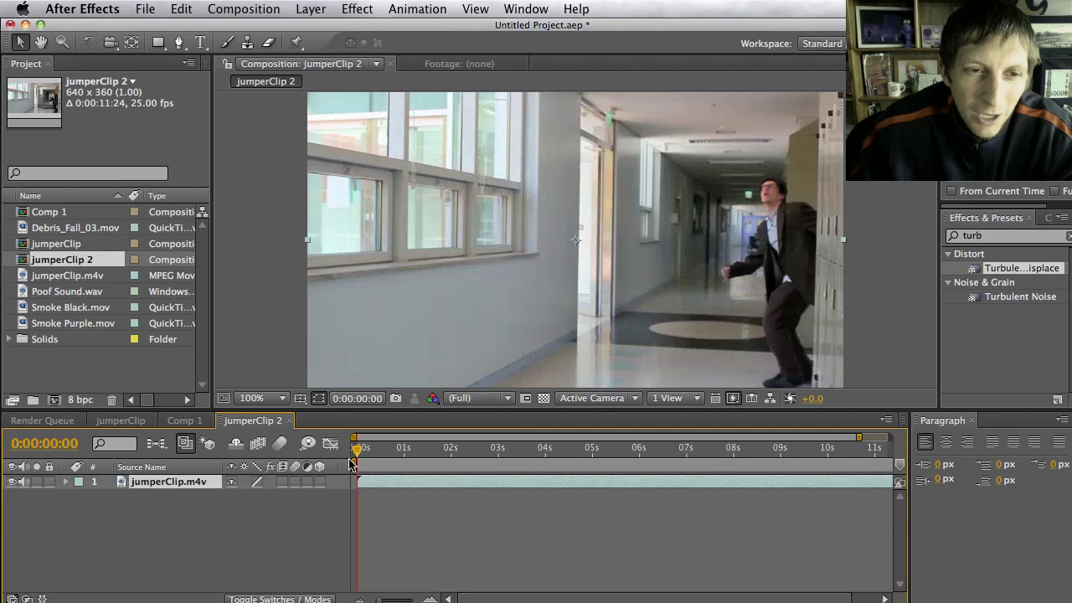
pyautogui.moveTo(359, 453); pyautogui.dragTo(397, 455)
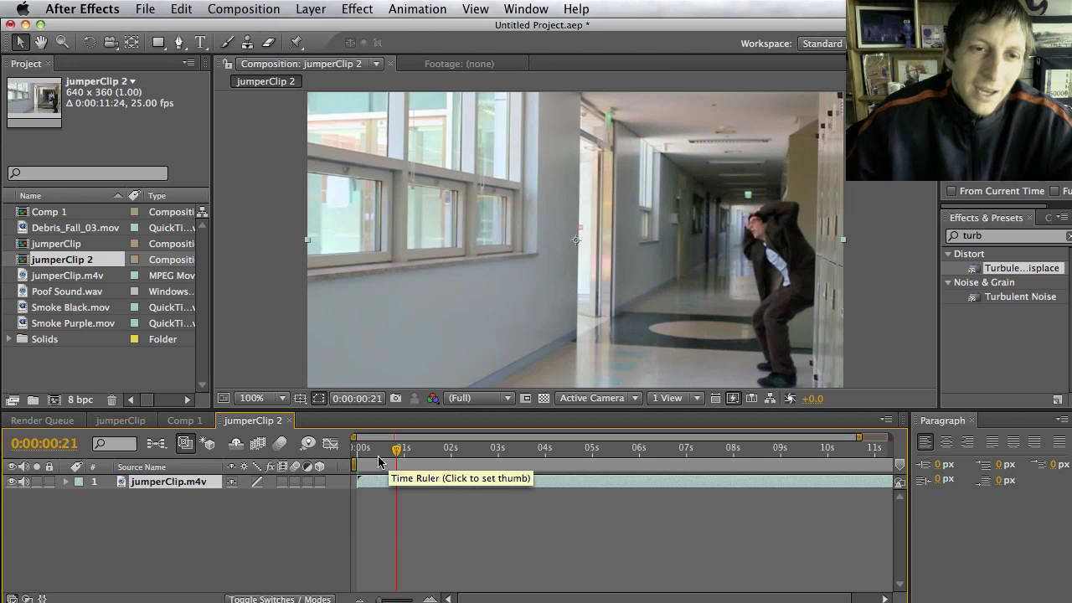
pyautogui.moveTo(399, 453); pyautogui.dragTo(806, 453)
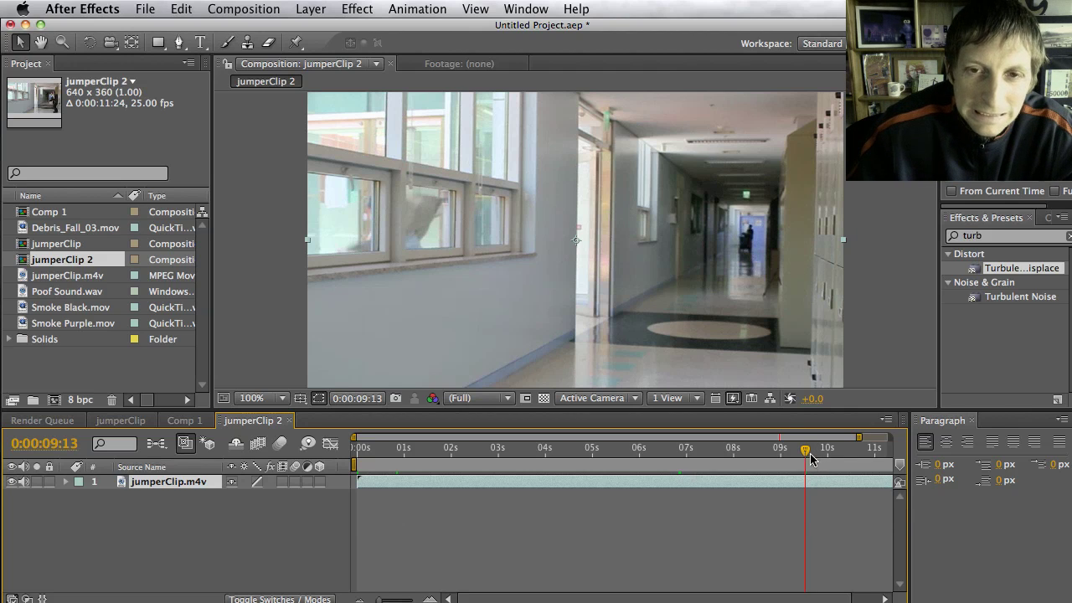
# Split the jumperClip.m4v layer at 0:00:02:19, 0:00:04:09 and 0:00:08:20.
pyautogui.moveTo(801, 455); pyautogui.dragTo(485, 453)
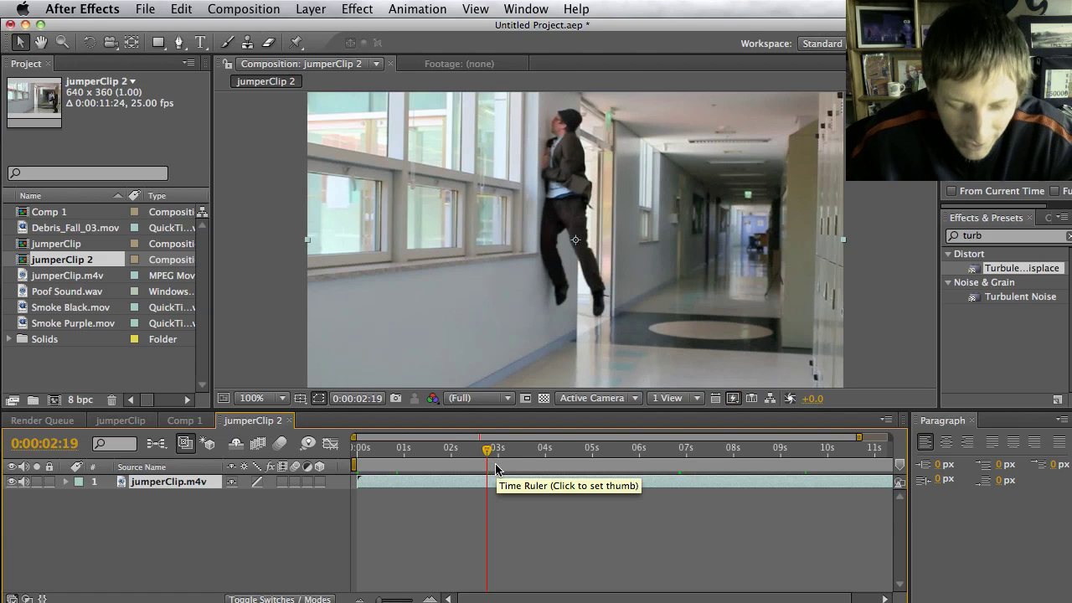
pyautogui.press('super+shift+d')
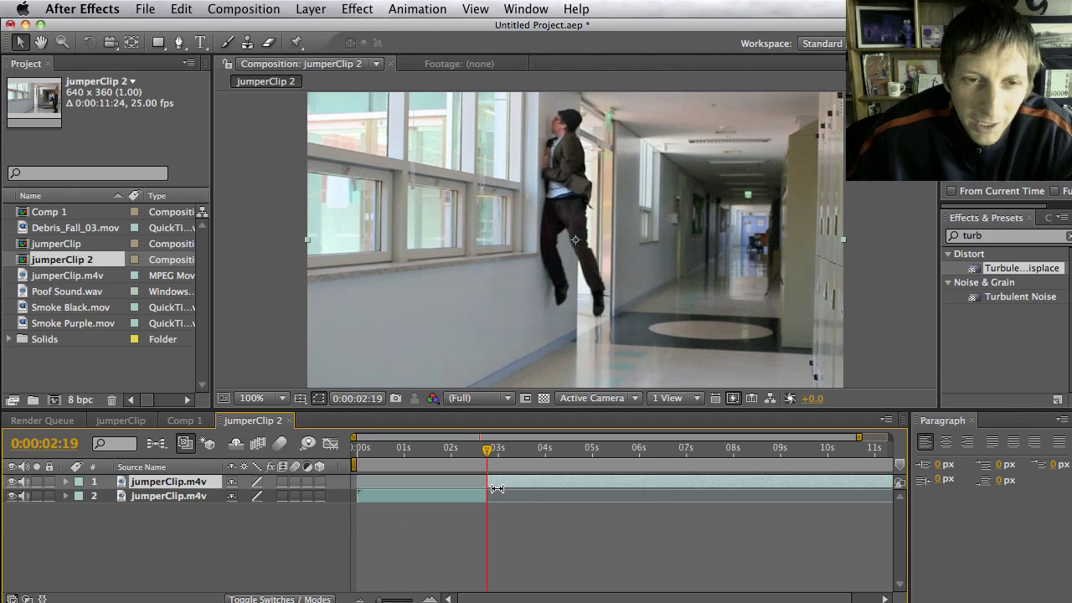
pyautogui.moveTo(490, 453); pyautogui.dragTo(564, 466)
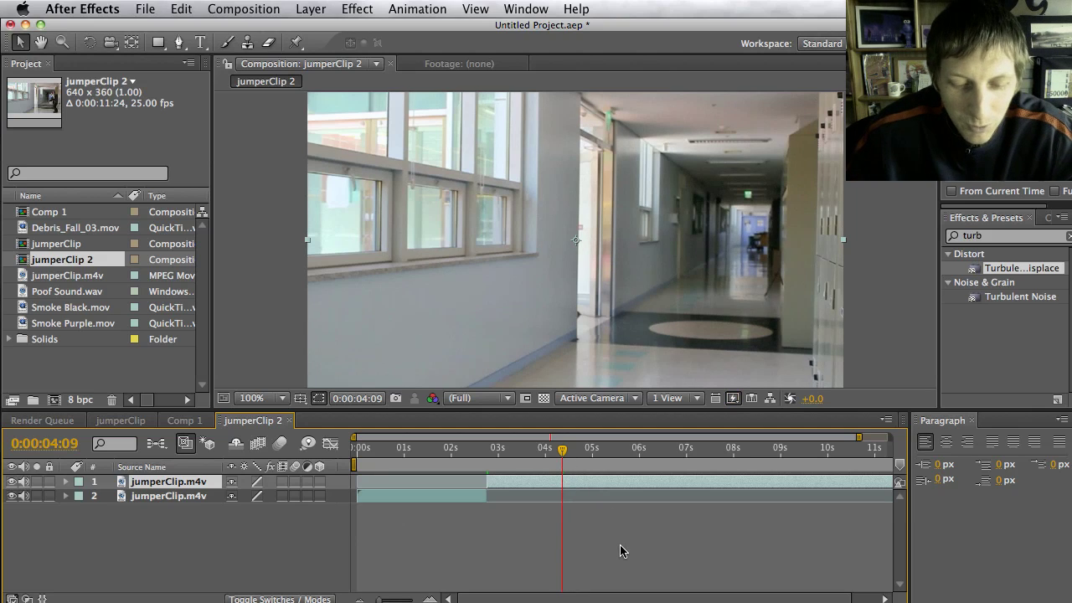
pyautogui.press('super+shift+d')
pyautogui.moveTo(564, 452); pyautogui.dragTo(772, 444)
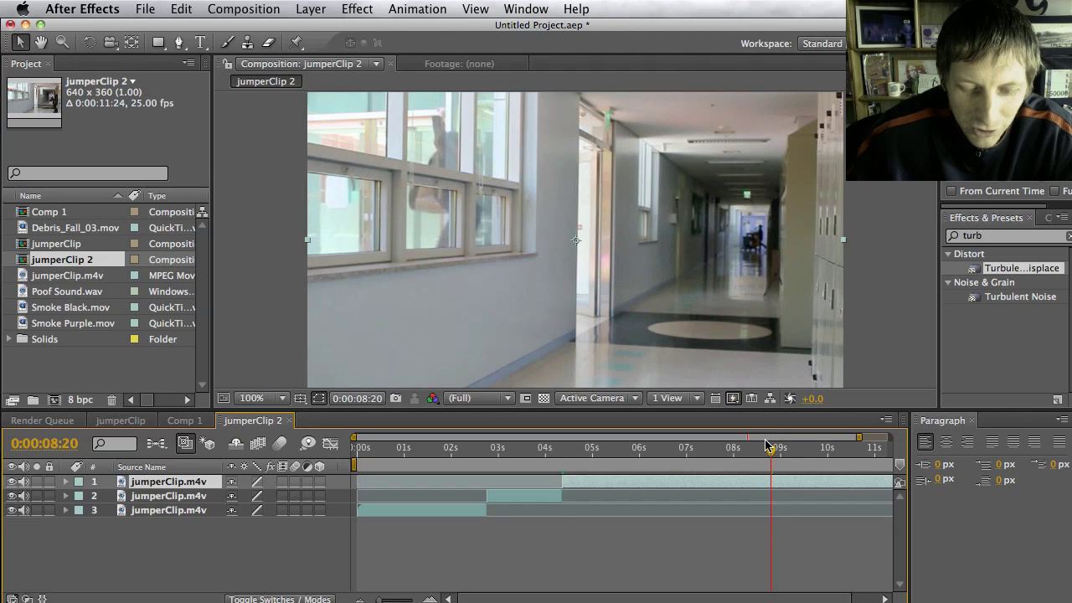
pyautogui.press('super+shift+d')
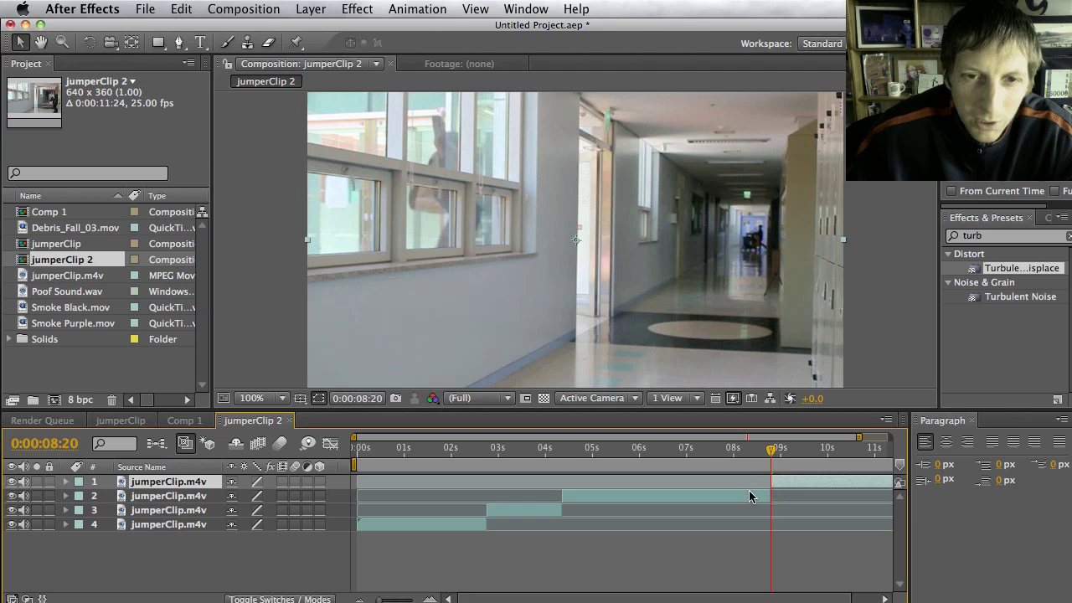
# Delete the segment between 0:00:02:19 and 0:00:04:09 and move the following empty-hallway segment to start at 0:00:02:19.
pyautogui.moveTo(498, 452); pyautogui.dragTo(523, 459)
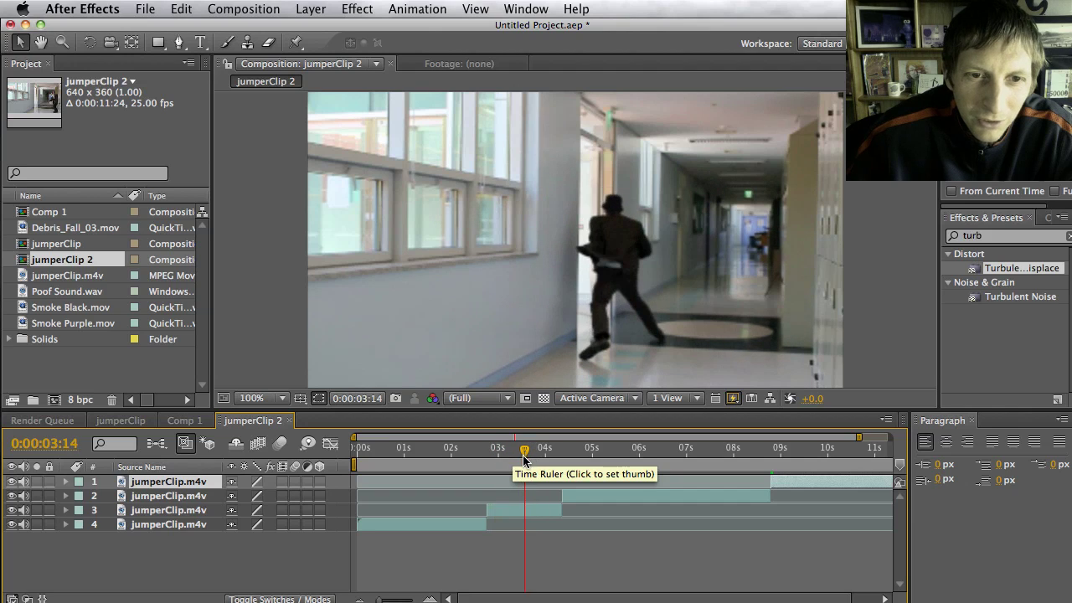
pyautogui.click(510, 518)
pyautogui.press('Delete')
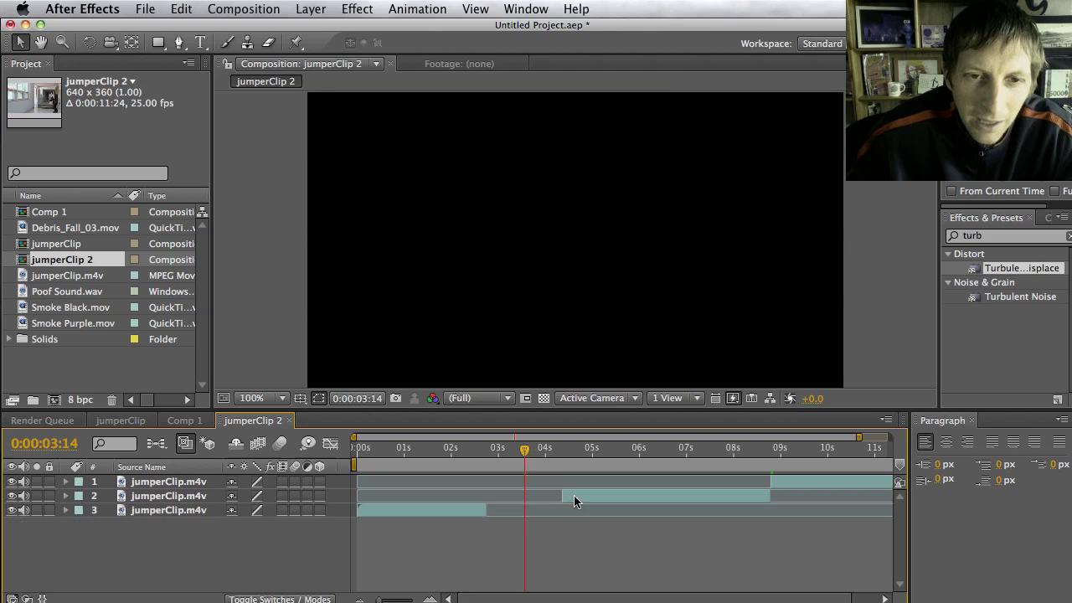
pyautogui.moveTo(575, 501); pyautogui.dragTo(498, 503)
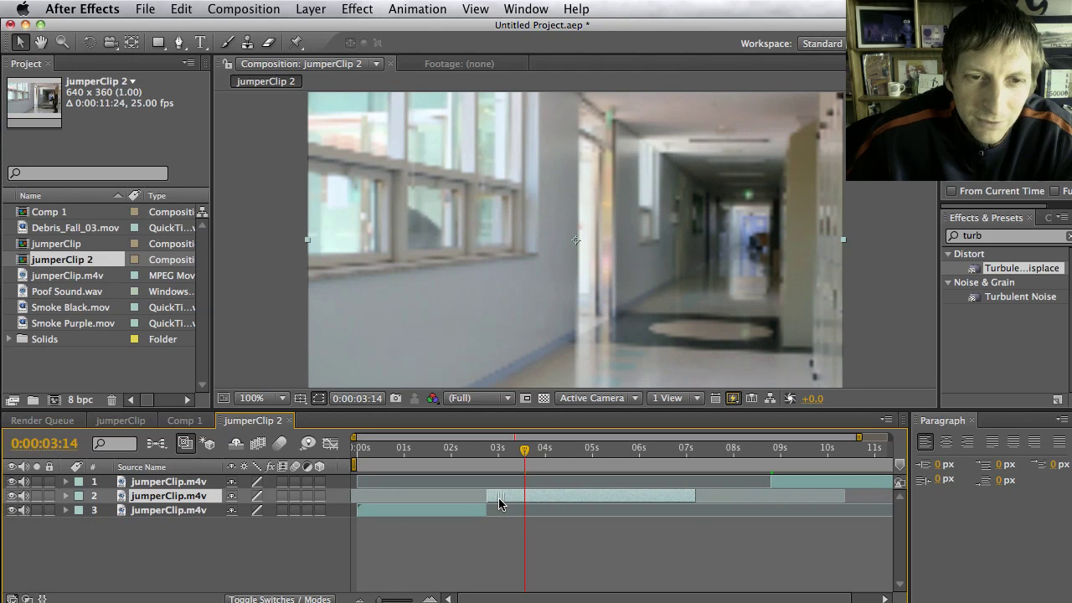
# Freeze the empty-hallway segment on its first frame at 0:00:02:19.
pyautogui.moveTo(524, 450); pyautogui.dragTo(487, 463)
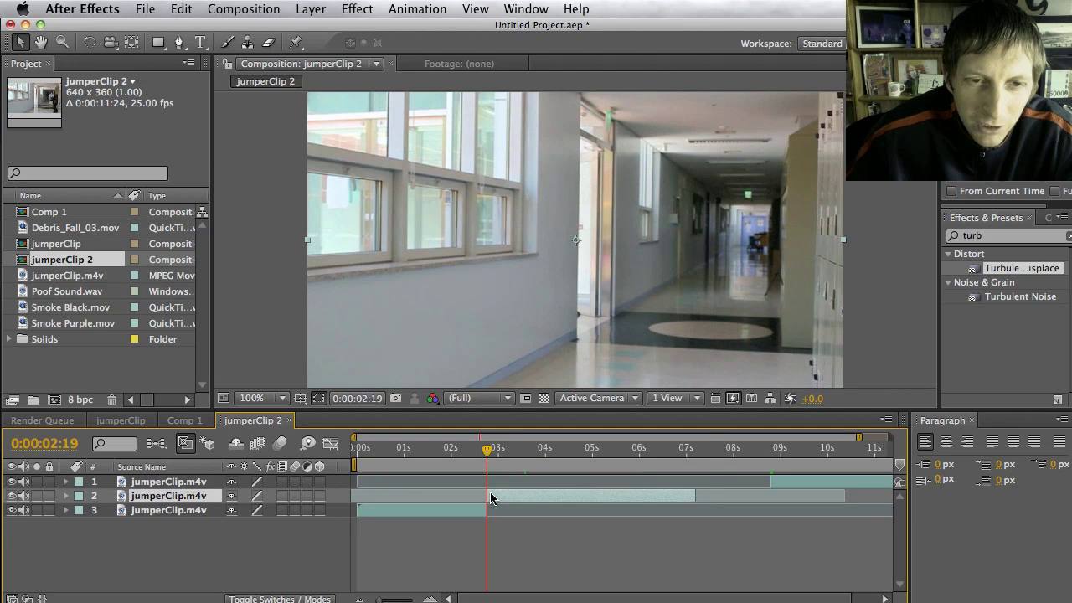
pyautogui.rightClick(492, 497)
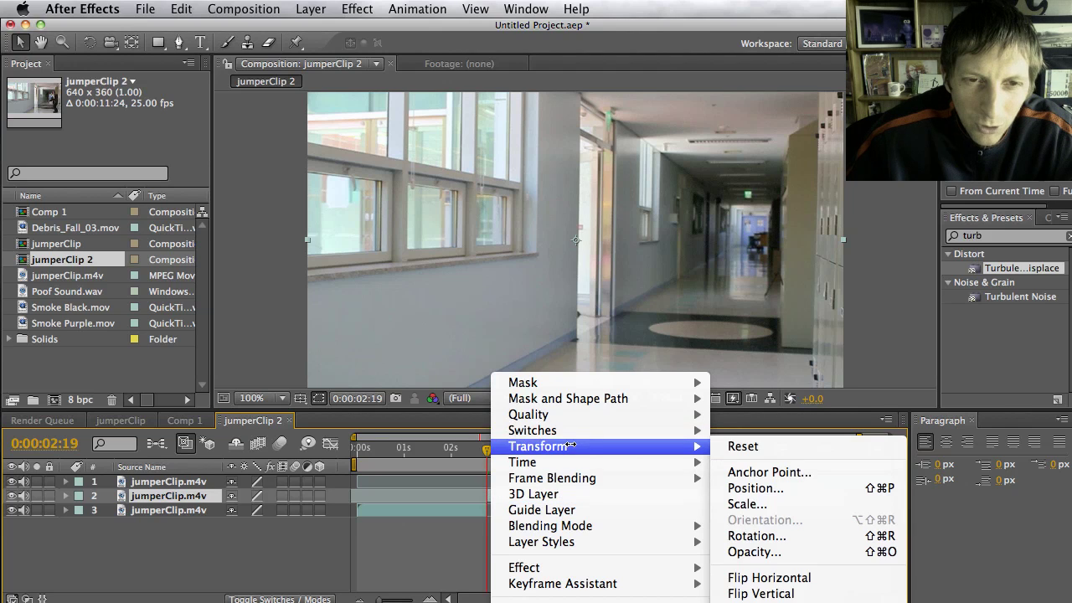
pyautogui.moveTo(584, 461)
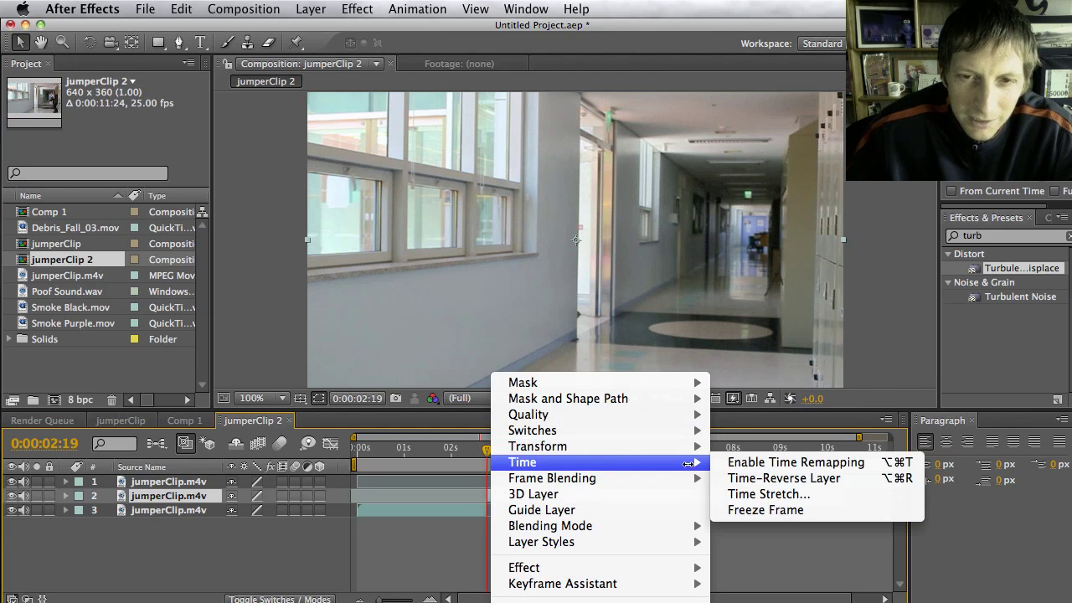
pyautogui.click(777, 510)
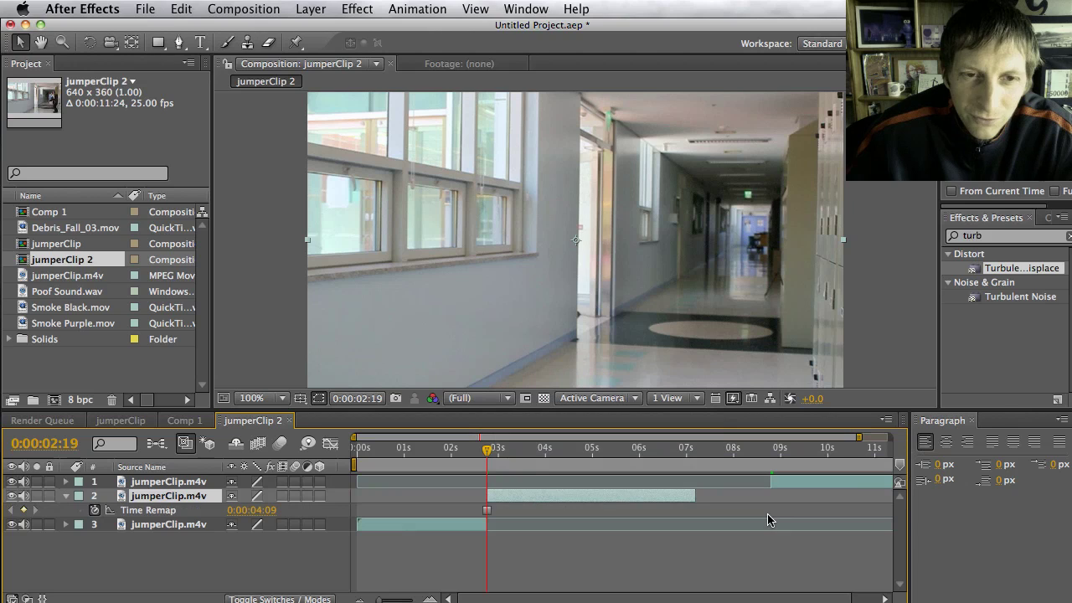
# Shorten the frozen segment to about 0.4 seconds and move the last segment to start directly at its end.
pyautogui.moveTo(499, 465); pyautogui.dragTo(555, 469)
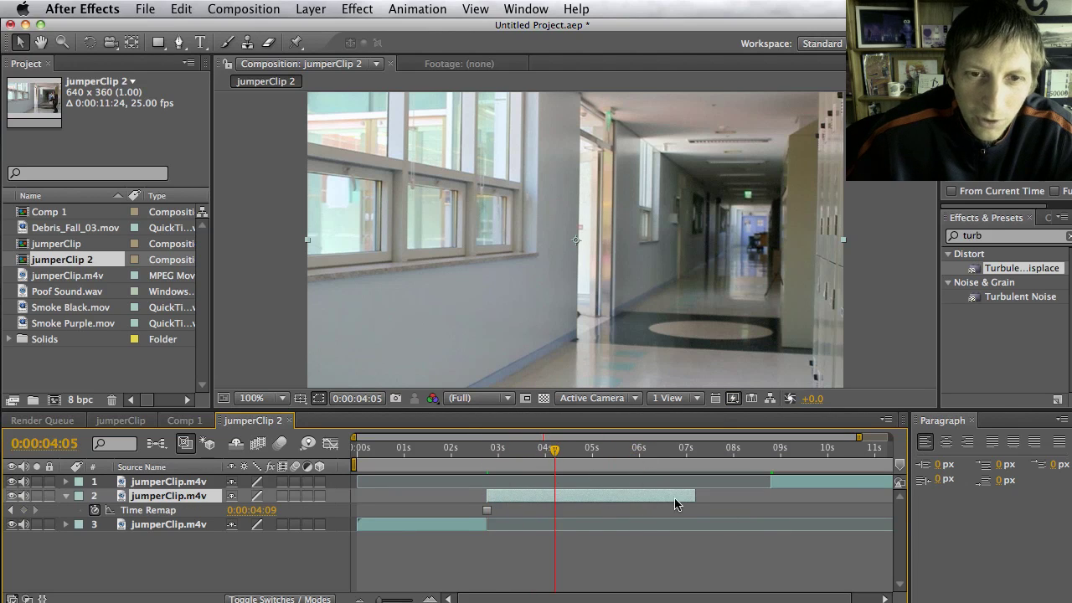
pyautogui.moveTo(683, 495); pyautogui.dragTo(526, 495)
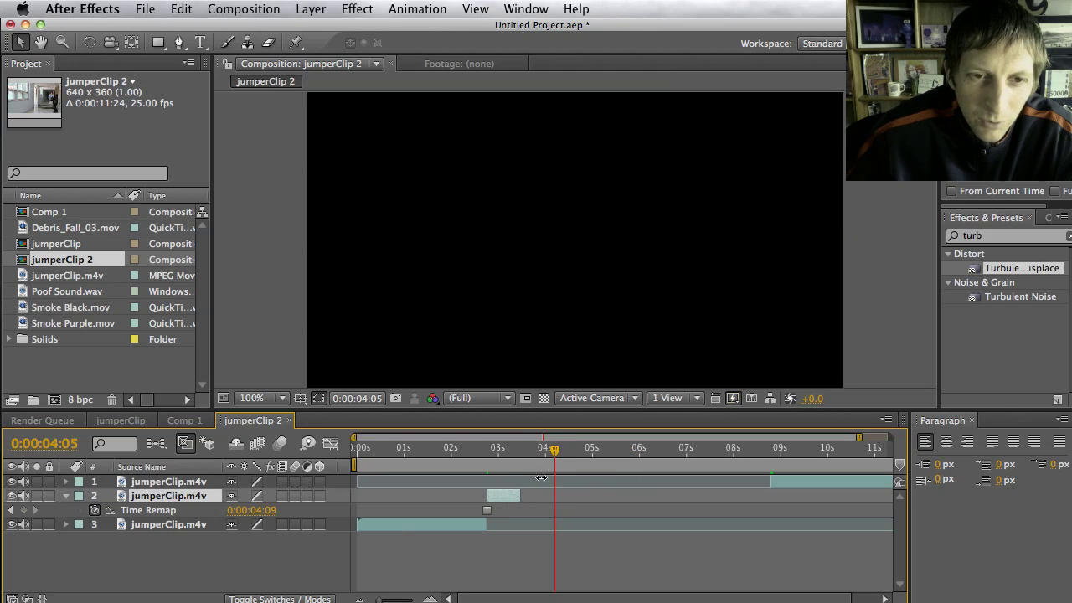
pyautogui.moveTo(557, 453); pyautogui.dragTo(506, 453)
pyautogui.moveTo(784, 483); pyautogui.dragTo(495, 457)
pyautogui.click(512, 500)
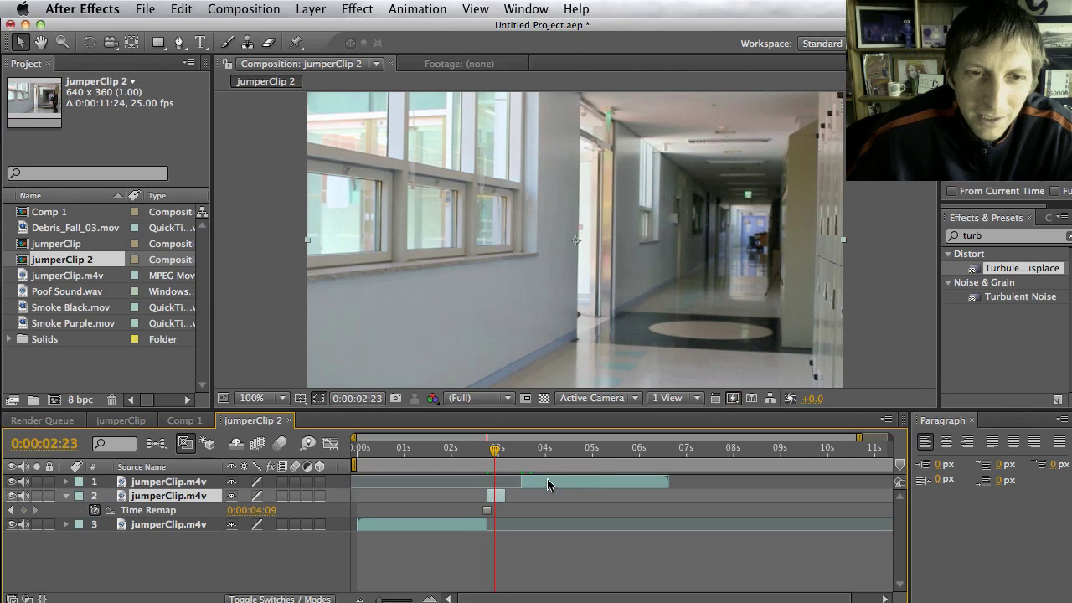
pyautogui.moveTo(548, 484); pyautogui.dragTo(541, 483)
pyautogui.moveTo(495, 452); pyautogui.dragTo(520, 471)
# End the work area at the end of the last segment and trim the composition to the work area.
pyautogui.moveTo(654, 479); pyautogui.dragTo(648, 479)
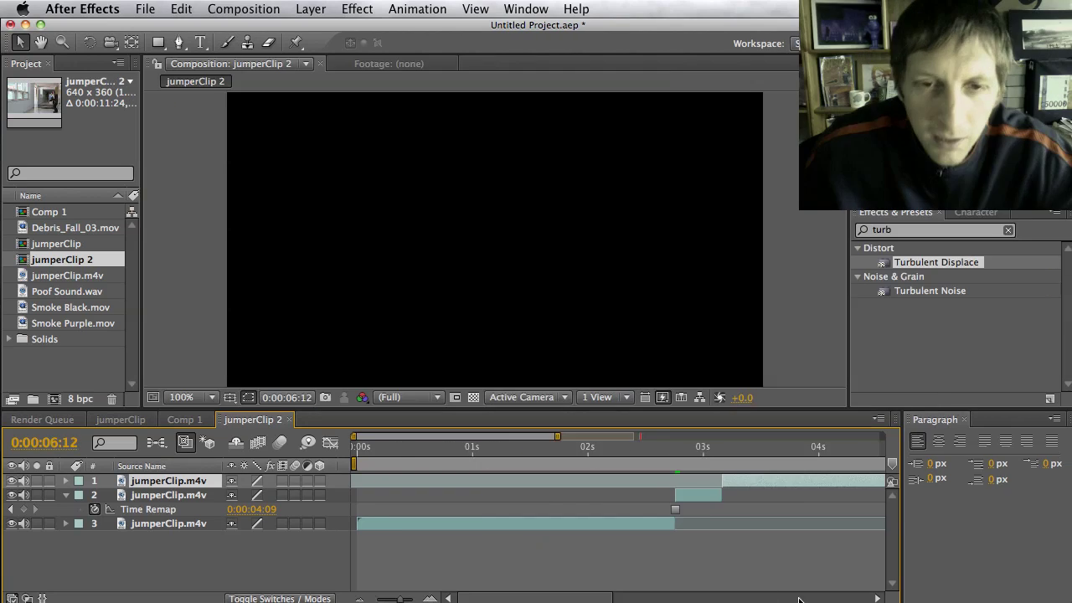
pyautogui.hscroll(3, 746, 568)
pyautogui.hscroll(3, 742, 569)
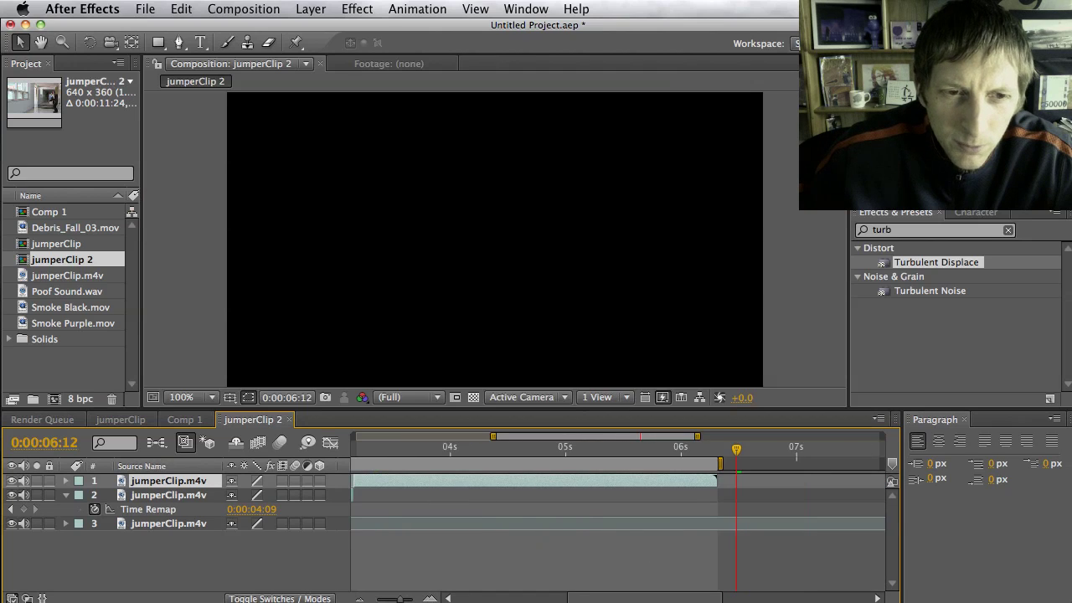
pyautogui.click(379, 600)
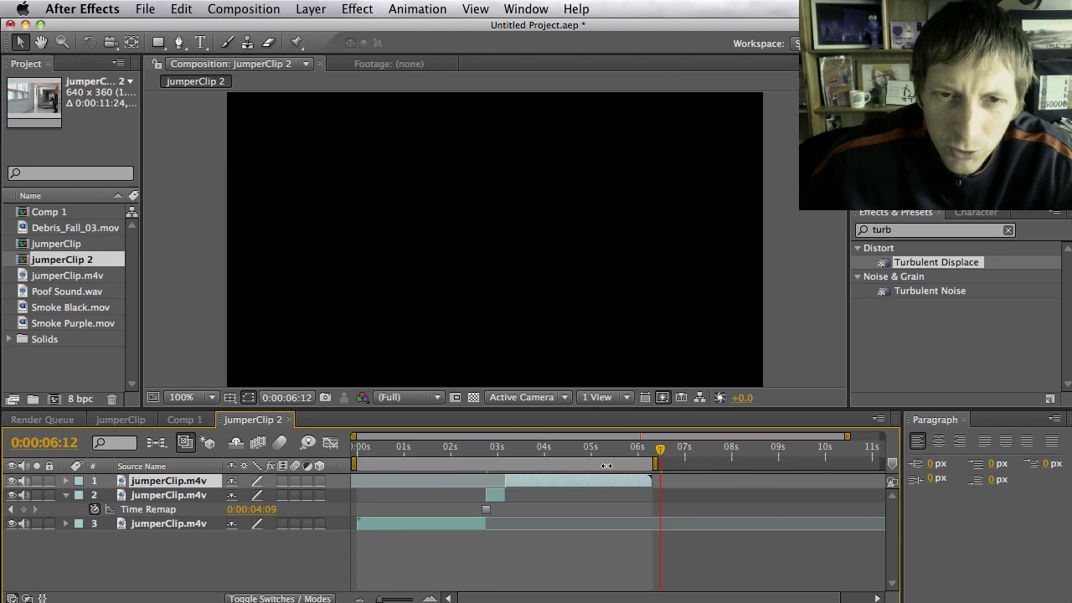
pyautogui.moveTo(618, 463)
pyautogui.mouseDown()
pyautogui.moveTo(879, 464)
pyautogui.moveTo(620, 468)
pyautogui.mouseUp()
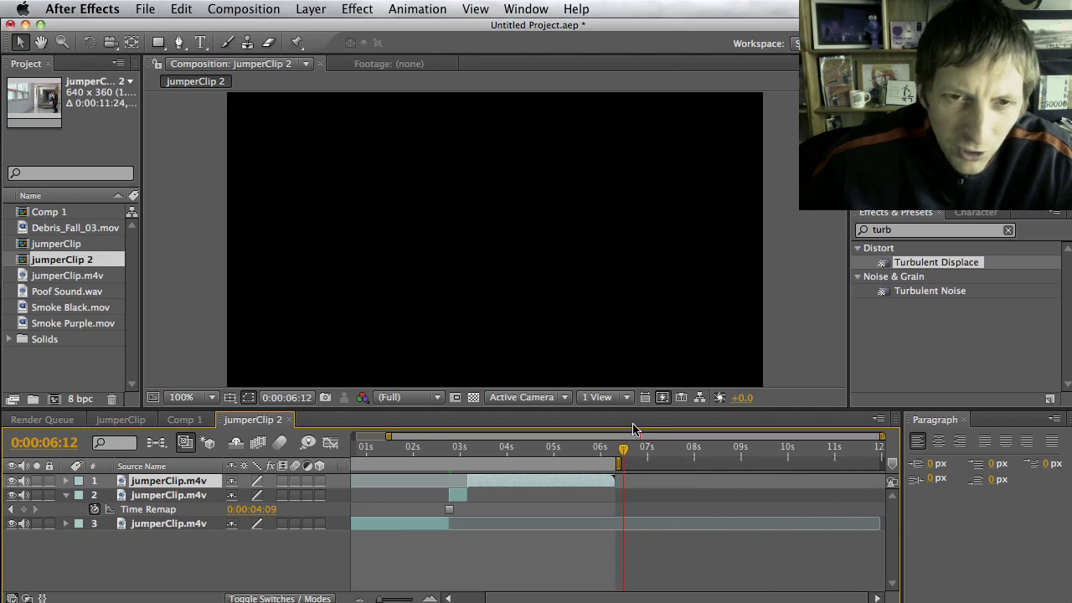
pyautogui.rightClick(596, 465)
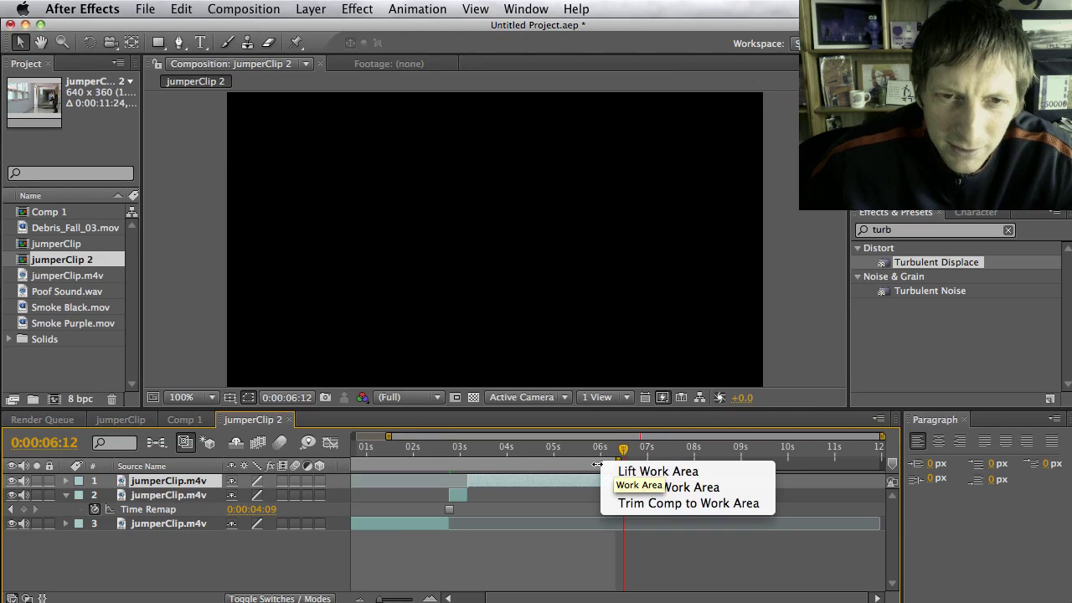
pyautogui.click(673, 504)
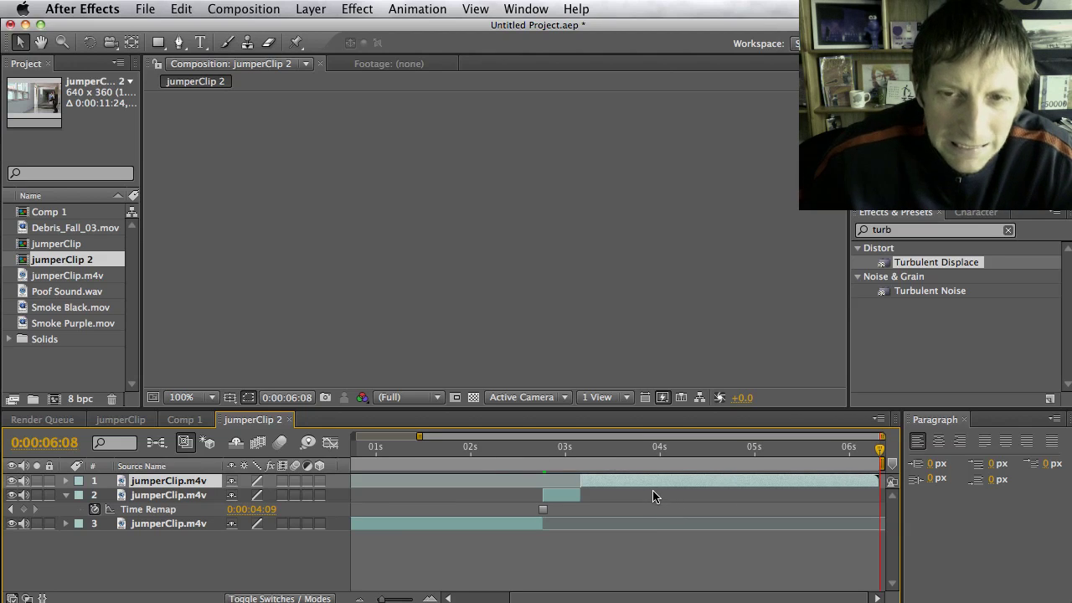
# Check the cut from the jumping man to the empty hallway and park the playhead at 0:00:02:18.
pyautogui.click(569, 465)
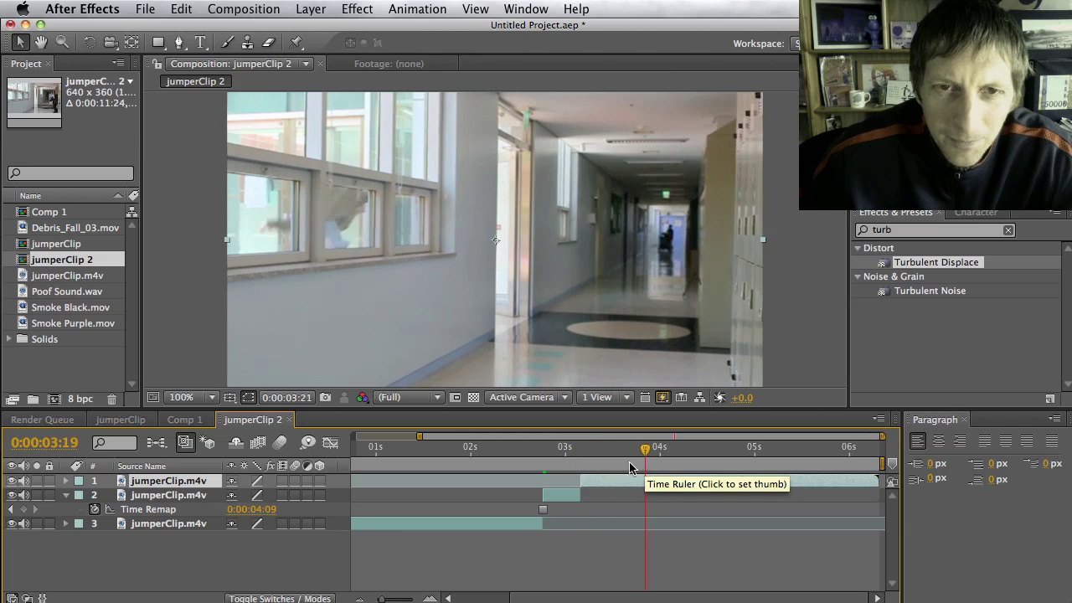
pyautogui.moveTo(570, 466); pyautogui.dragTo(542, 465)
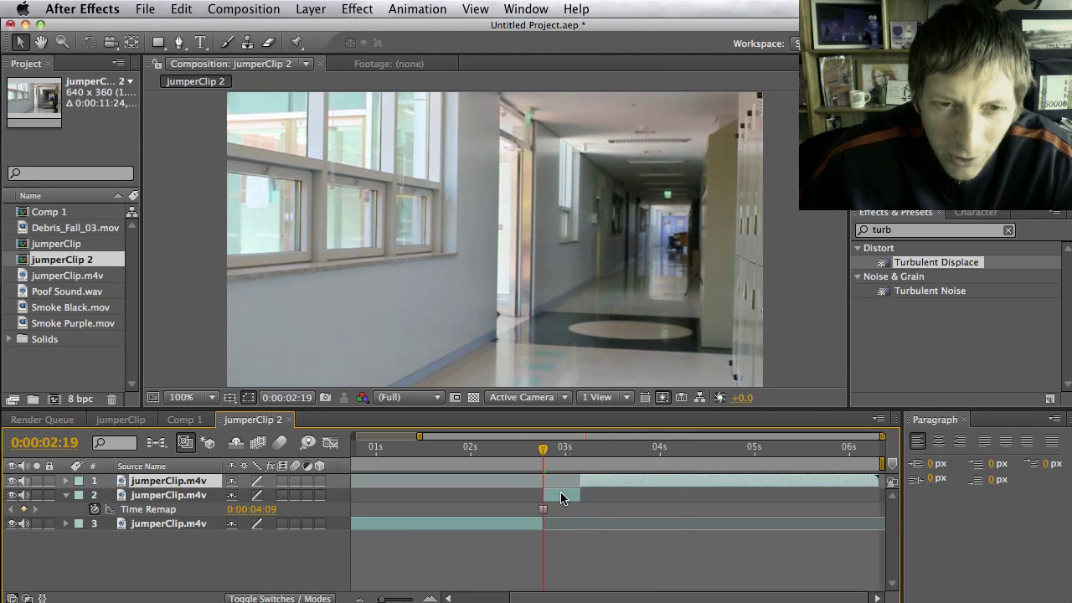
pyautogui.click(561, 497)
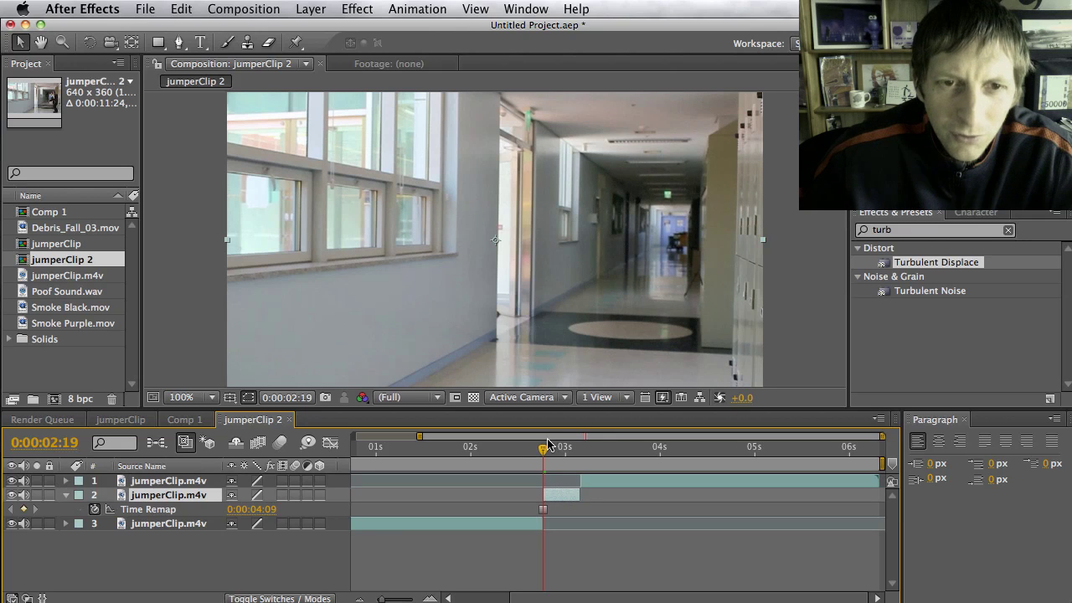
pyautogui.moveTo(543, 453); pyautogui.dragTo(540, 453)
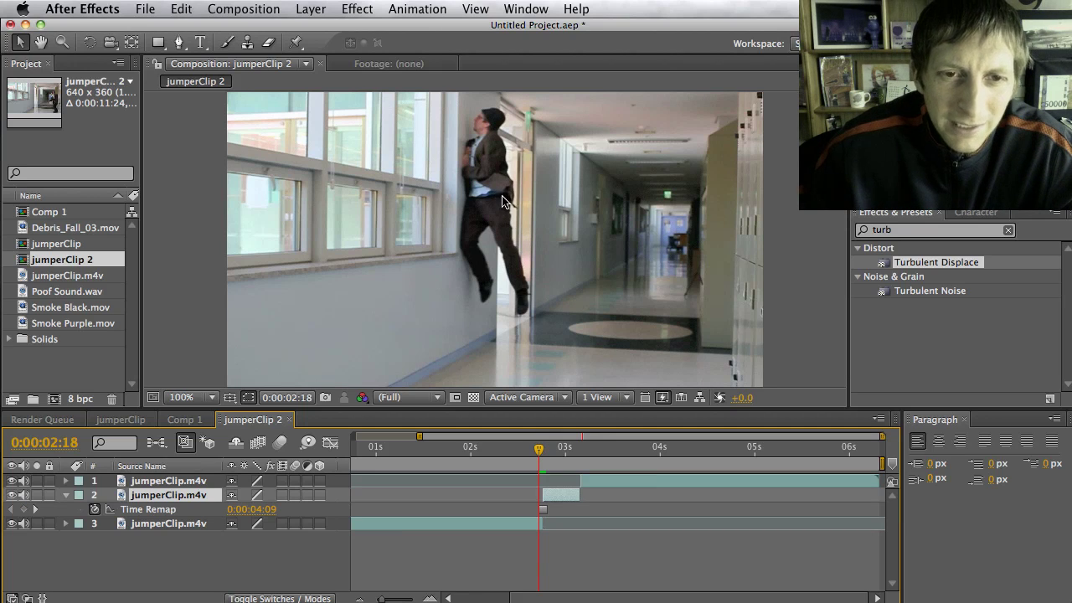
pyautogui.moveTo(540, 453); pyautogui.dragTo(539, 445)
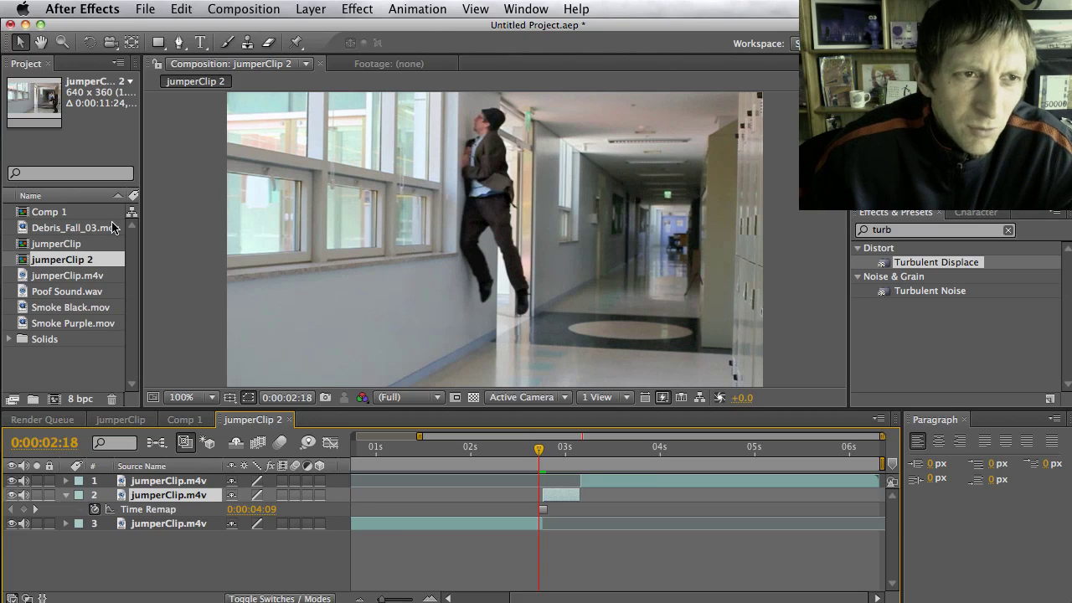
# Add Smoke Black.mov to the composition as the topmost layer.
pyautogui.click(67, 310)
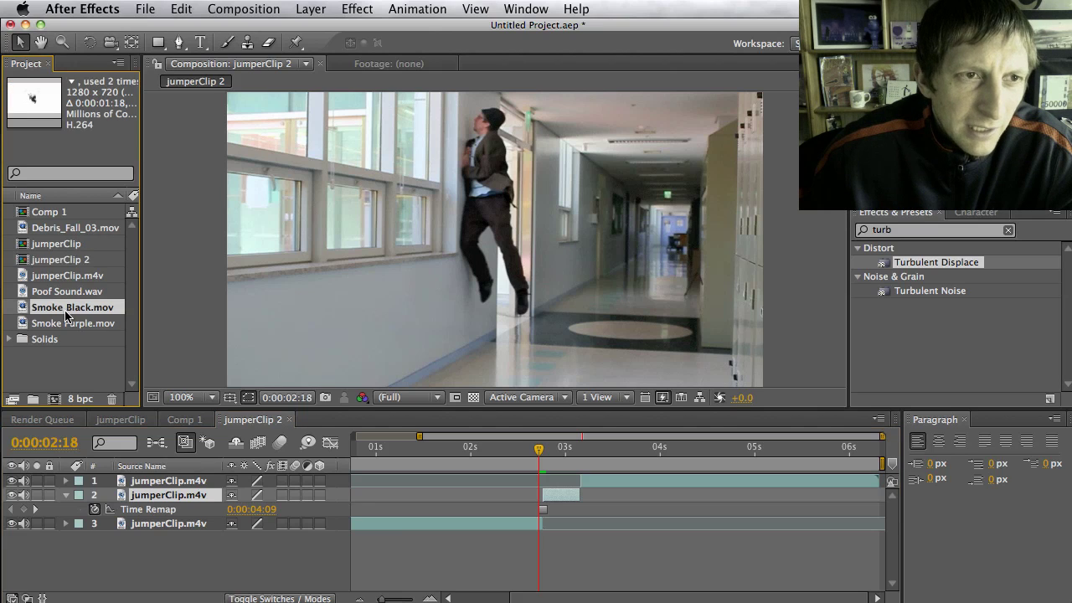
pyautogui.moveTo(60, 317); pyautogui.dragTo(101, 483)
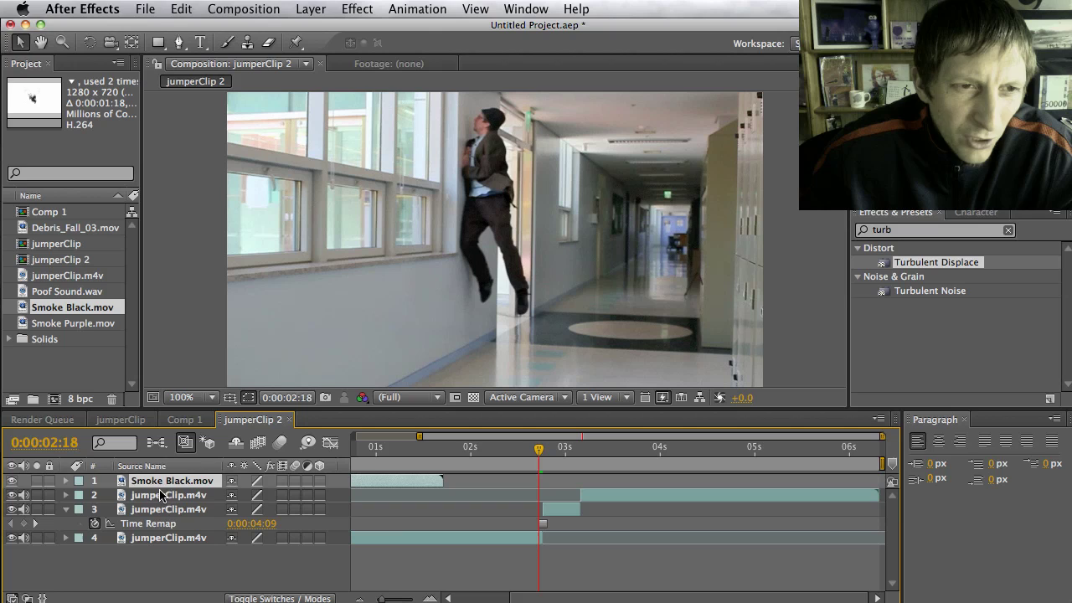
# Rename the frozen segment's layer as "freeze frame".
pyautogui.click(159, 500)
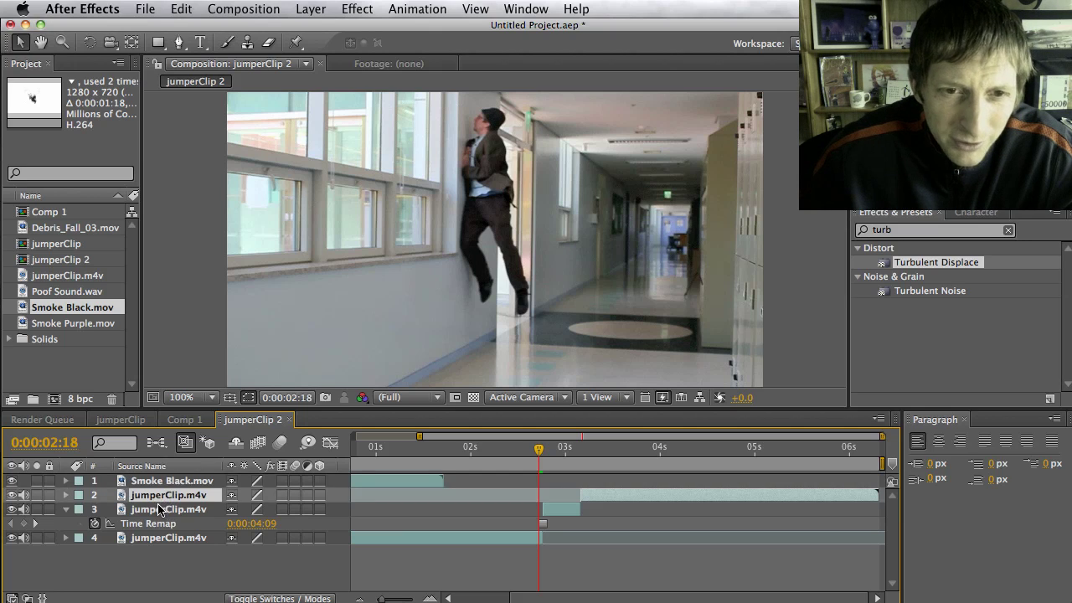
pyautogui.click(159, 508)
pyautogui.rightClick(159, 508)
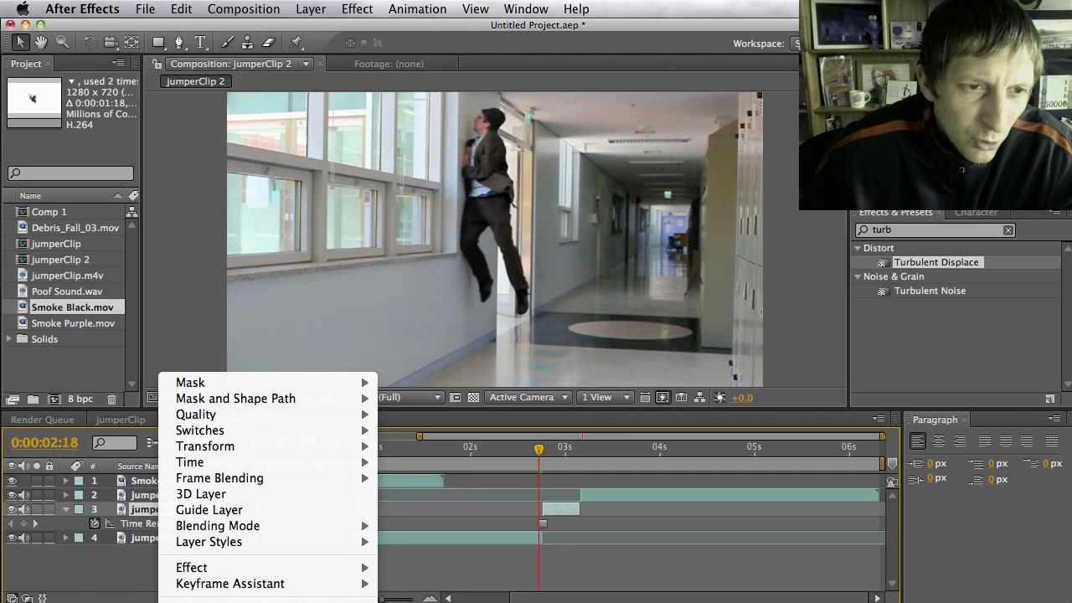
pyautogui.press('Escape')
pyautogui.press('Return')
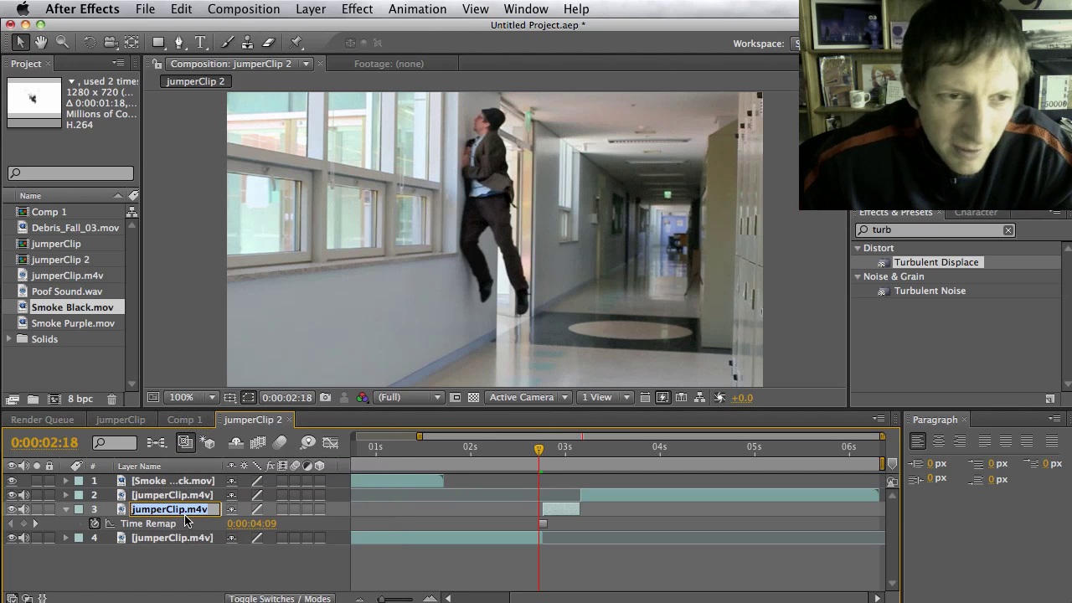
pyautogui.write('freez')
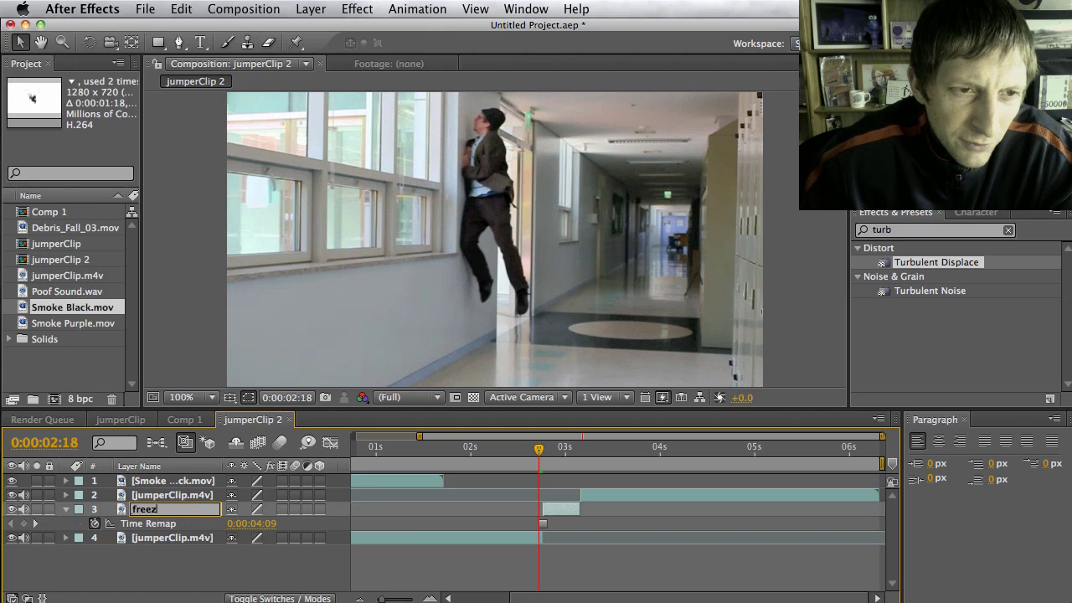
pyautogui.write('e frame')
pyautogui.press('Return')
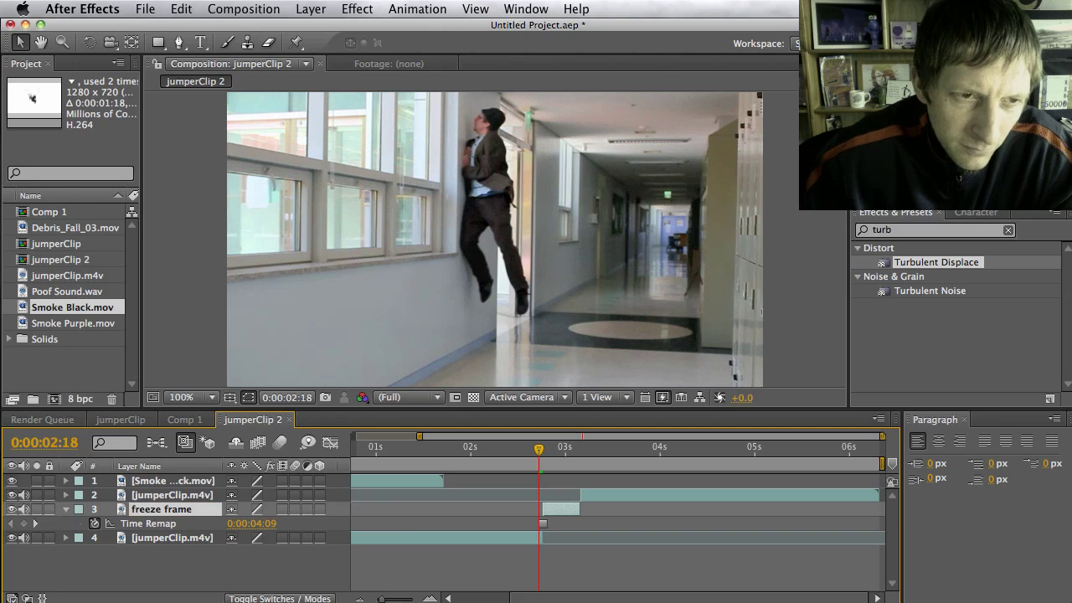
# Rename the layer of the last segment, which follows the freeze frame, as "end".
pyautogui.click(189, 496)
pyautogui.rightClick(189, 497)
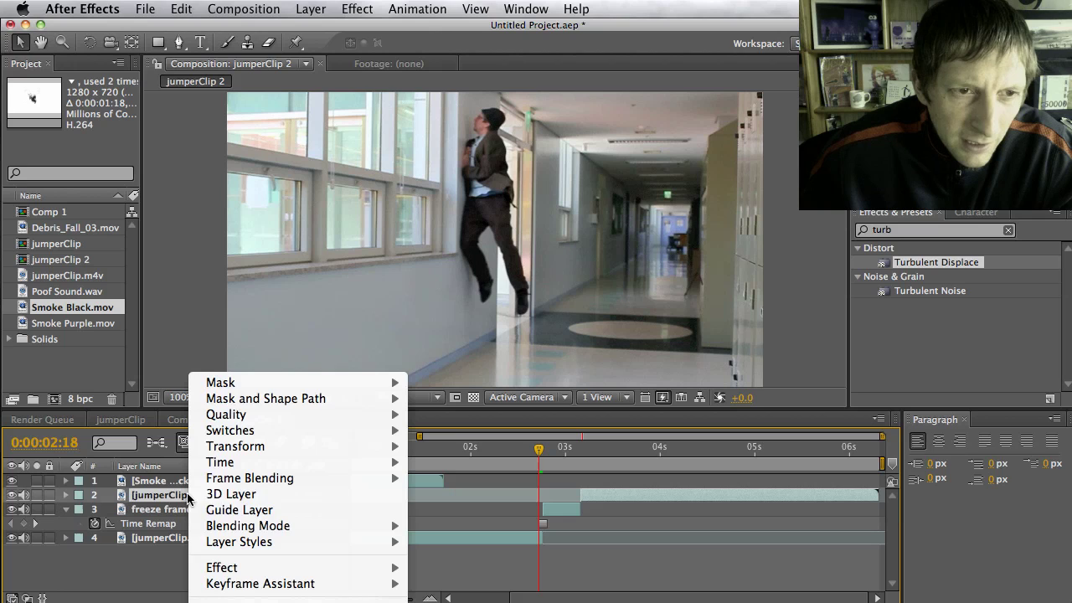
pyautogui.press('Escape')
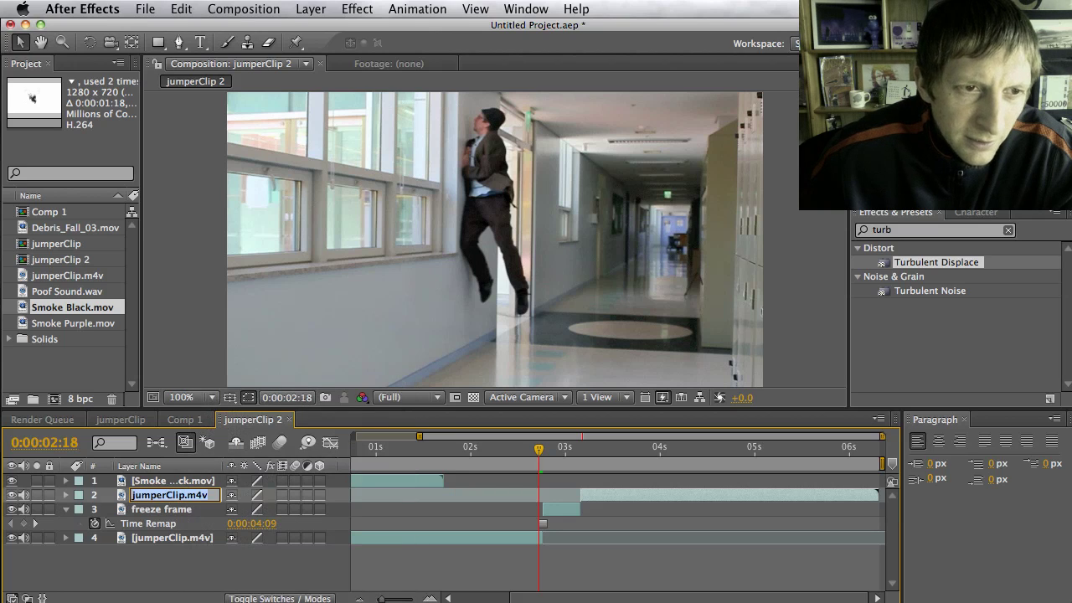
pyautogui.press('Return')
pyautogui.write('end')
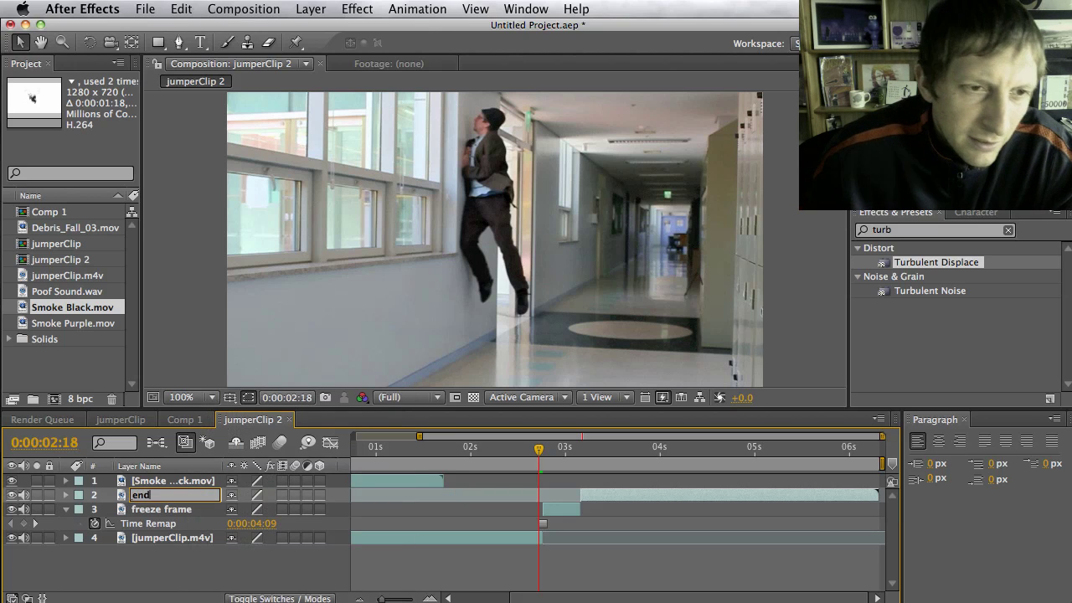
# Rename the layer of the first segment, before the freeze frame, as "begin".
pyautogui.click(182, 540)
pyautogui.rightClick(183, 542)
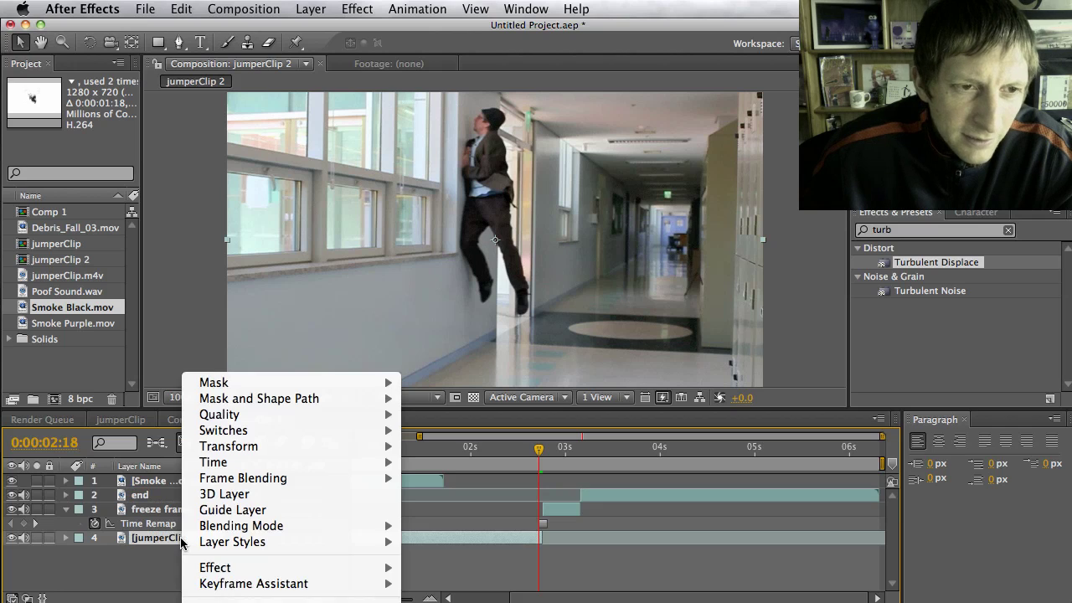
pyautogui.press('Escape')
pyautogui.press('Return')
pyautogui.write('begin')
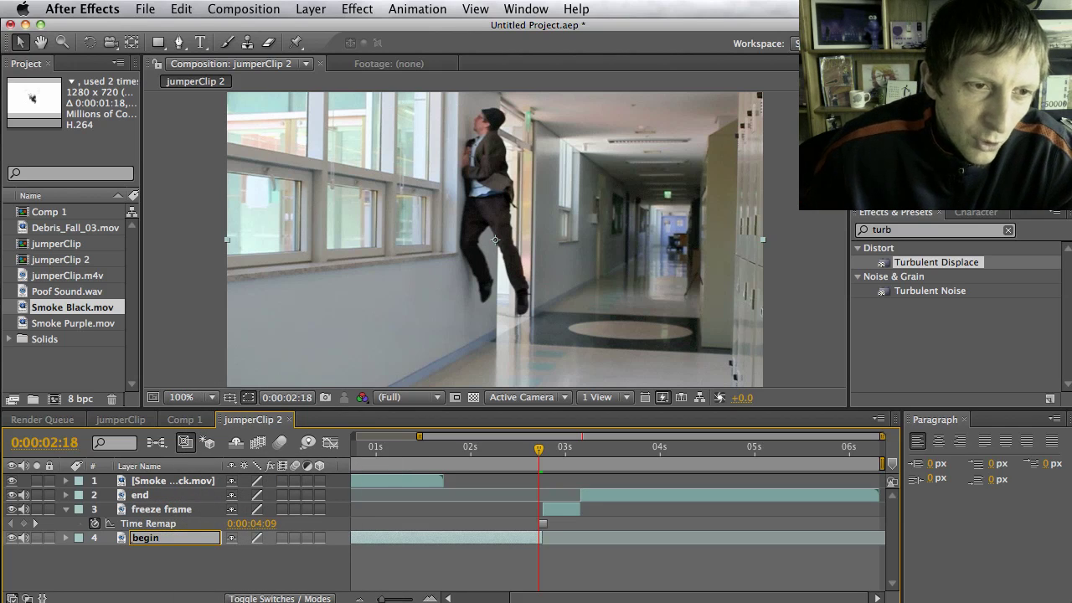
pyautogui.click(172, 495)
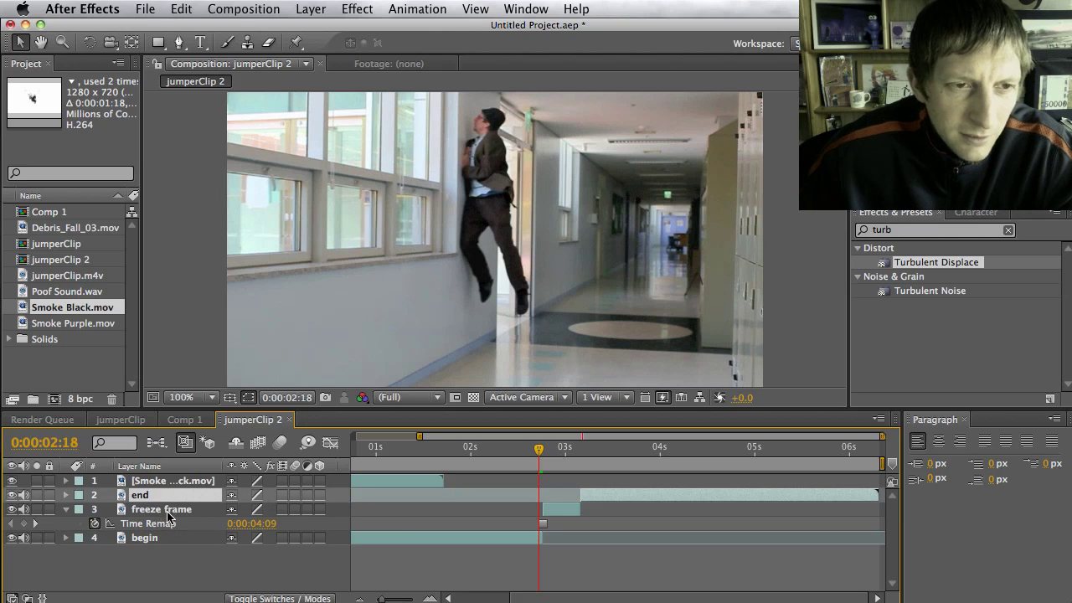
pyautogui.click(182, 509)
pyautogui.click(168, 542)
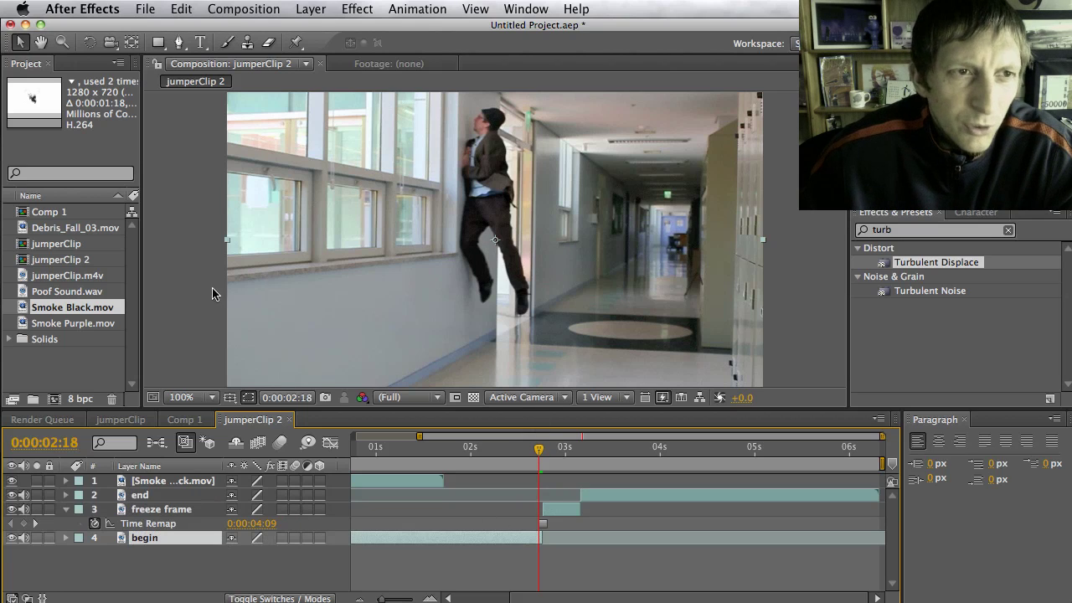
# Move the Smoke Black.mov layer in time so that it starts at the playhead at 0:00:02:18.
pyautogui.moveTo(87, 311); pyautogui.dragTo(173, 489)
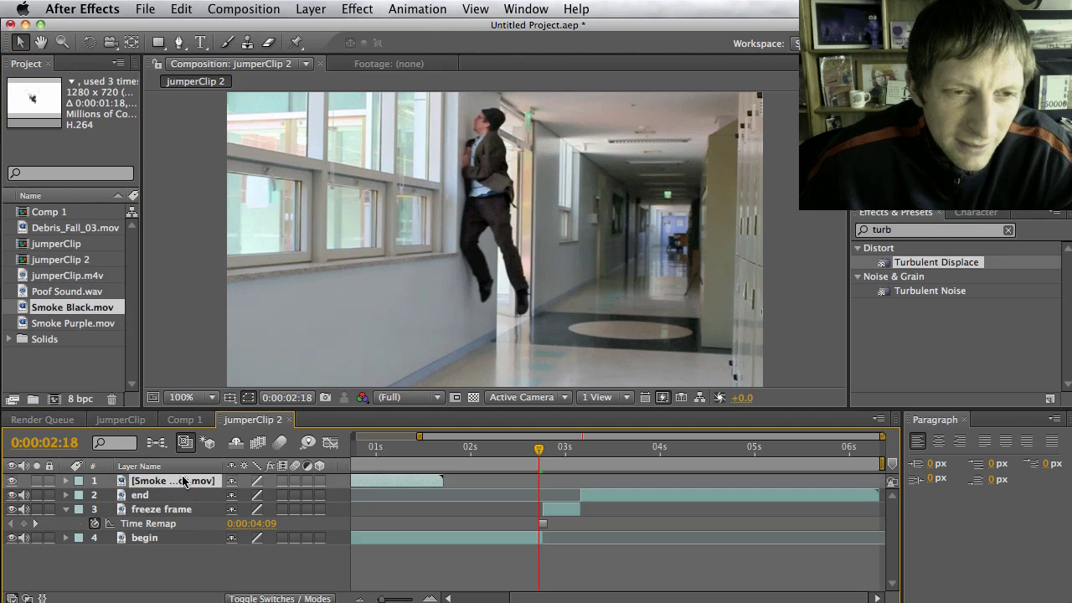
pyautogui.moveTo(408, 482); pyautogui.dragTo(580, 482)
pyautogui.press('[')
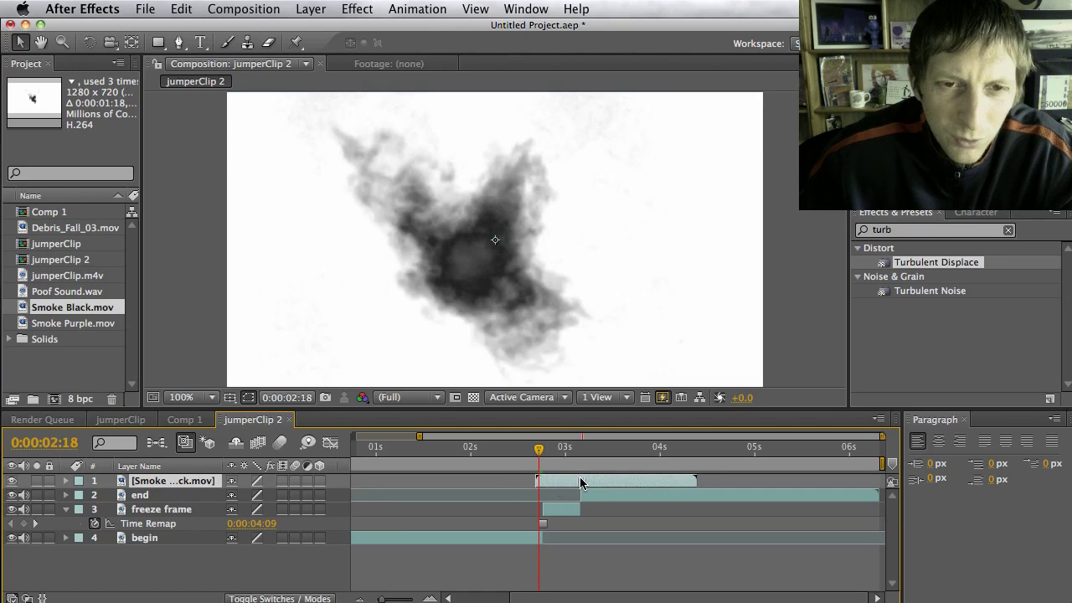
# Show the blending mode column in the timeline and set the smoke layer's mode to Multiply.
pyautogui.rightClick(192, 465)
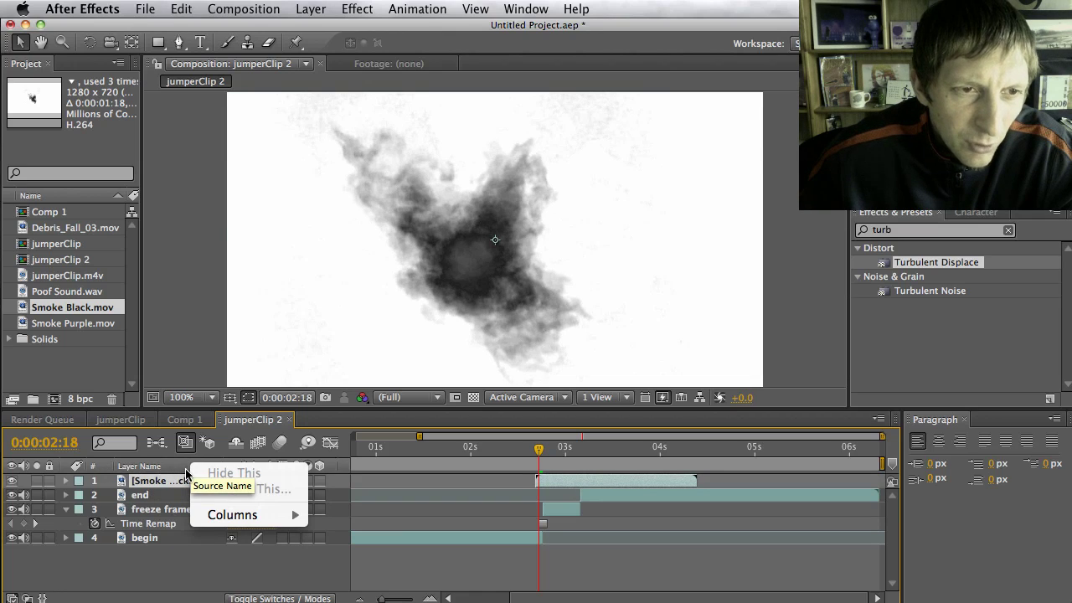
pyautogui.moveTo(250, 514)
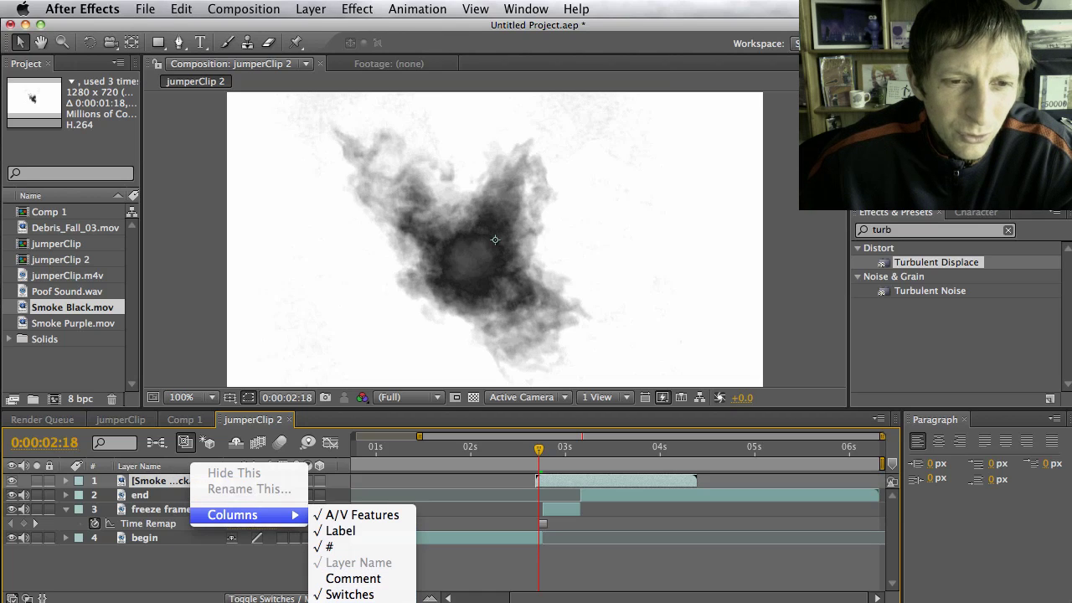
pyautogui.click(361, 602)
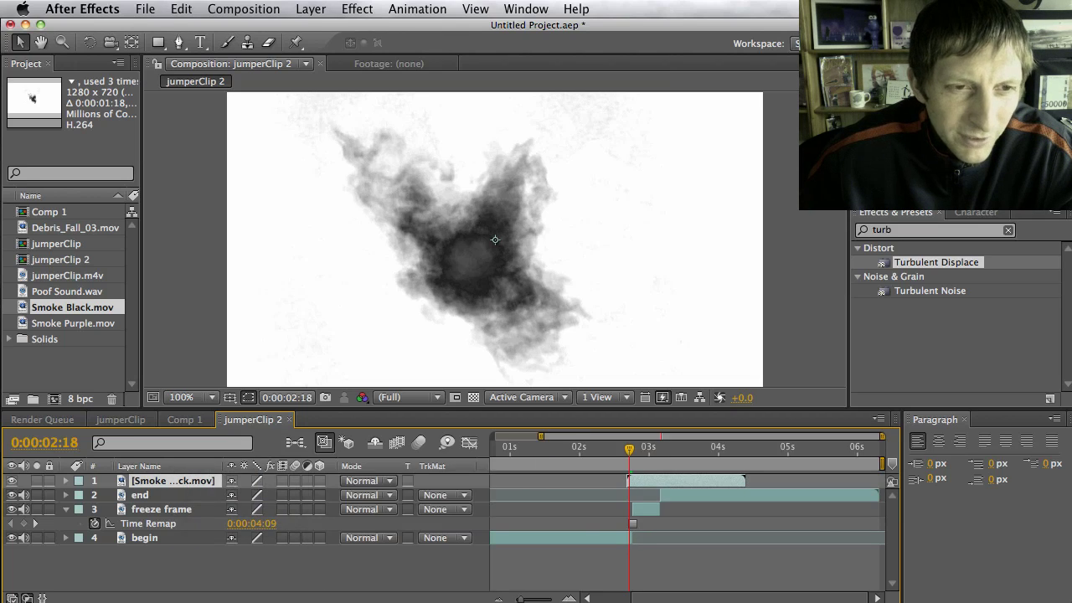
pyautogui.click(358, 481)
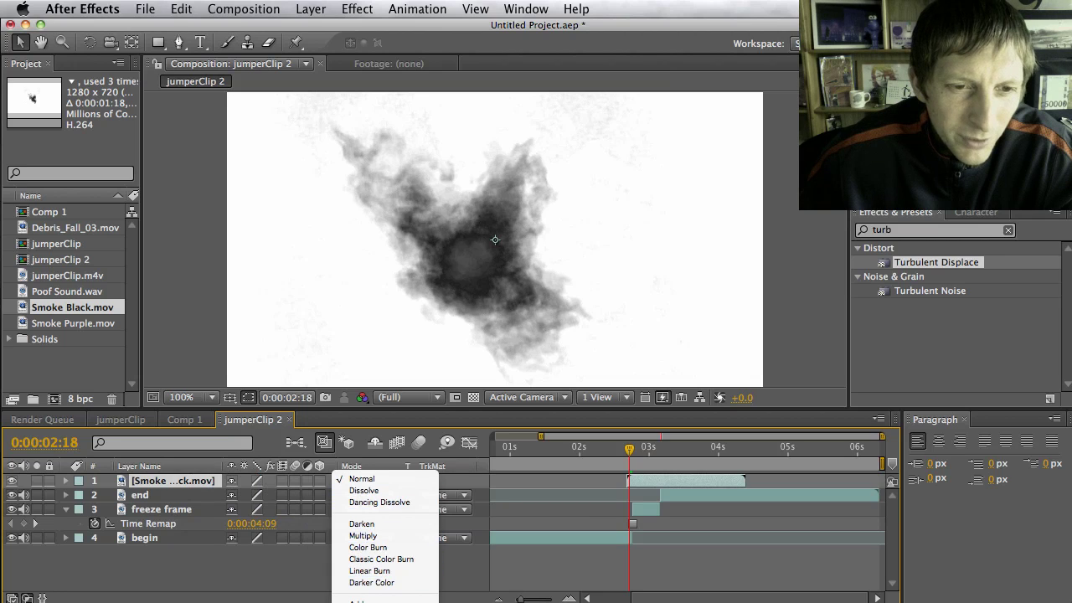
pyautogui.click(394, 535)
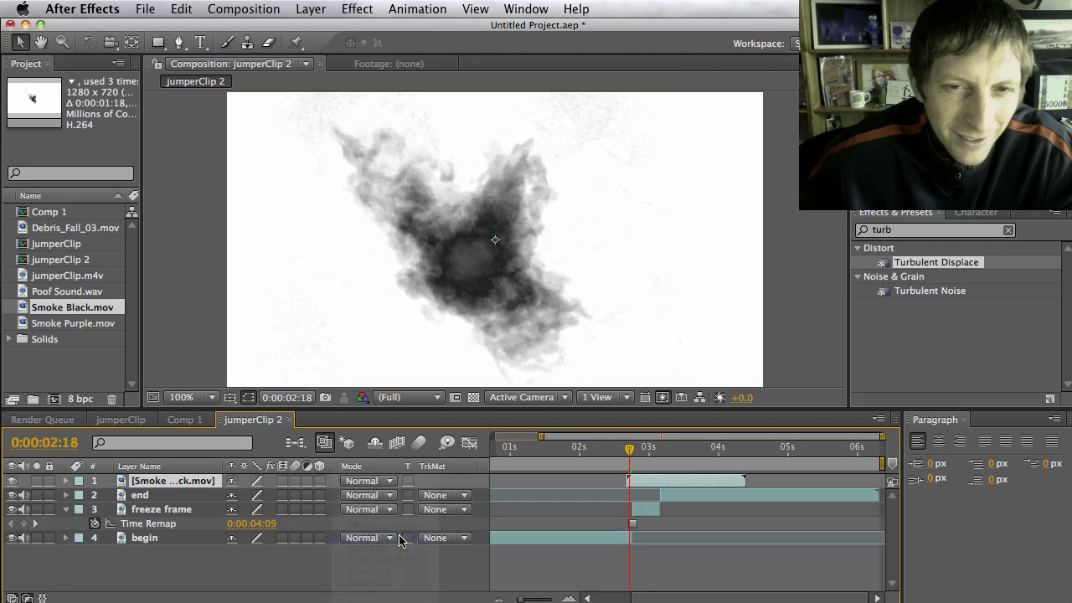
# Place the smoke over the jumping man's upper body, rotating it and reducing its scale to 30%.
pyautogui.moveTo(466, 263); pyautogui.dragTo(478, 193)
pyautogui.press('r')
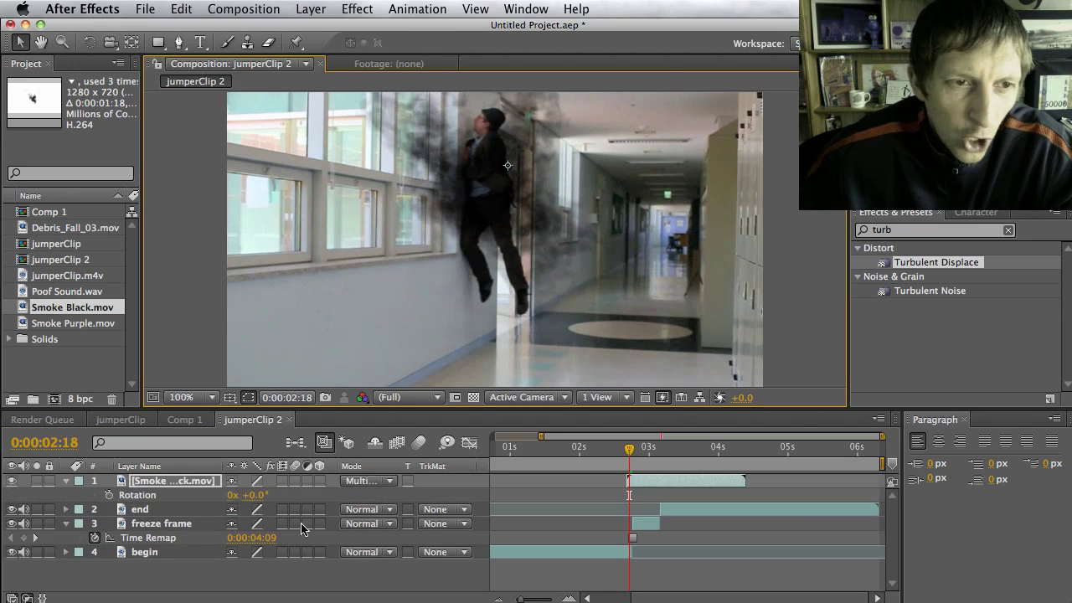
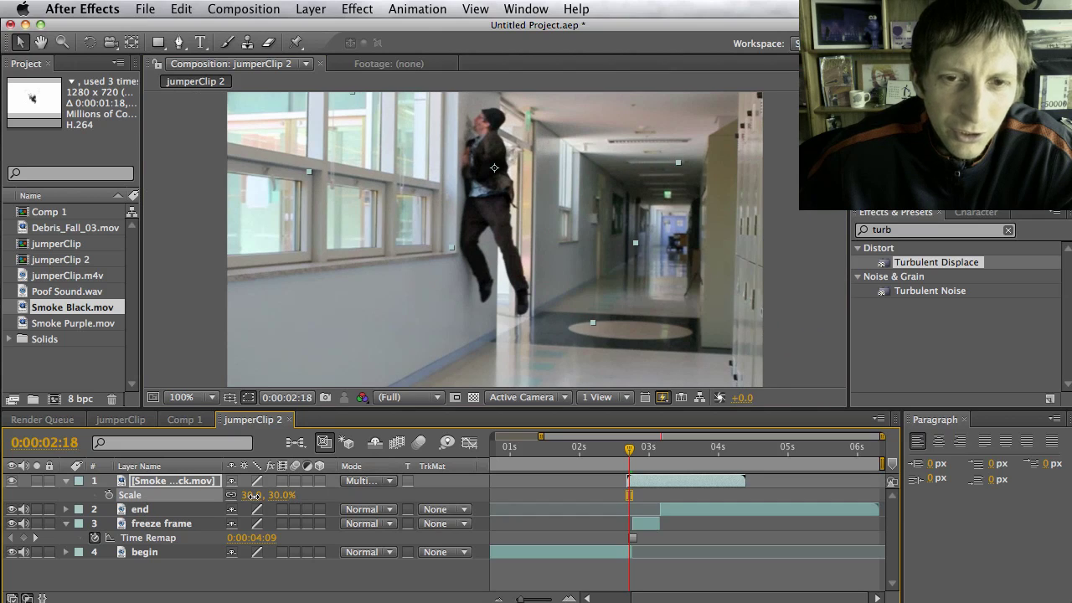
# Enlarge the smoke to a scale of 41% and move its layer to start at 0:00:02:16.
pyautogui.moveTo(630, 452); pyautogui.dragTo(624, 453)
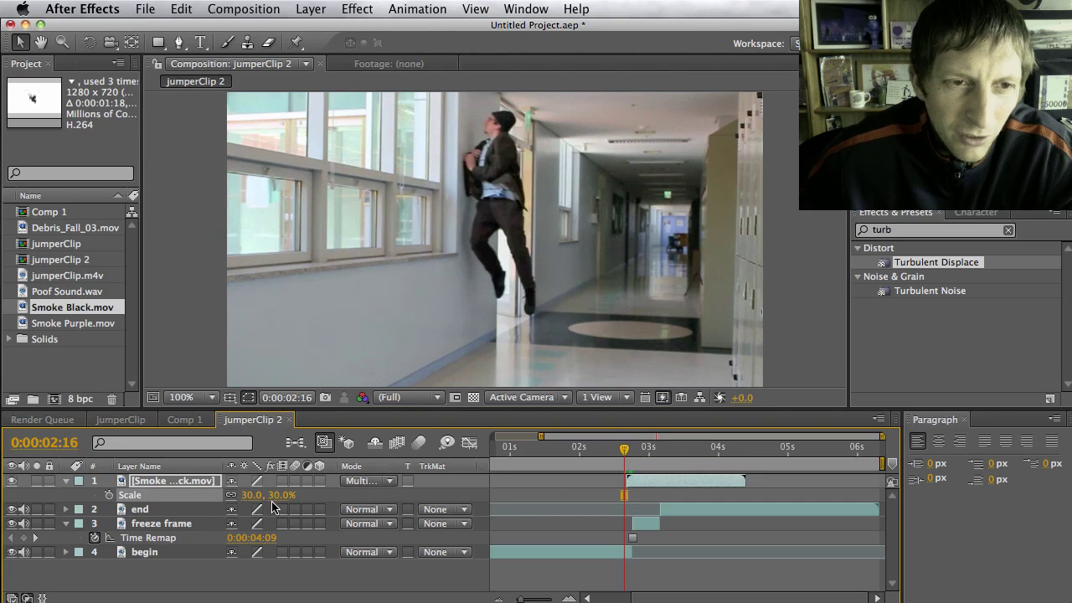
pyautogui.moveTo(275, 499); pyautogui.dragTo(285, 495)
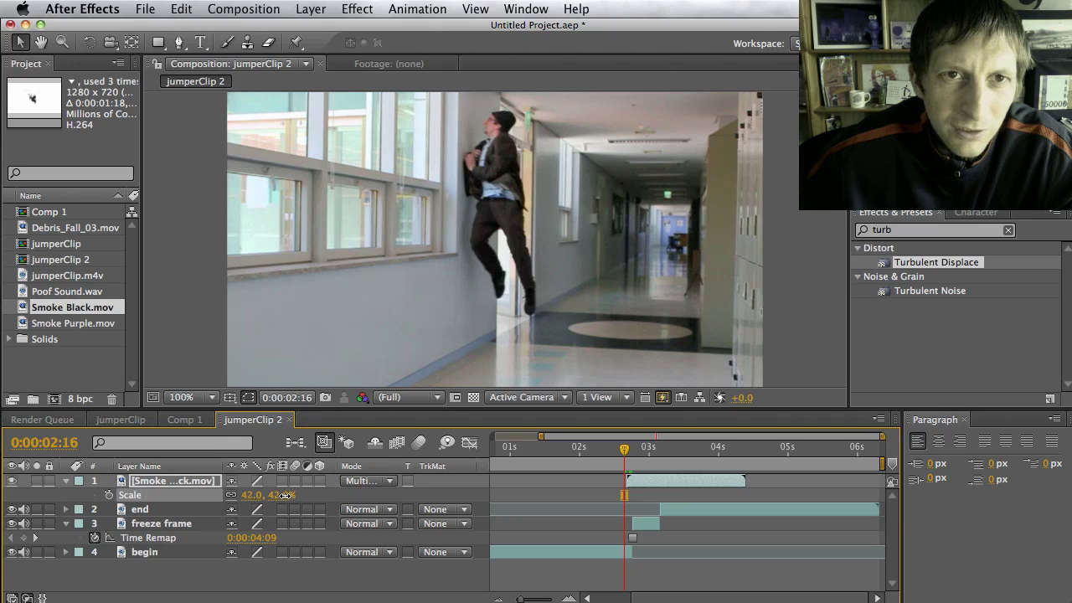
pyautogui.click(659, 480)
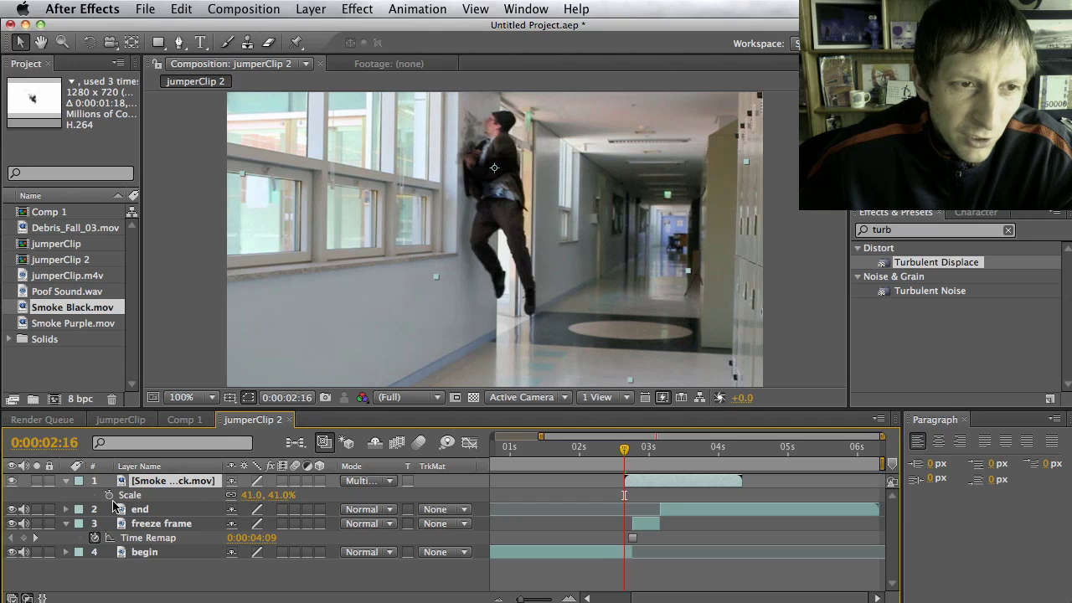
# Keyframe the smoke's scale at 41% at 0:00:02:16 and at 65% at 0:00:02:19.
pyautogui.click(109, 495)
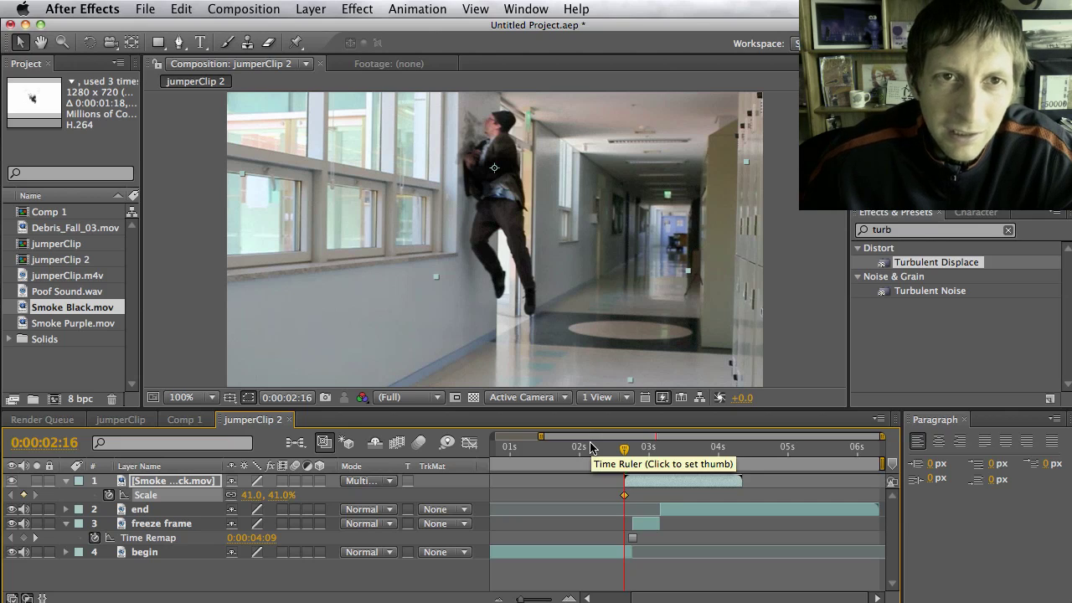
pyautogui.press('pagedown')
pyautogui.press('pagedown')
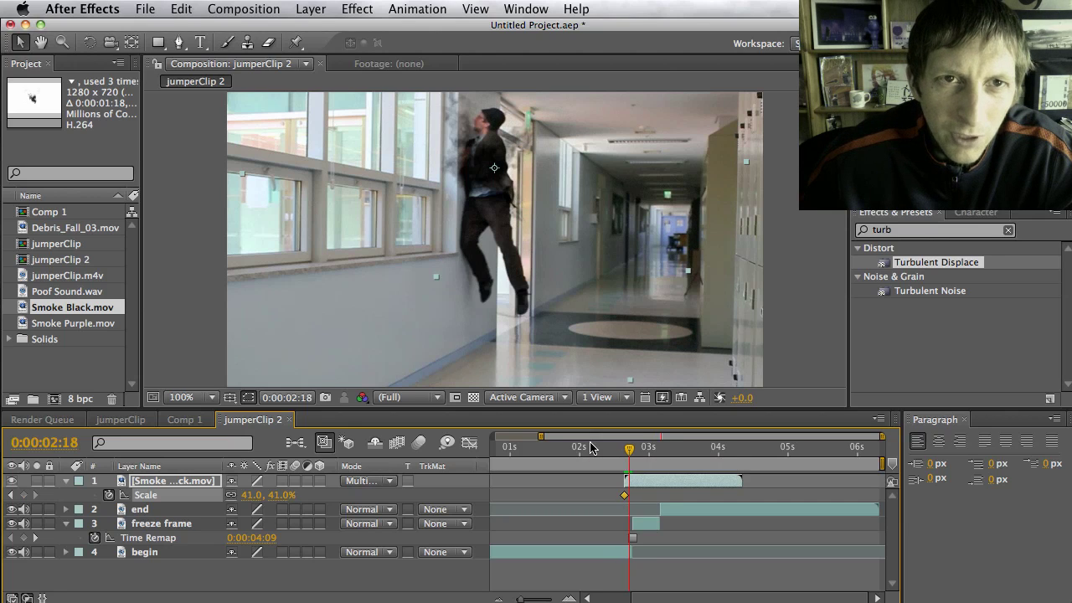
pyautogui.press('pagedown')
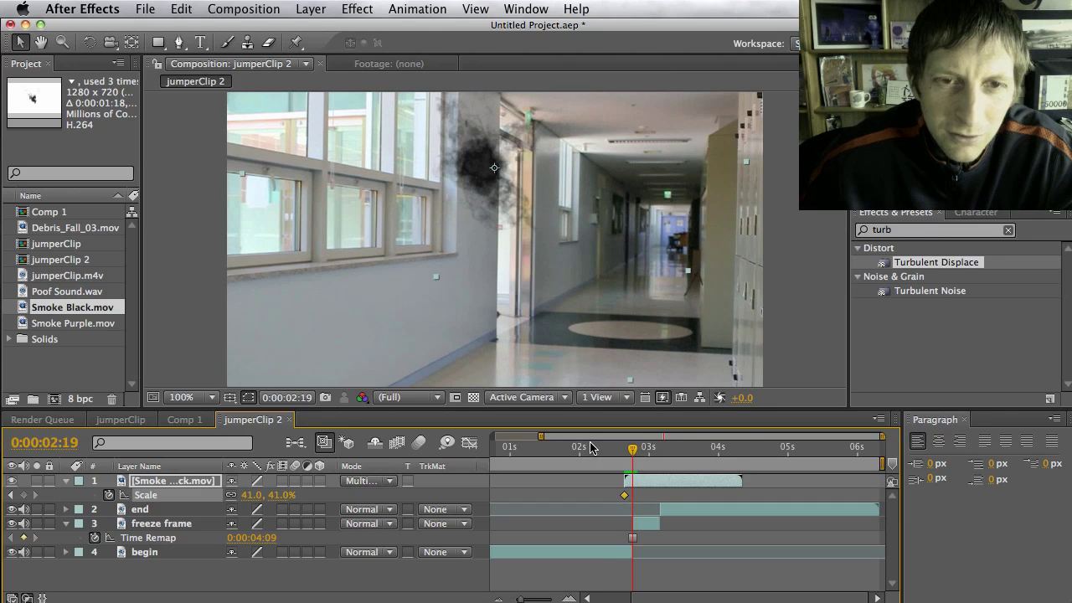
pyautogui.press('pageup')
pyautogui.press('pagedown')
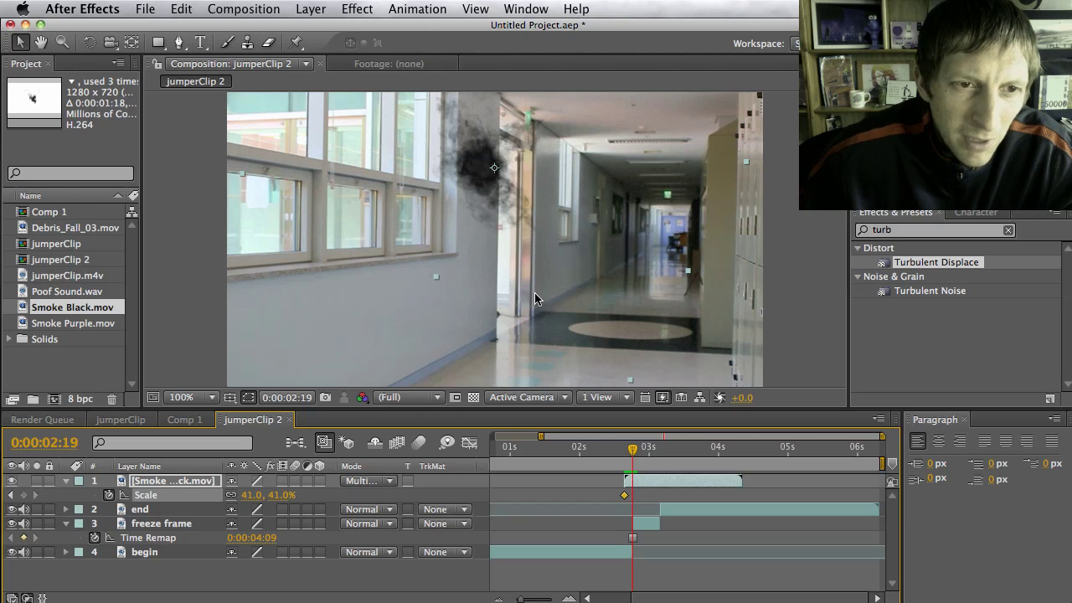
pyautogui.click(282, 495)
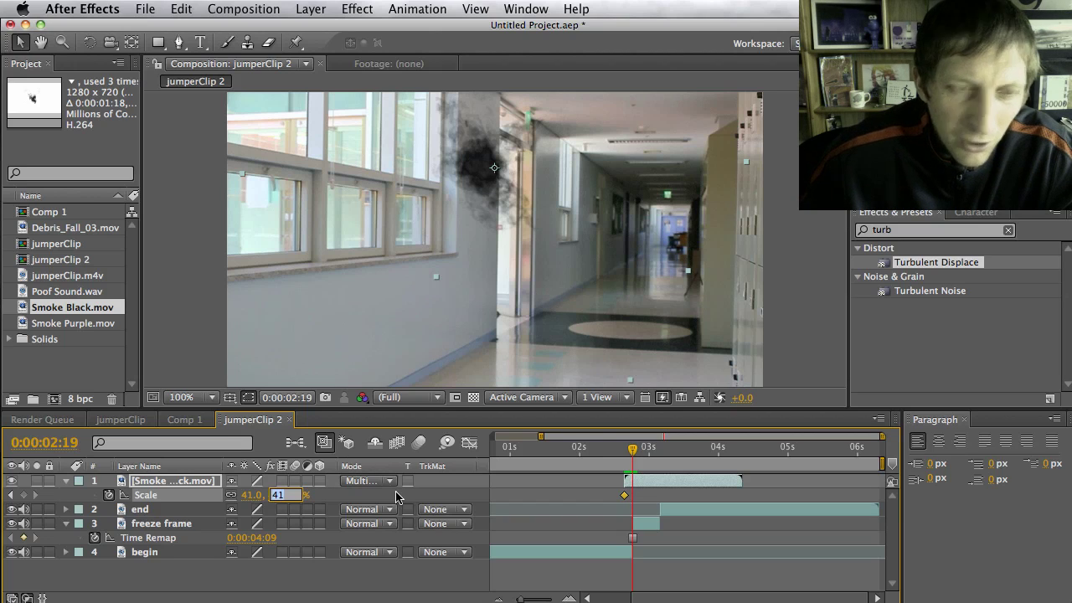
pyautogui.press('Return')
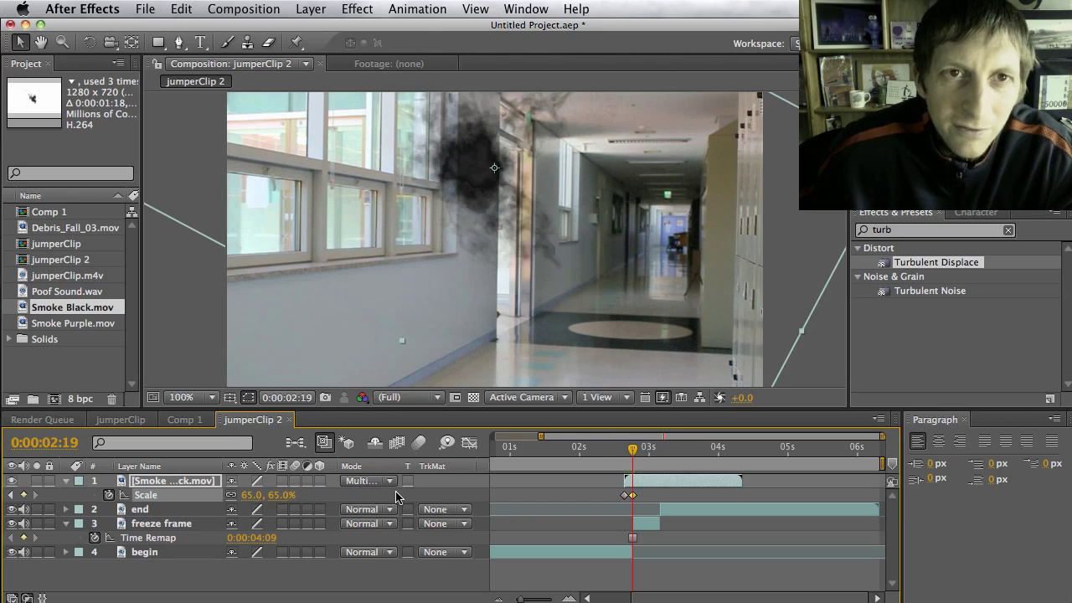
# Trim the end of the smoke layer to about 0:00:03:00 and place the playhead at 0:00:02:22.
pyautogui.moveTo(632, 453)
pyautogui.mouseDown()
pyautogui.moveTo(676, 454)
pyautogui.moveTo(625, 454)
pyautogui.moveTo(646, 454)
pyautogui.mouseUp()
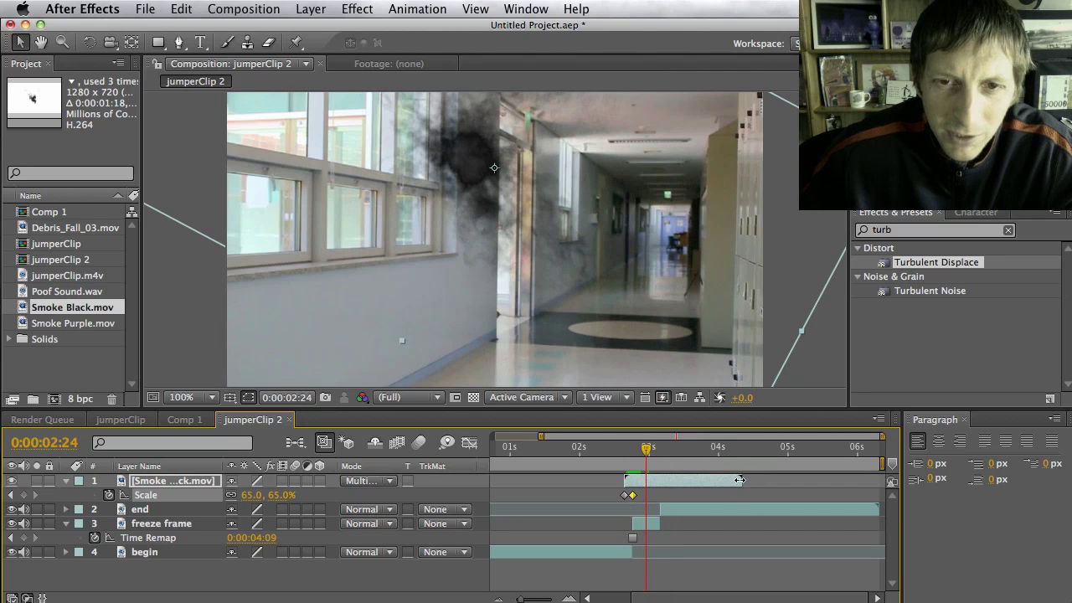
pyautogui.moveTo(739, 480); pyautogui.dragTo(644, 452)
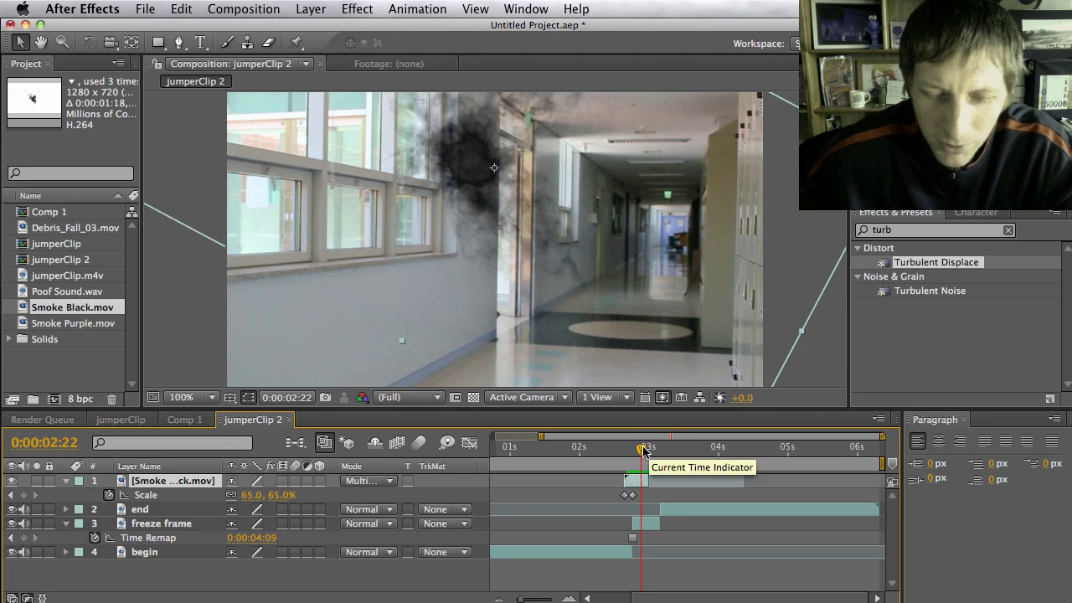
# Keyframe the smoke's opacity at 100% at 0:00:02:22 and at 0% at 0:00:03:00.
pyautogui.press('t')
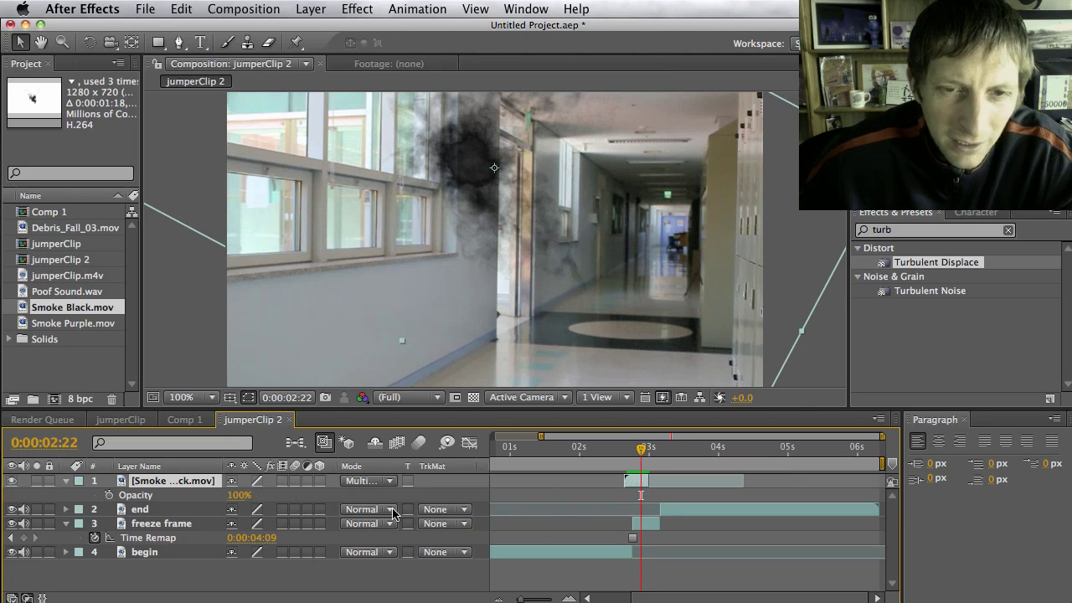
pyautogui.click(109, 495)
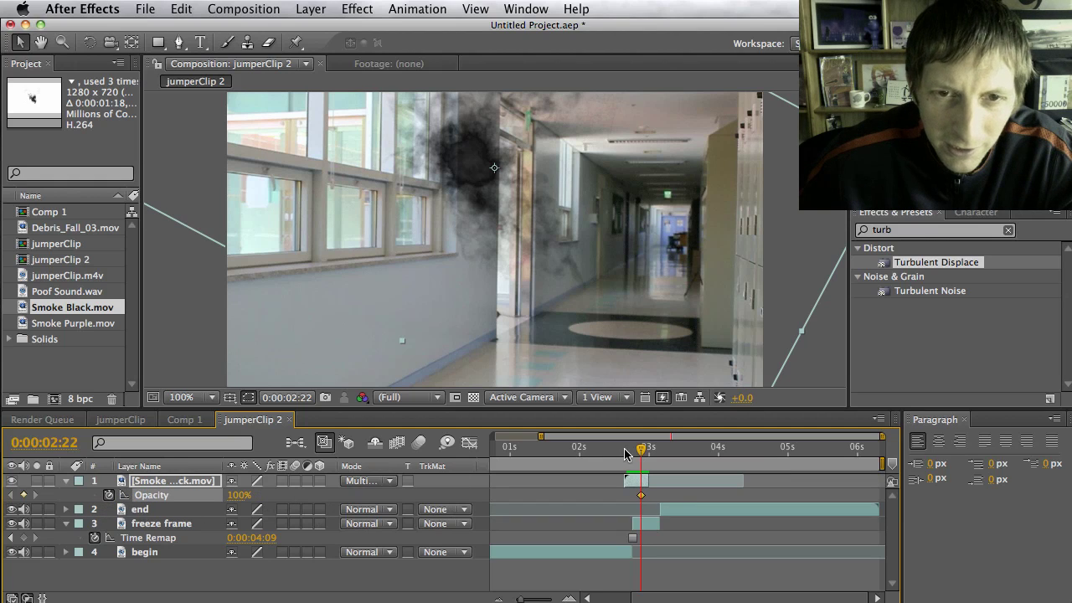
pyautogui.moveTo(642, 450); pyautogui.dragTo(649, 452)
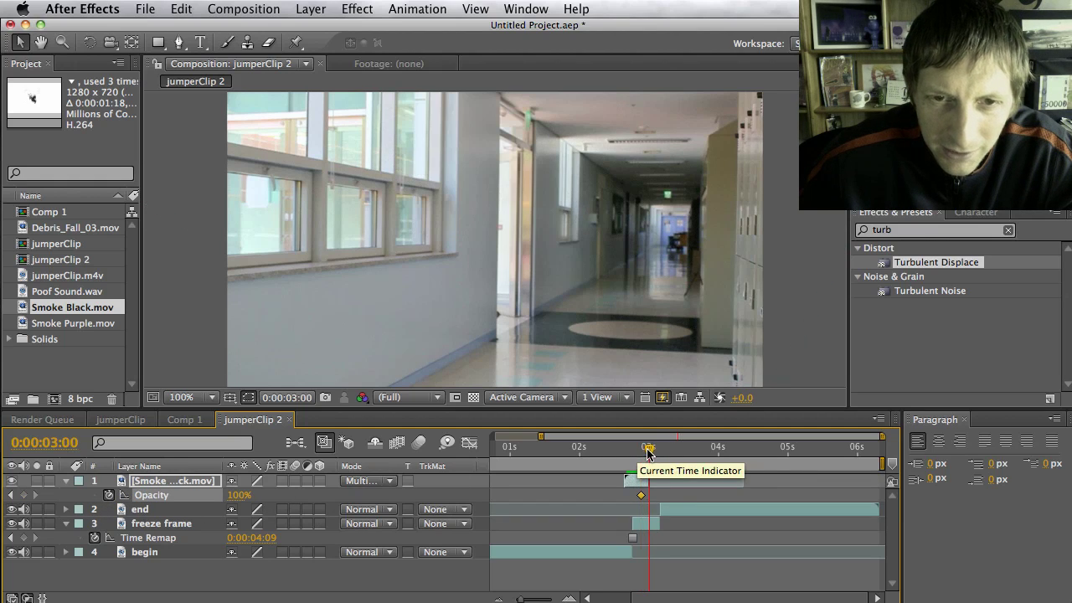
pyautogui.click(239, 495)
pyautogui.write('0')
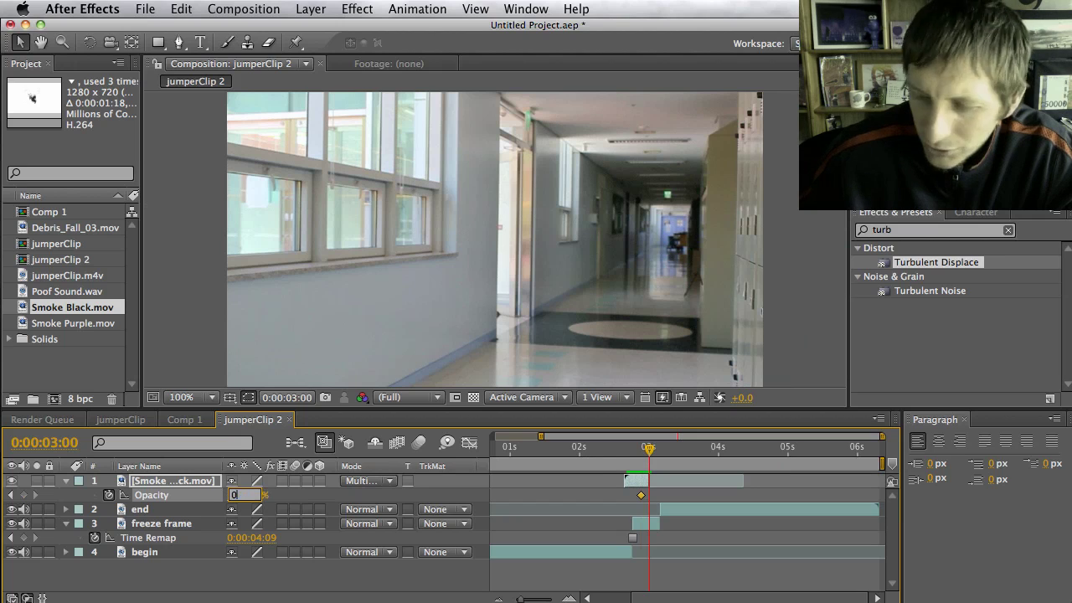
pyautogui.press('Return')
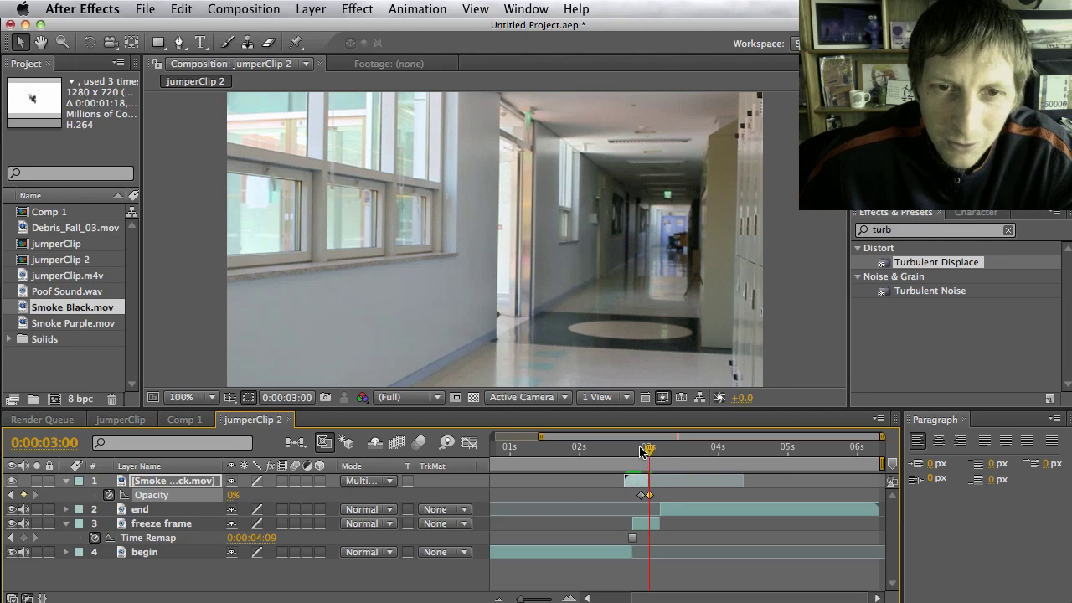
# Place the playhead at 0:00:02:17, add a new adjustment layer and rename it Turb1.
pyautogui.moveTo(651, 453)
pyautogui.mouseDown()
pyautogui.moveTo(633, 450)
pyautogui.moveTo(661, 453)
pyautogui.moveTo(621, 452)
pyautogui.moveTo(631, 459)
pyautogui.mouseUp()
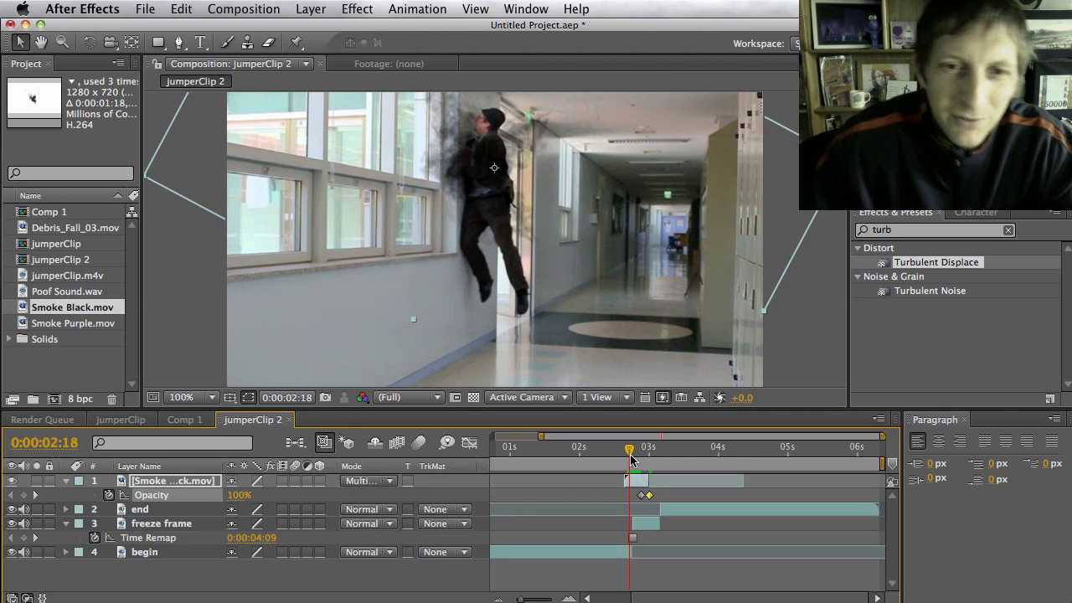
pyautogui.moveTo(631, 453); pyautogui.dragTo(630, 453)
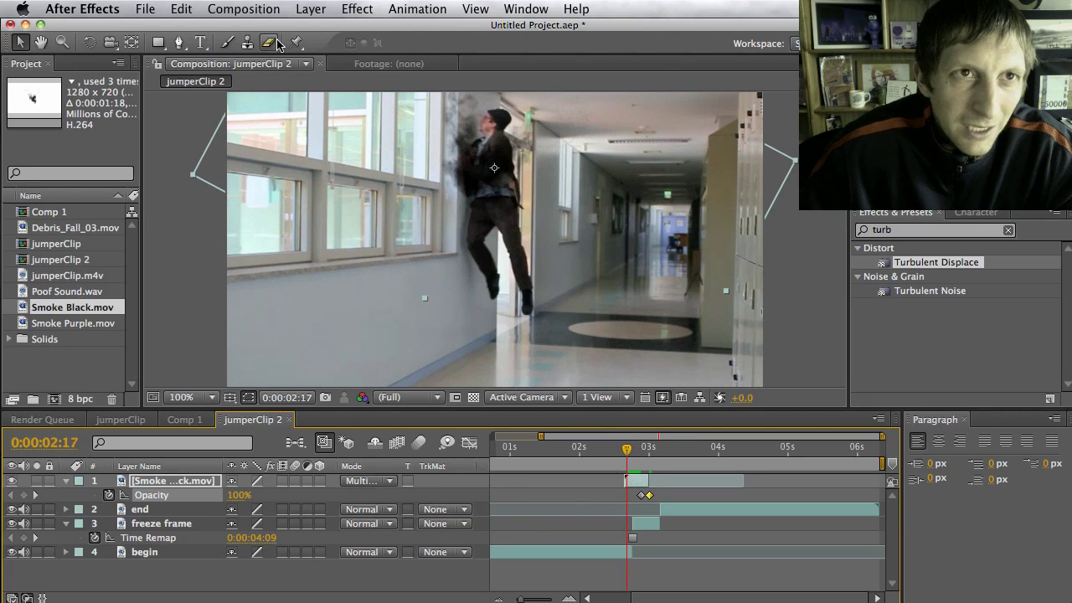
pyautogui.click(311, 8)
pyautogui.moveTo(449, 32)
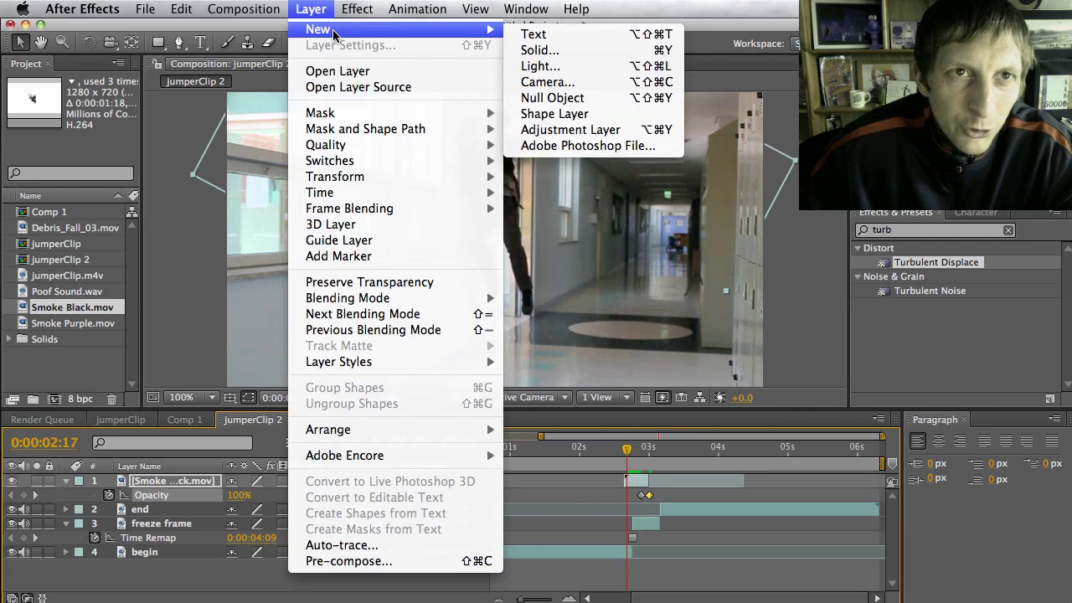
pyautogui.click(601, 134)
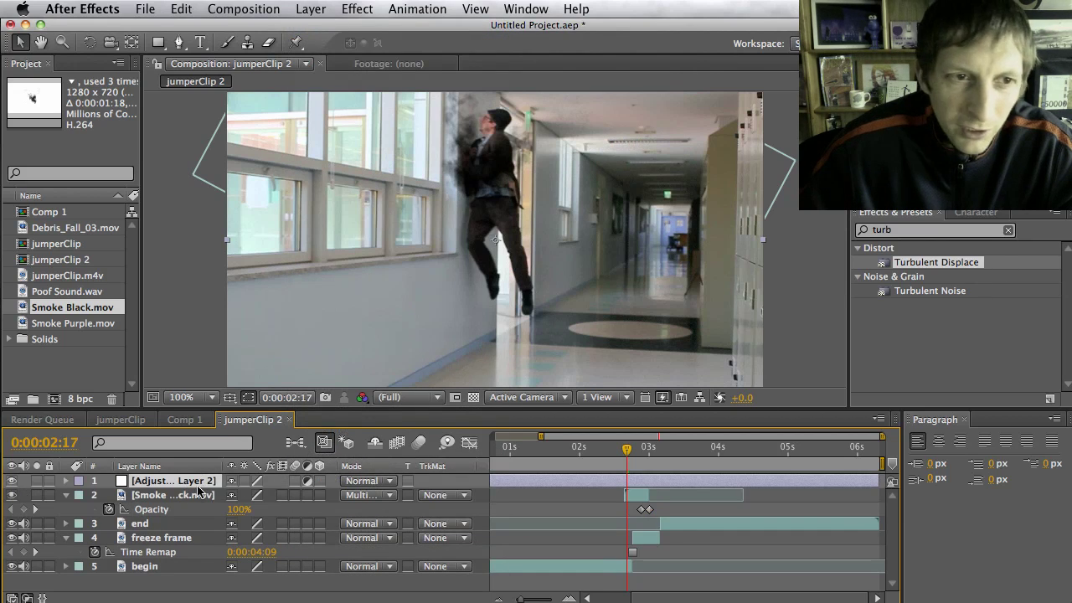
pyautogui.rightClick(198, 488)
pyautogui.press('Escape')
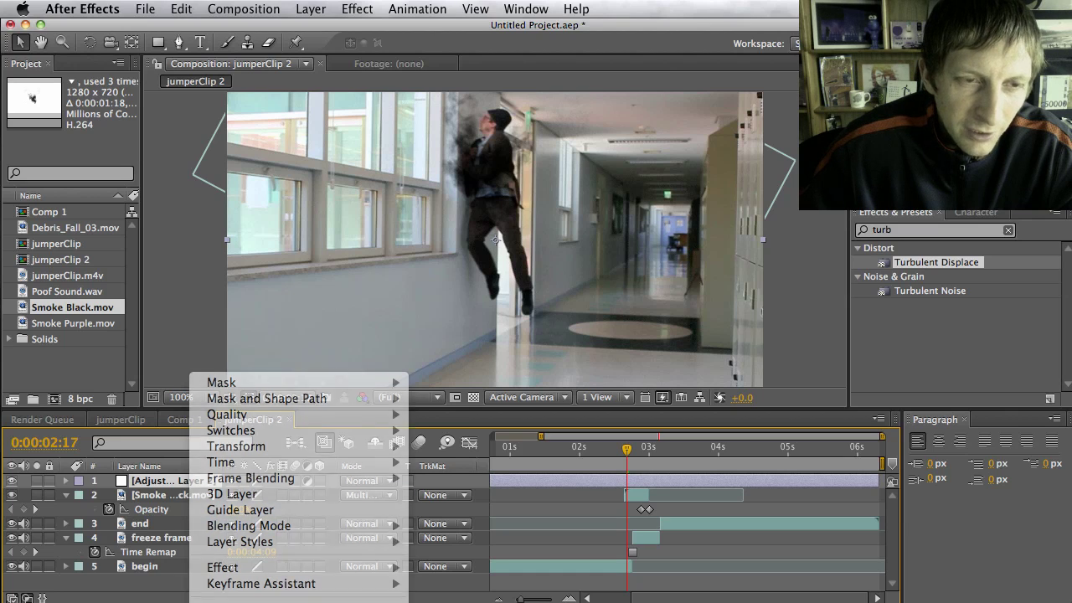
pyautogui.press('Return')
pyautogui.write('Tur')
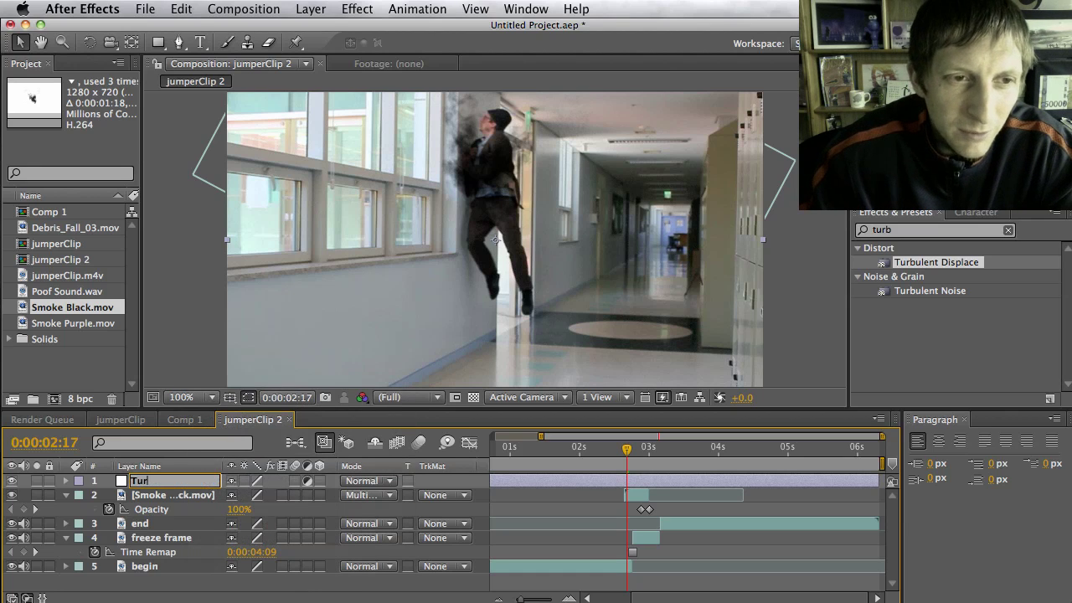
pyautogui.write('b1')
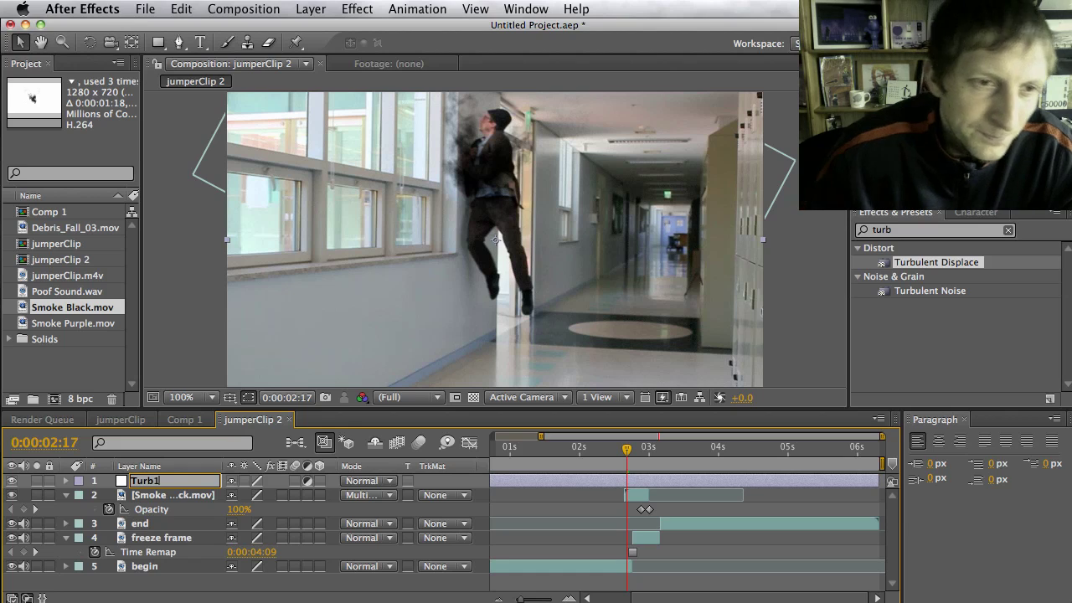
pyautogui.press('Return')
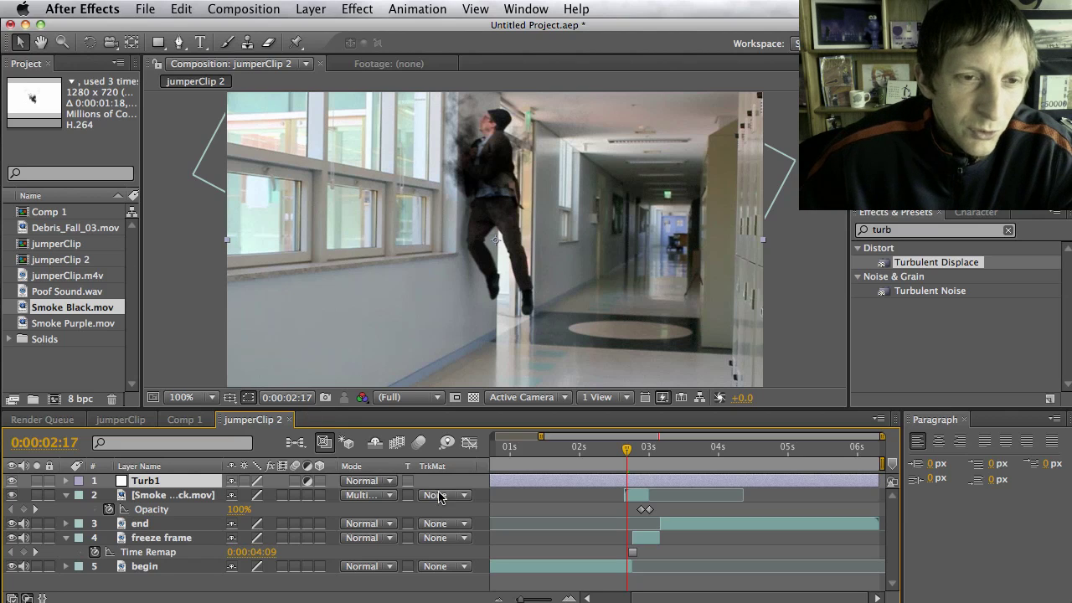
# Apply the Turbulent Displace effect to the Turb1 layer and widen its effect settings for readability.
pyautogui.click(880, 230)
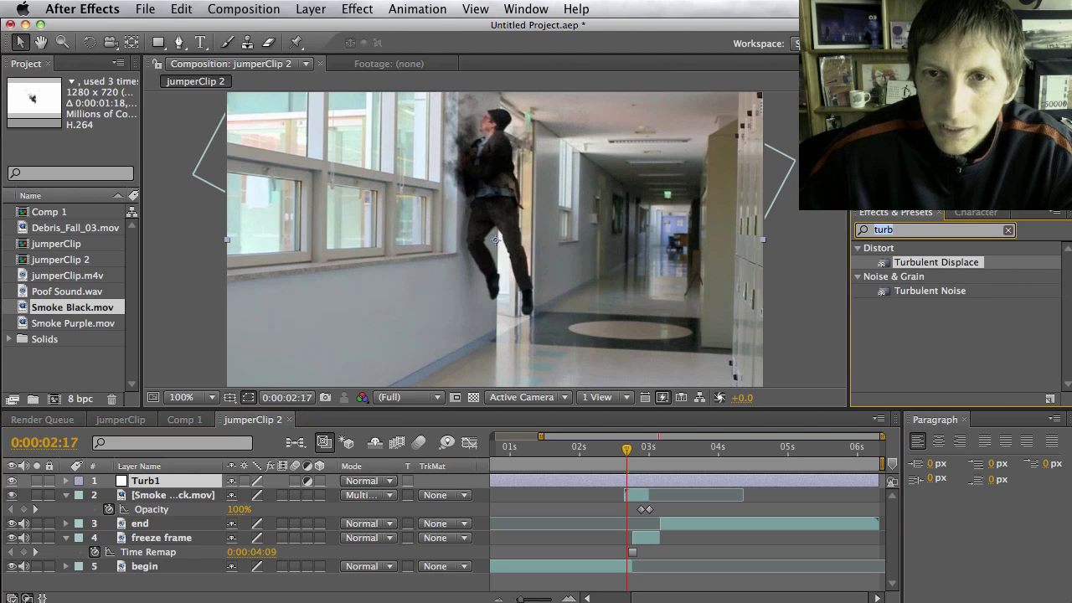
pyautogui.press('BackSpace')
pyautogui.press('BackSpace')
pyautogui.write('rb')
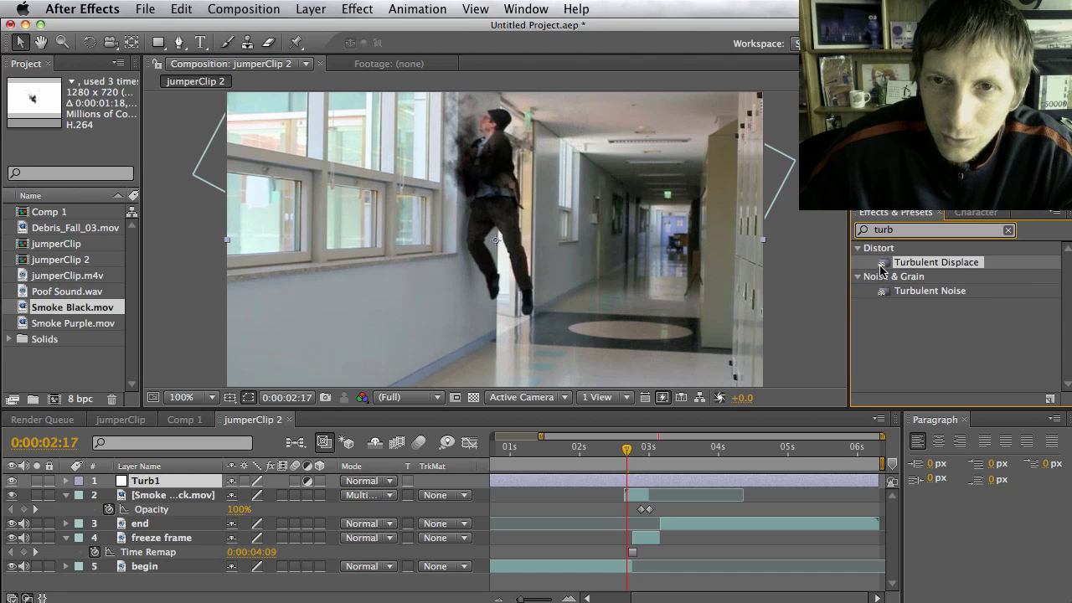
pyautogui.moveTo(881, 268); pyautogui.dragTo(515, 483)
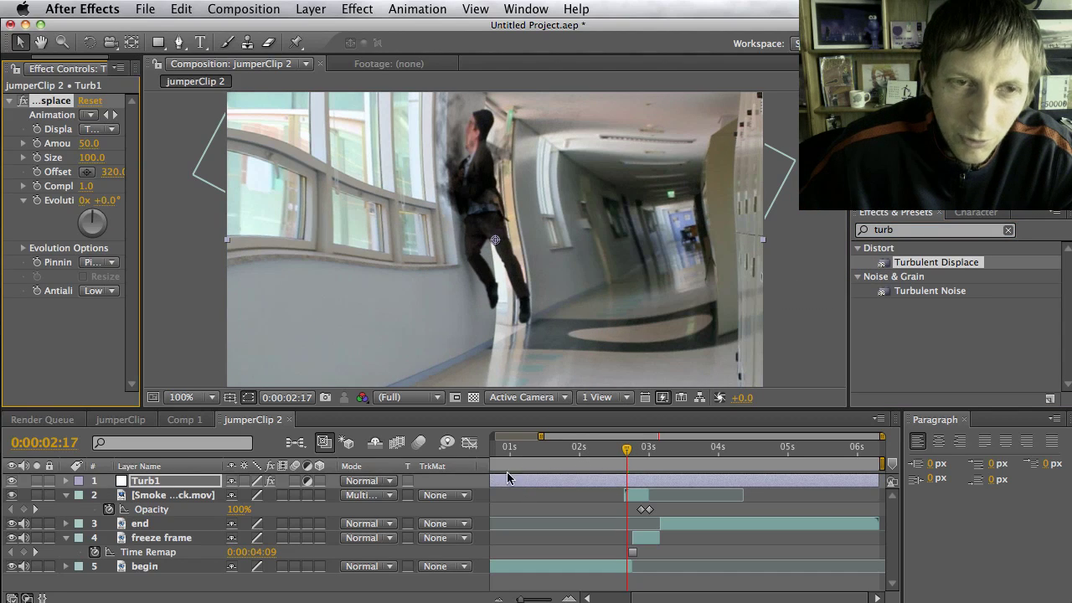
pyautogui.moveTo(142, 385); pyautogui.dragTo(195, 385)
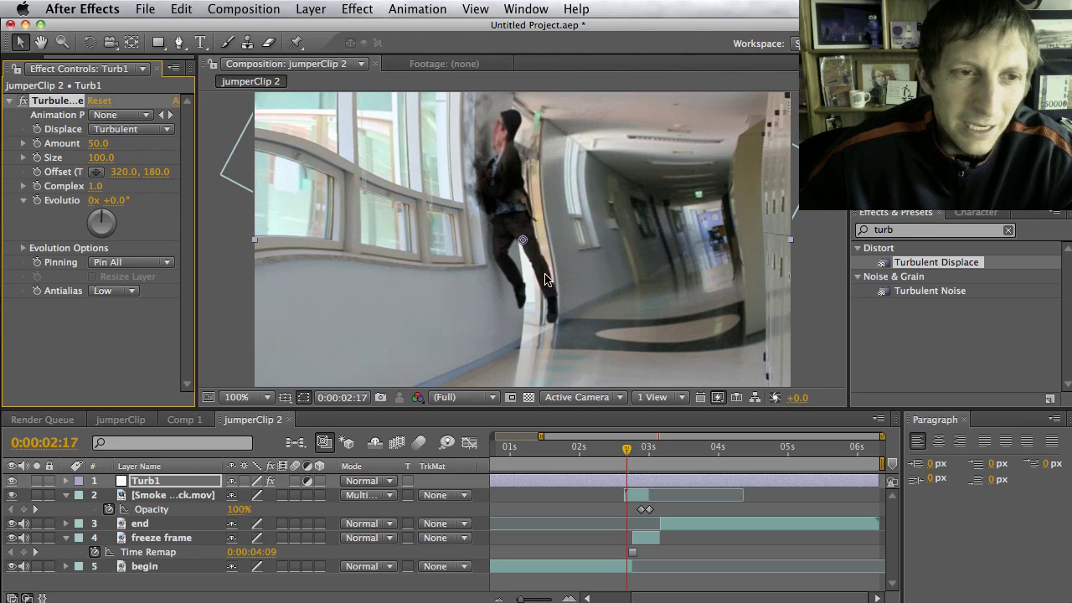
# Draw a closed Pen tool mask on Turb1 loosely around the jumping man from head to feet.
pyautogui.click(178, 41)
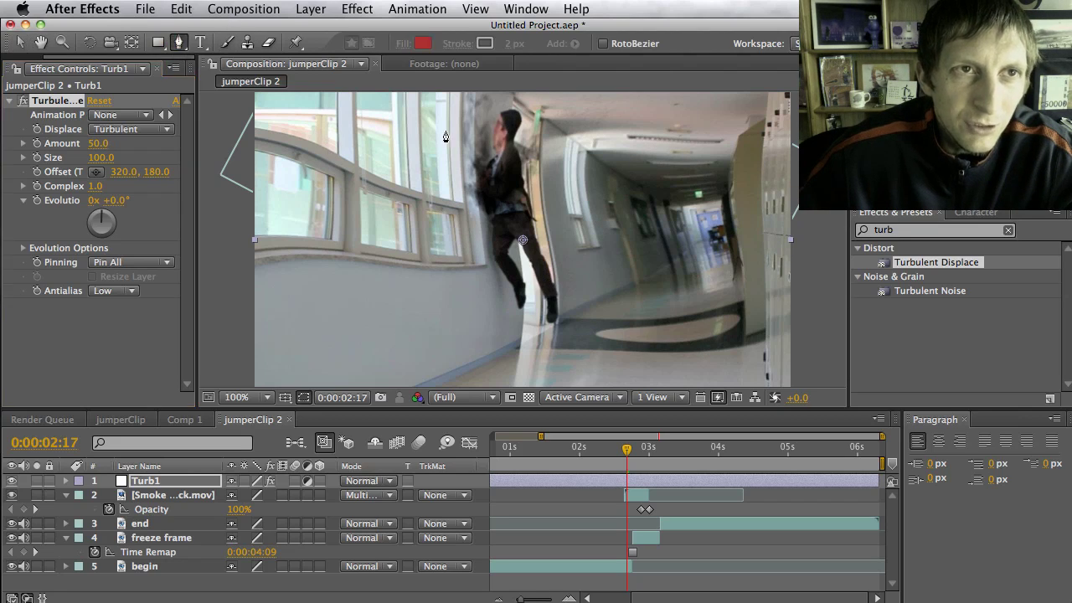
pyautogui.click(477, 108)
pyautogui.click(519, 101)
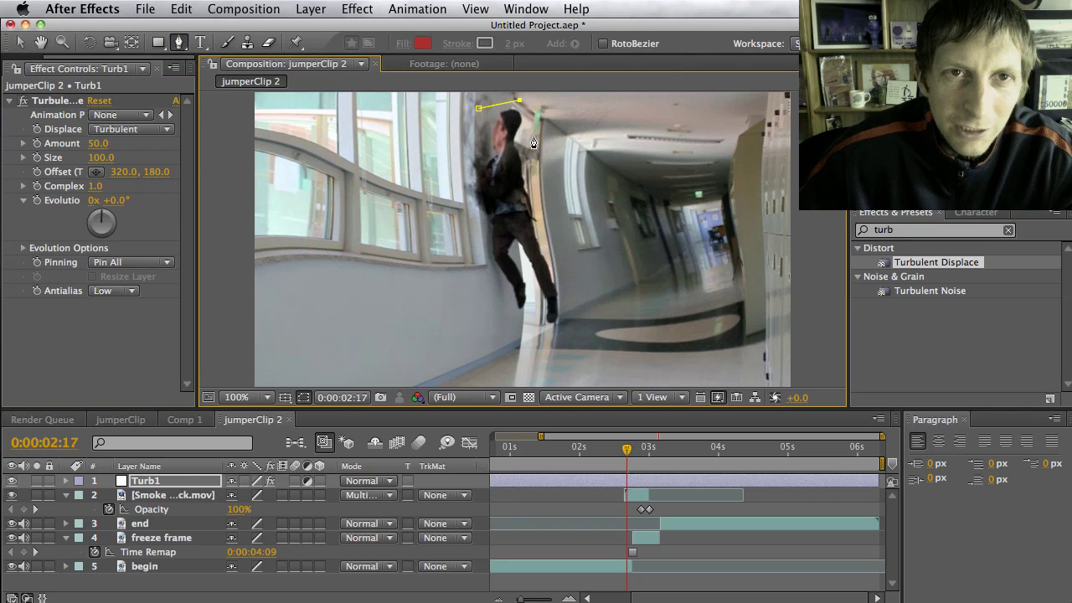
pyautogui.click(537, 145)
pyautogui.click(550, 229)
pyautogui.click(568, 320)
pyautogui.click(532, 339)
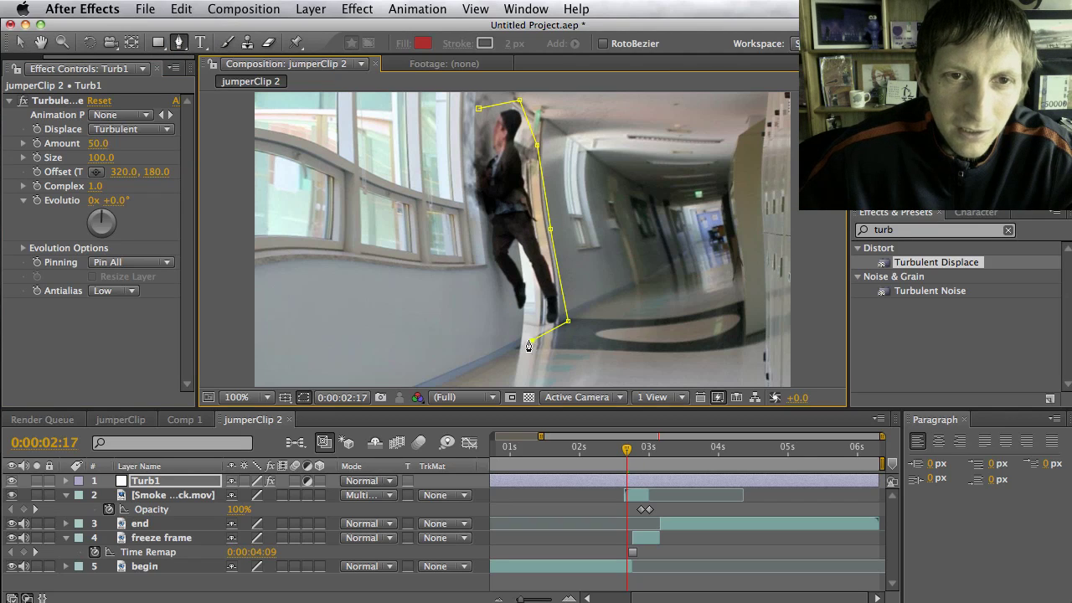
pyautogui.click(484, 316)
pyautogui.click(453, 189)
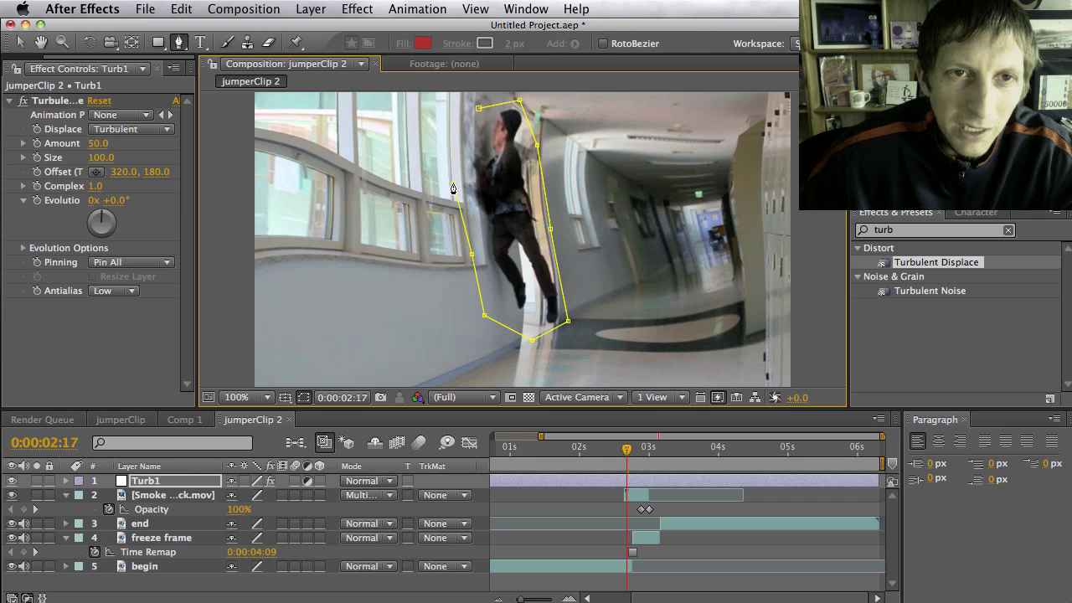
pyautogui.click(476, 110)
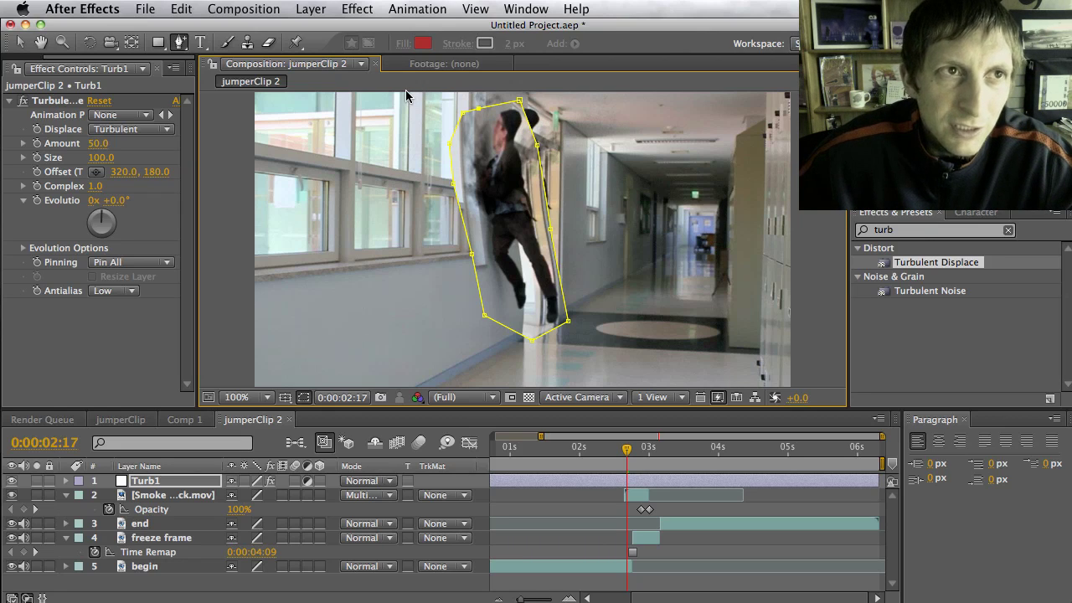
# Reshape the mask outward on the hallway side so it encloses the man's head and leaves more room beside his waist.
pyautogui.press('v')
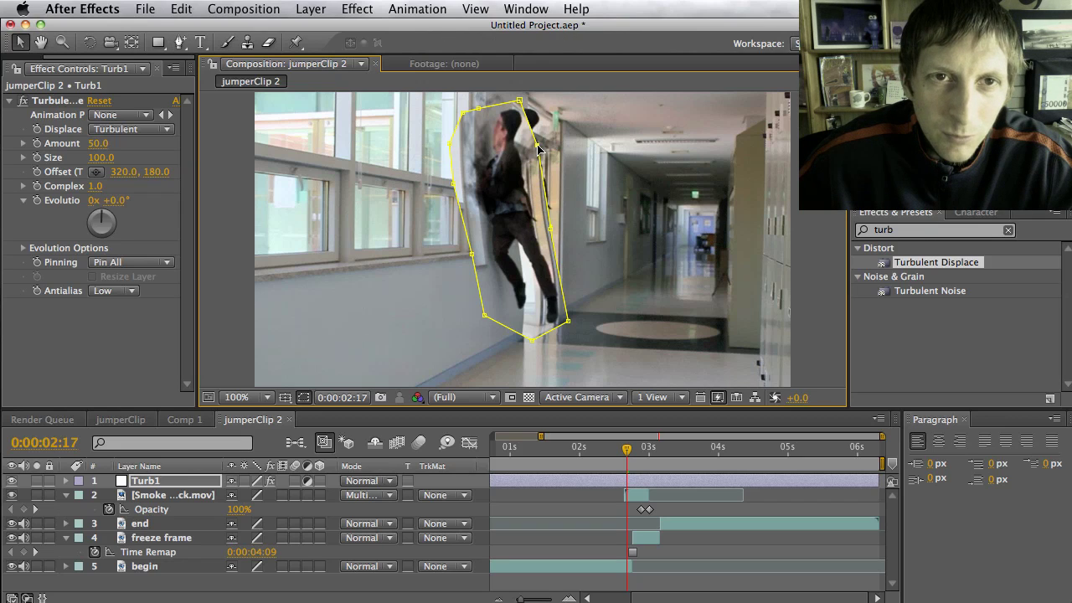
pyautogui.moveTo(537, 146); pyautogui.dragTo(547, 113)
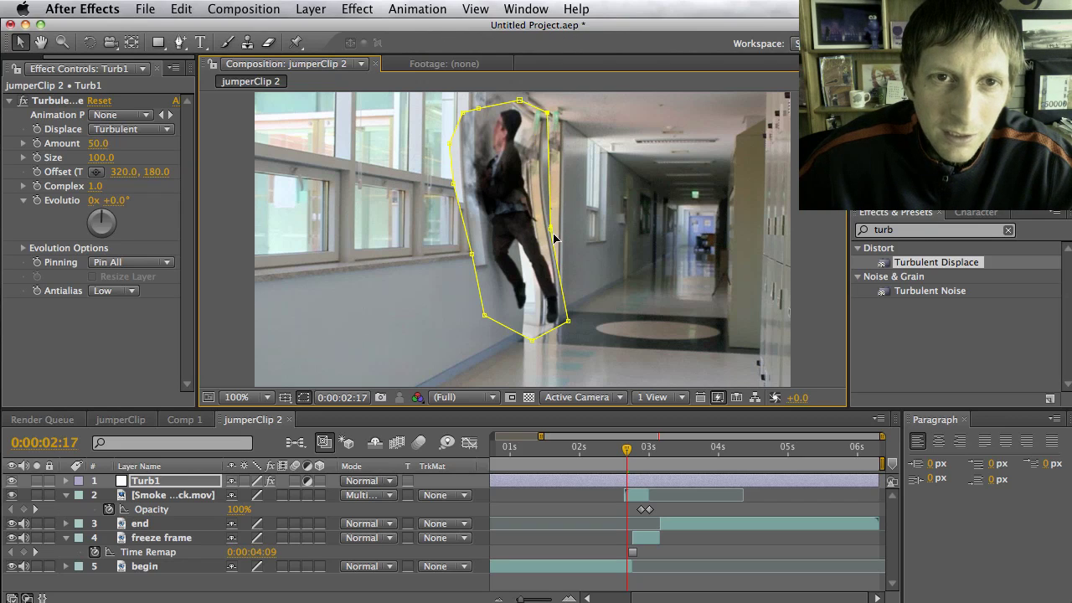
pyautogui.moveTo(555, 228); pyautogui.dragTo(563, 229)
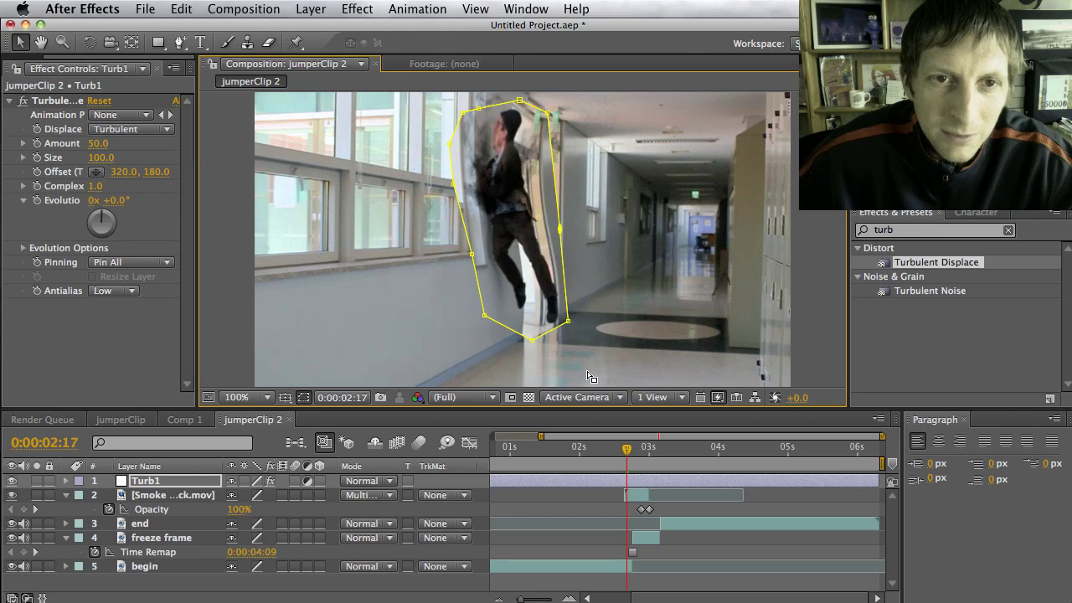
# Move the Turb1 layer to start just before the smoke, at about 0:00:02:15, and place the playhead at 0:00:02:16.
pyautogui.moveTo(626, 450); pyautogui.dragTo(624, 450)
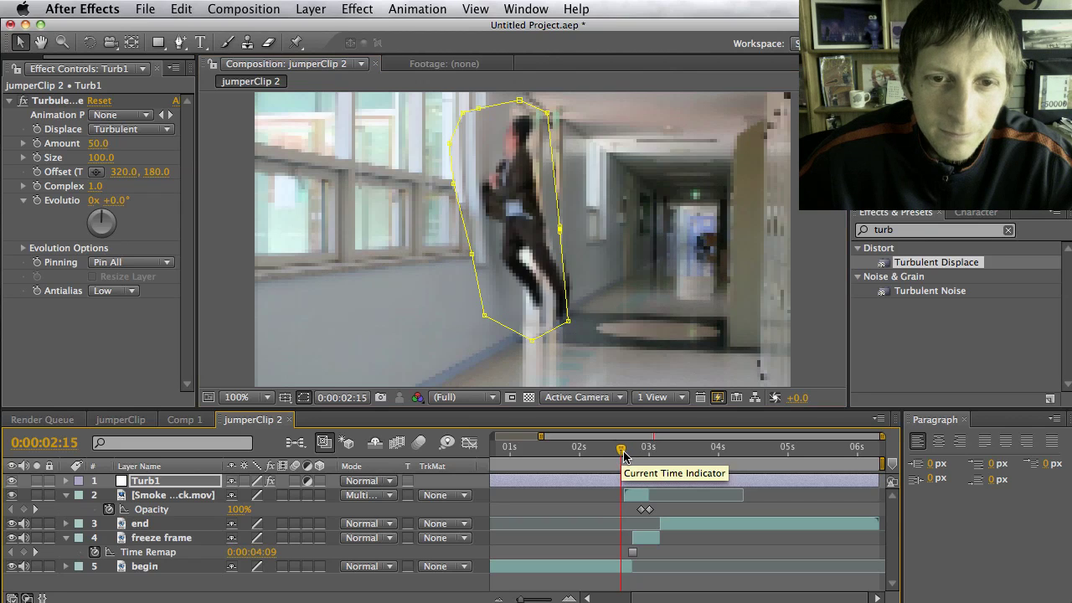
pyautogui.click(502, 508)
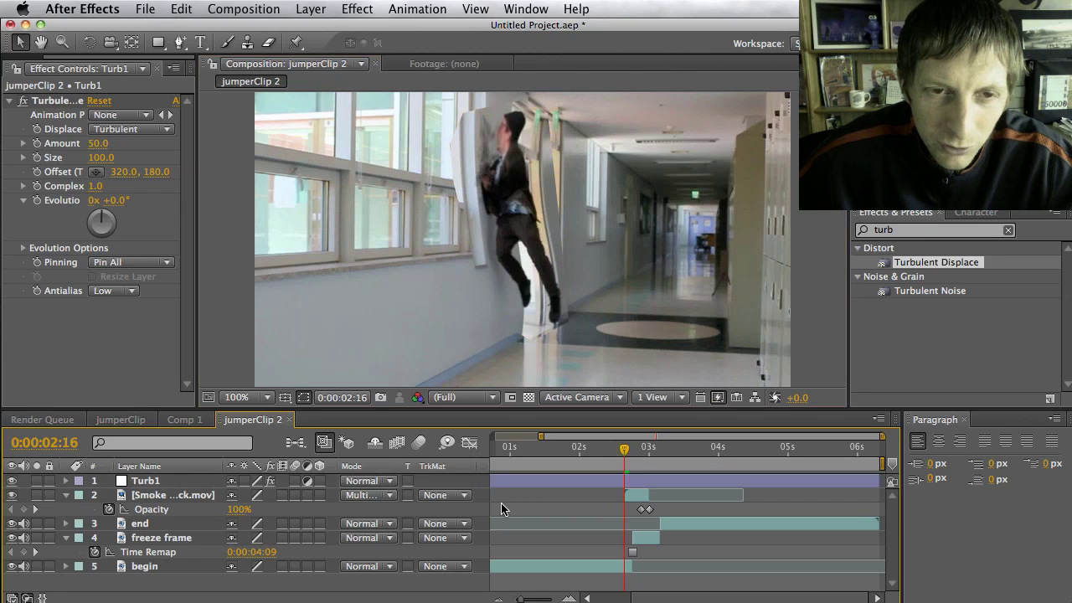
pyautogui.moveTo(508, 486); pyautogui.dragTo(694, 485)
pyautogui.moveTo(627, 452)
pyautogui.mouseDown()
pyautogui.moveTo(617, 452)
pyautogui.moveTo(628, 453)
pyautogui.mouseUp()
pyautogui.click(637, 357)
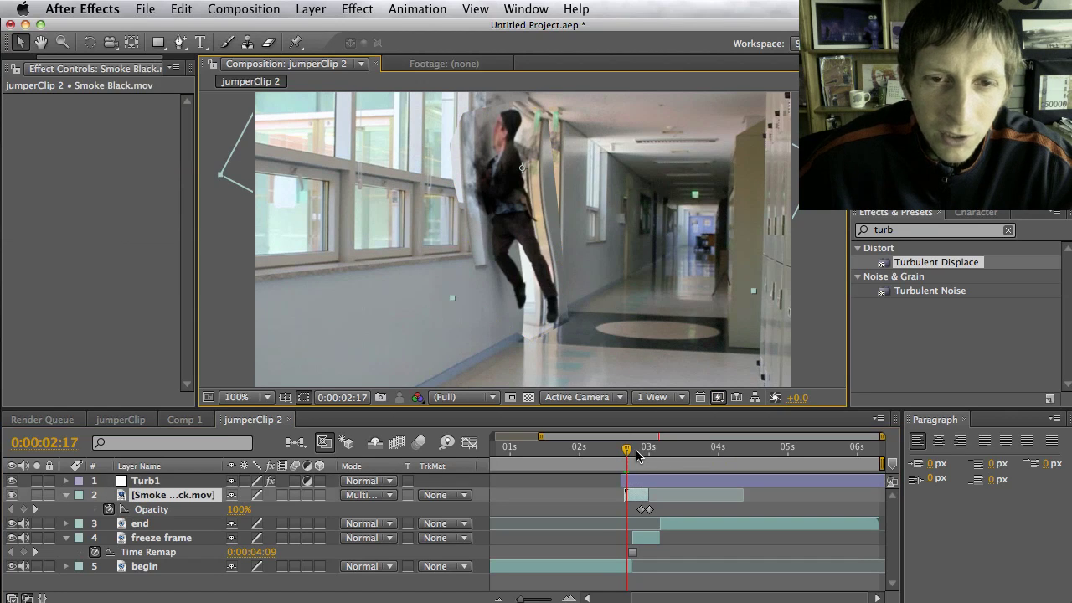
pyautogui.moveTo(627, 455); pyautogui.dragTo(624, 455)
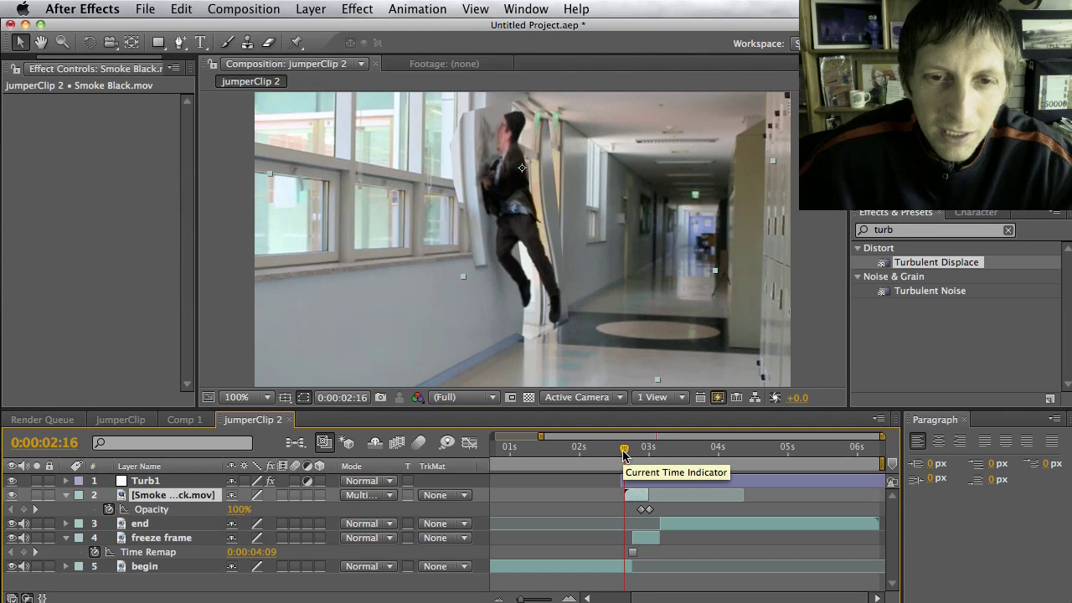
# Set the feather of Turb1's mask to 50 pixels in both directions.
pyautogui.click(147, 481)
pyautogui.click(67, 481)
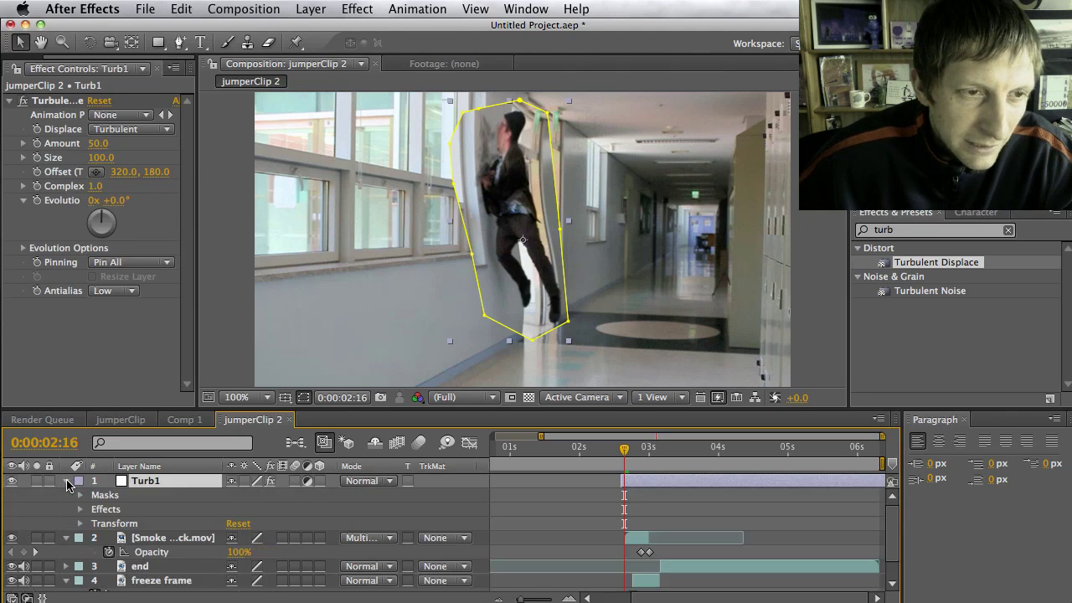
pyautogui.click(80, 495)
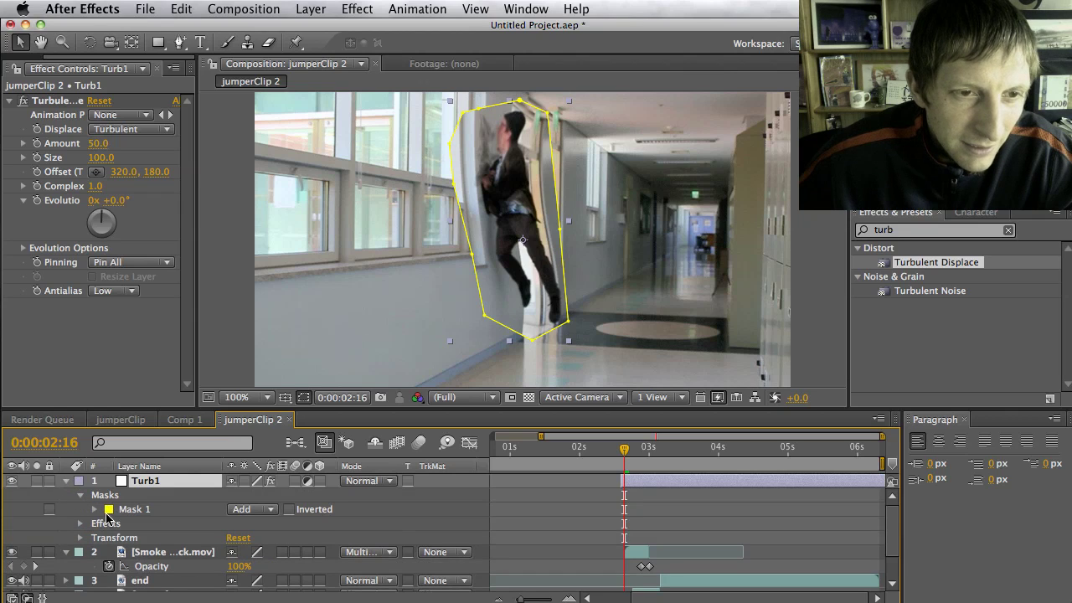
pyautogui.click(94, 509)
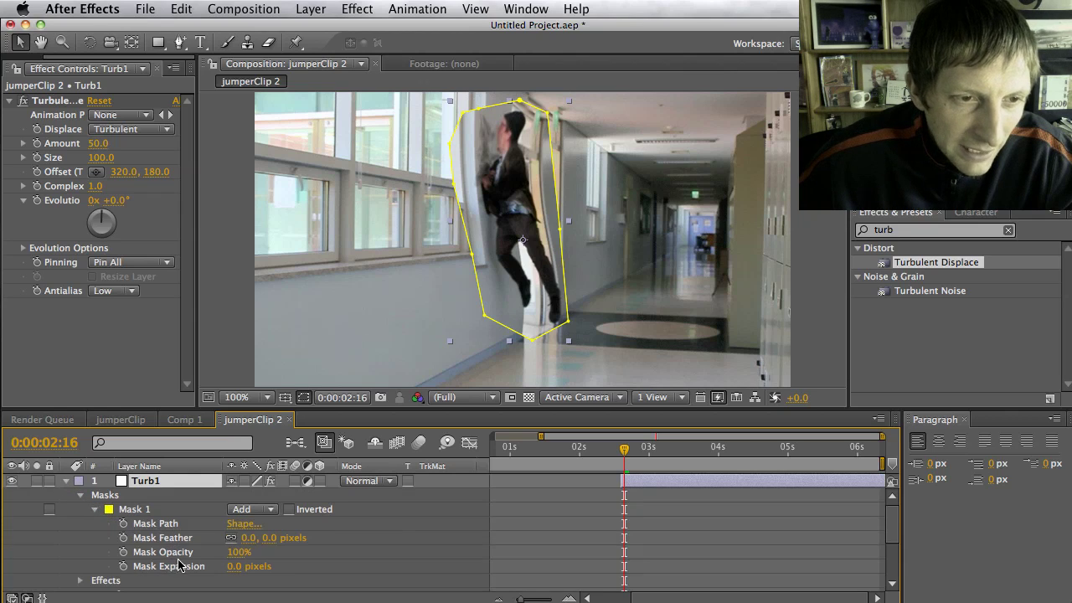
pyautogui.click(270, 538)
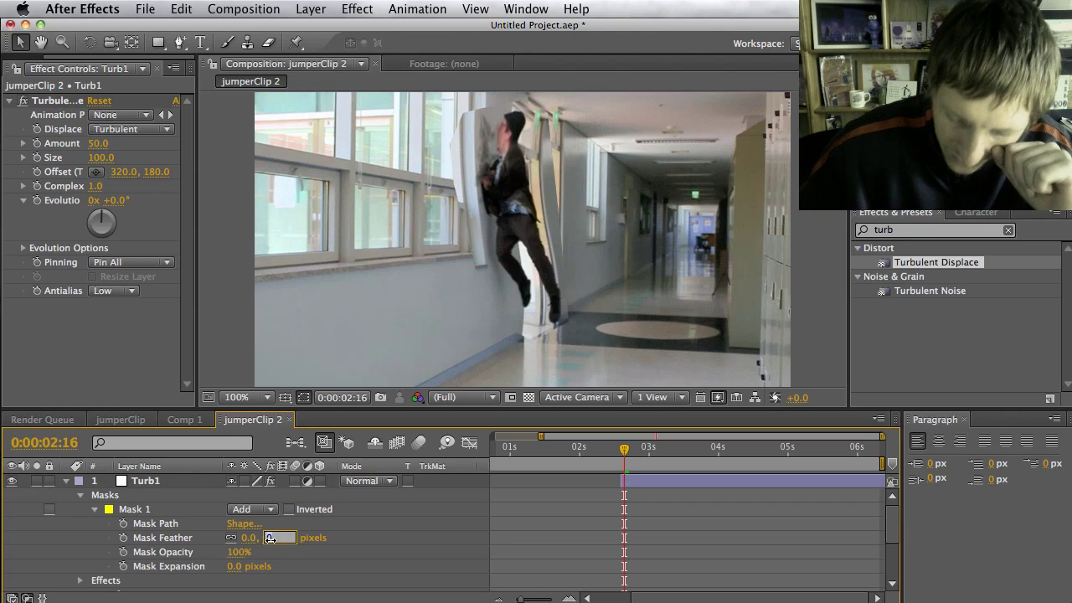
pyautogui.write('50')
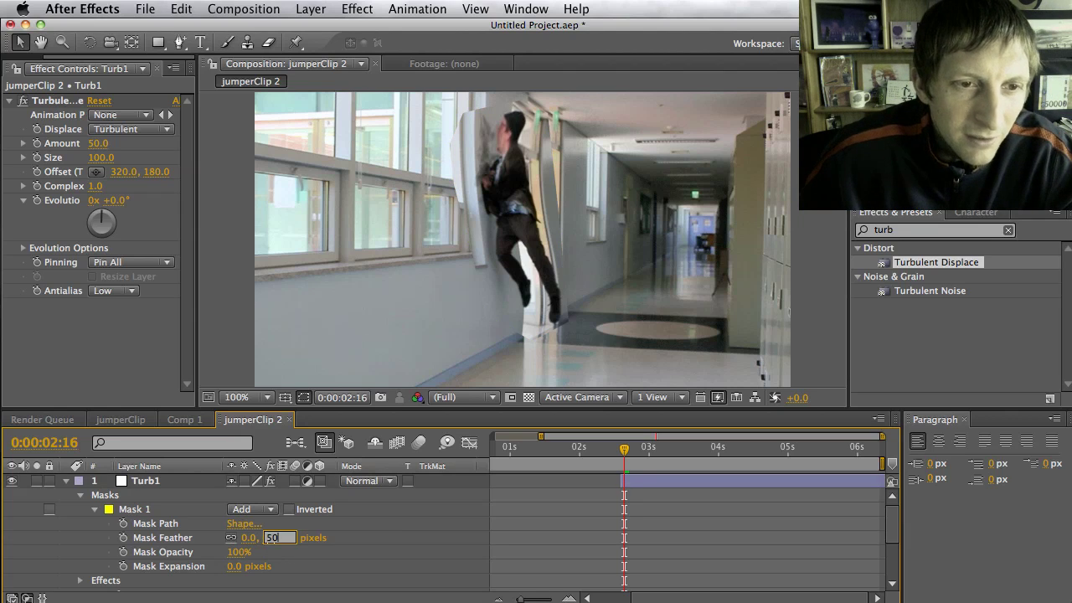
pyautogui.press('Return')
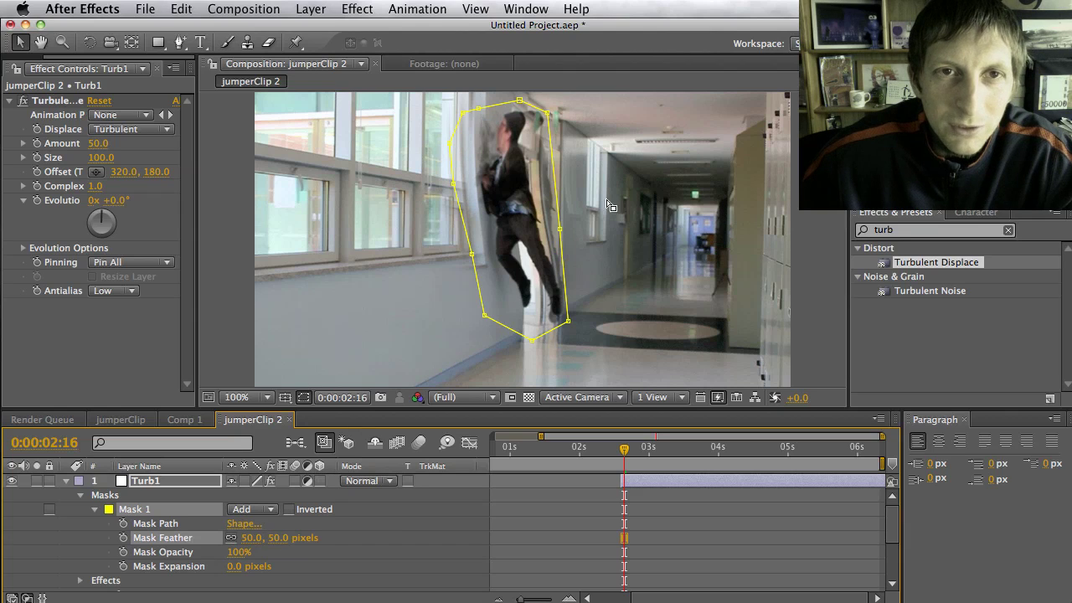
# At 0:00:02:15, set Turb1's Turbulent Displace Amount to 0 and start keyframing it.
pyautogui.click(623, 339)
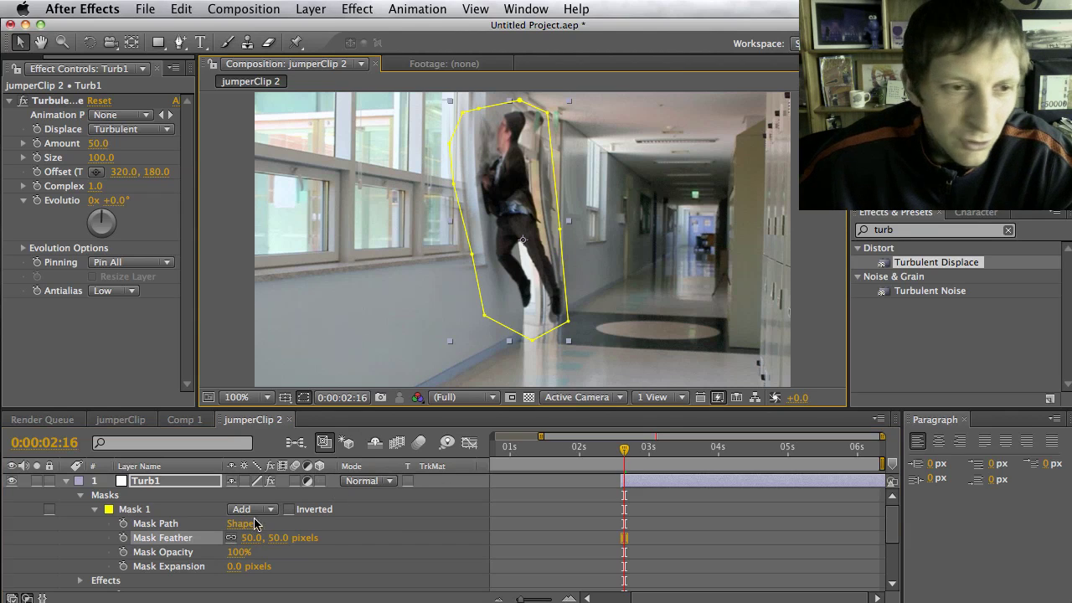
pyautogui.press('F2')
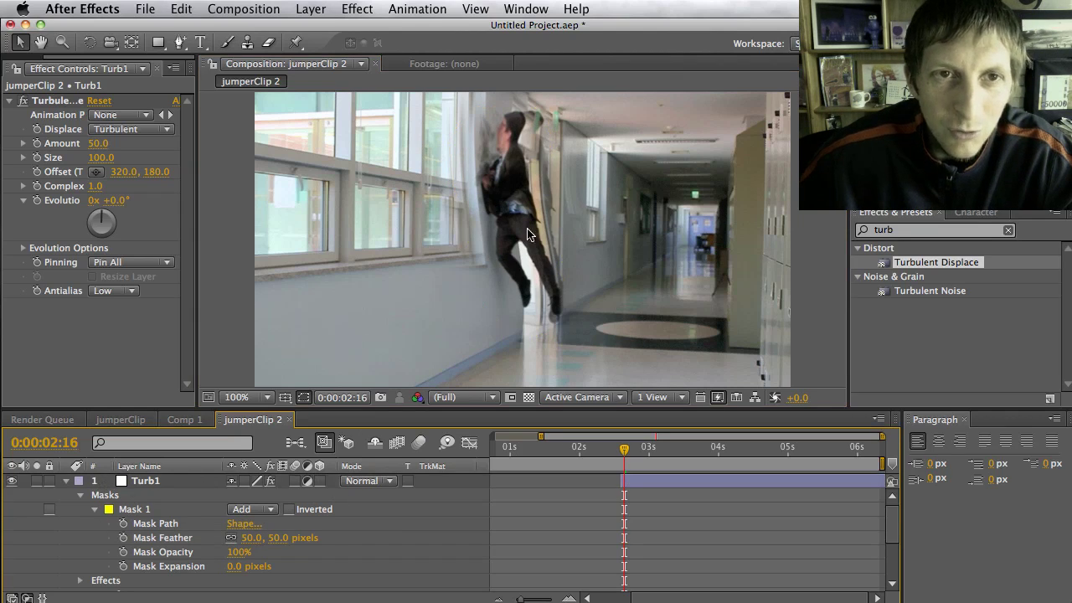
pyautogui.moveTo(624, 452); pyautogui.dragTo(624, 452)
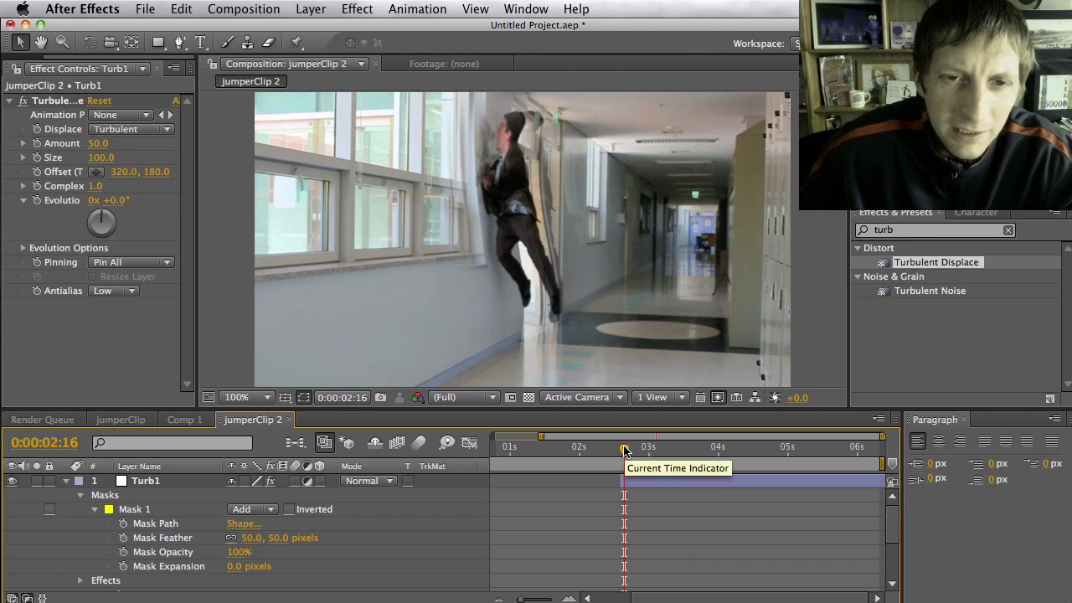
pyautogui.moveTo(624, 451); pyautogui.dragTo(624, 451)
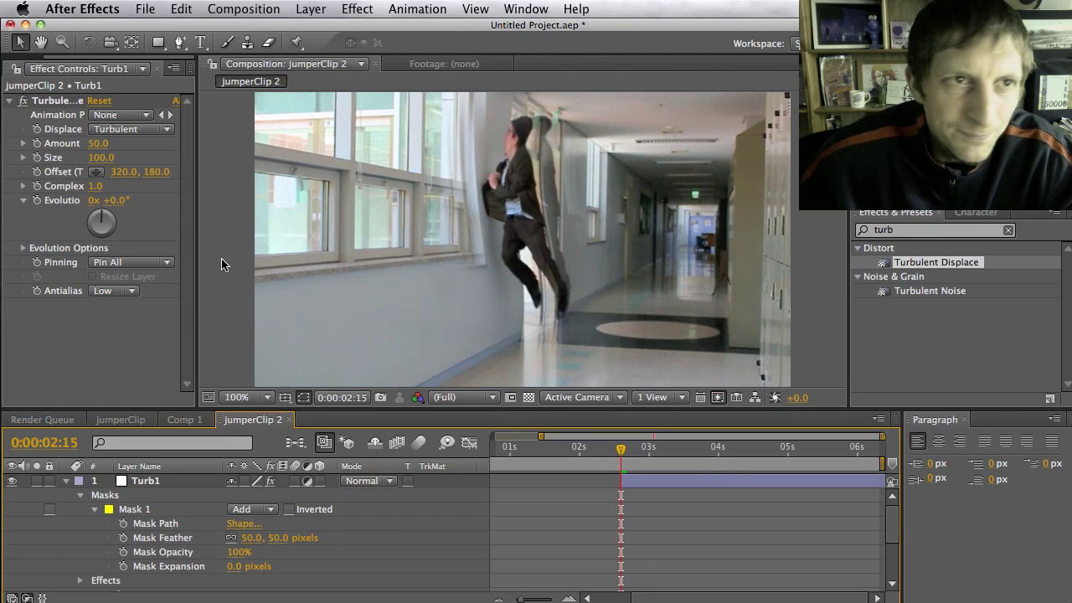
pyautogui.click(97, 143)
pyautogui.click(97, 143)
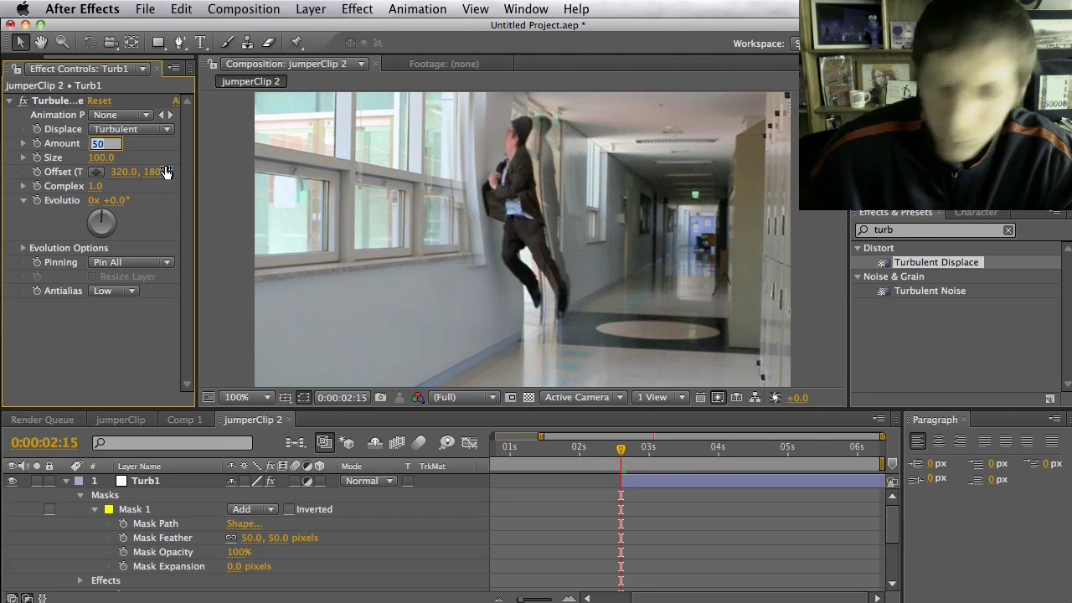
pyautogui.press('Return')
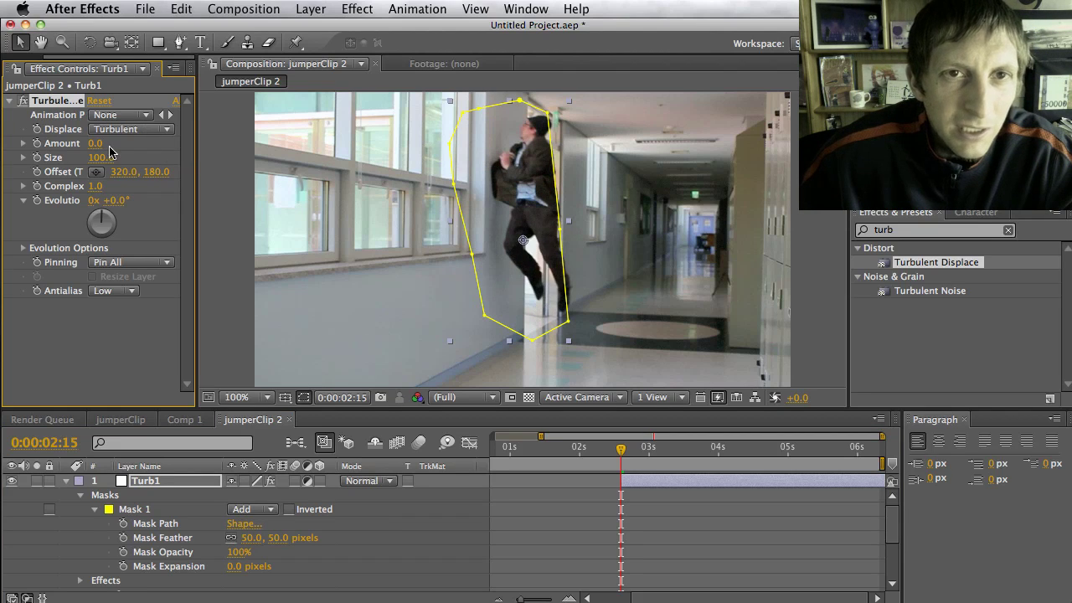
pyautogui.click(36, 143)
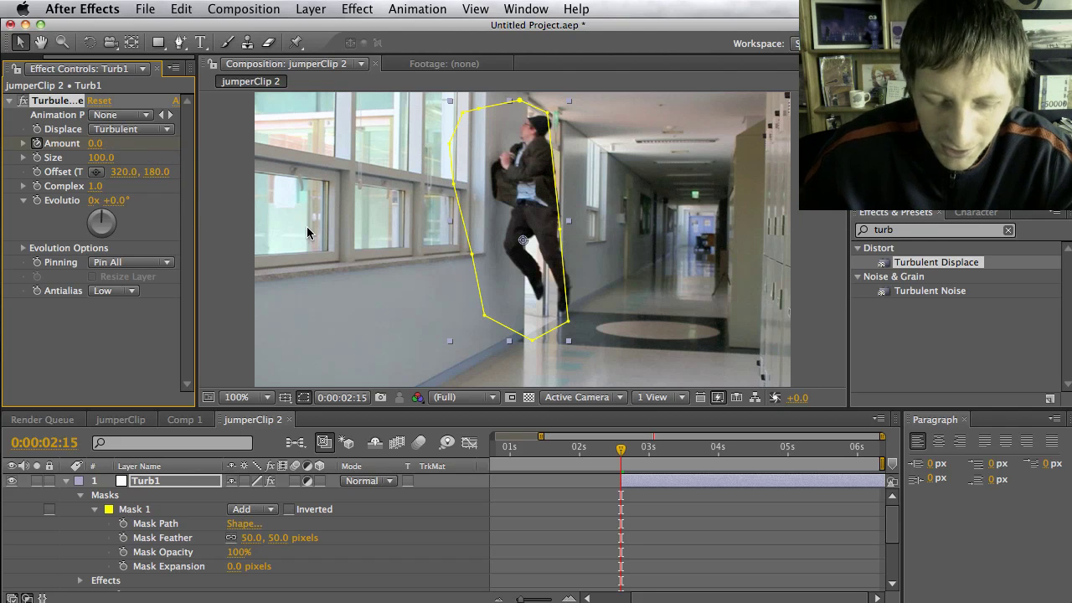
# At 0:00:02:17, set the displacement Amount to 50 and keyframe the turbulence Offset, moving its point up-left to about 252, 128.
pyautogui.press('pagedown')
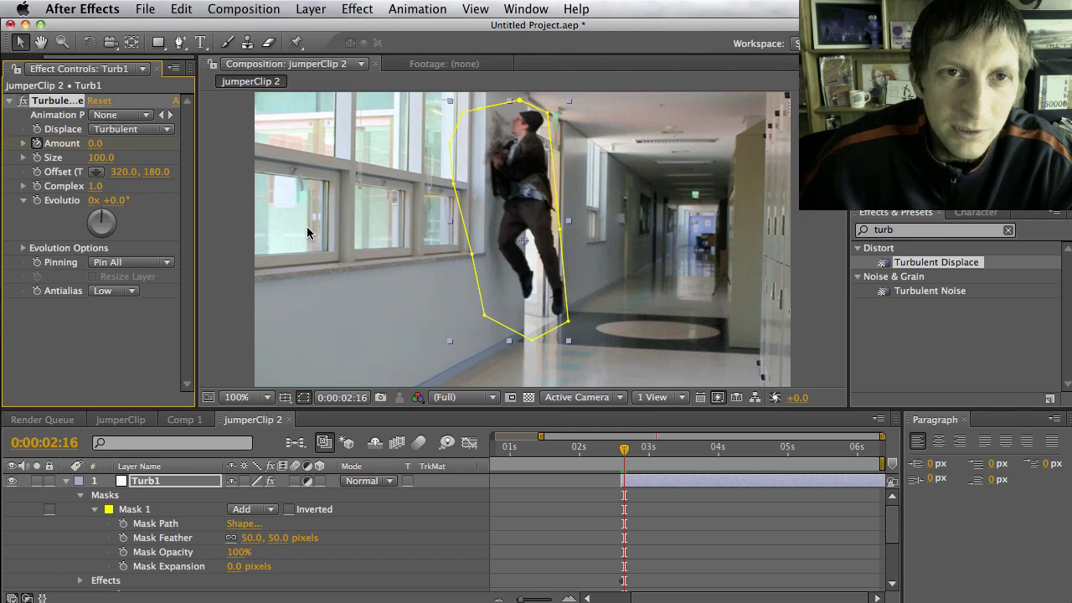
pyautogui.press('pagedown')
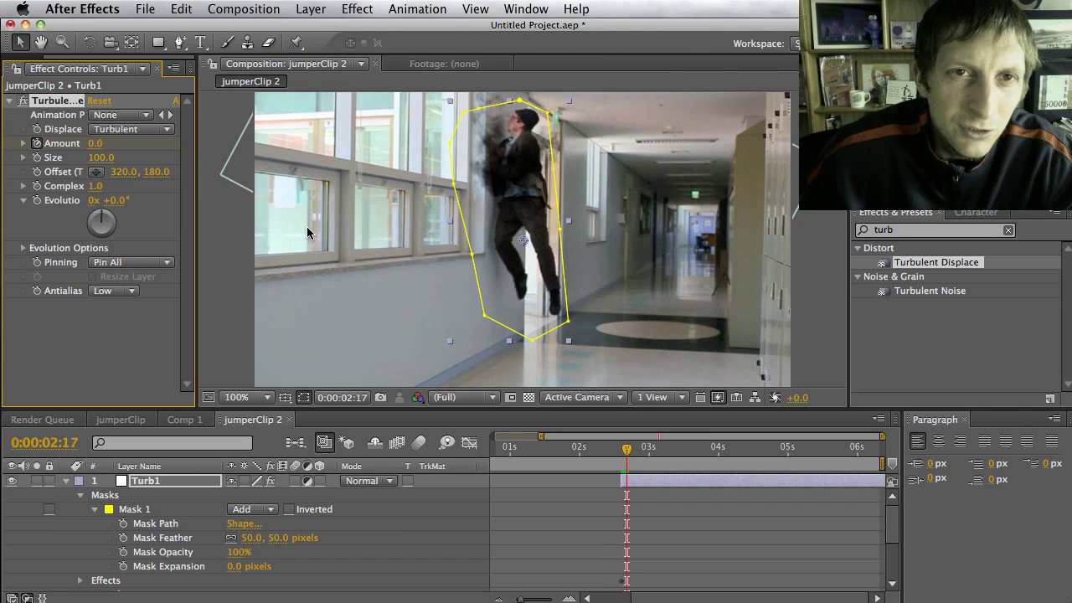
pyautogui.click(93, 144)
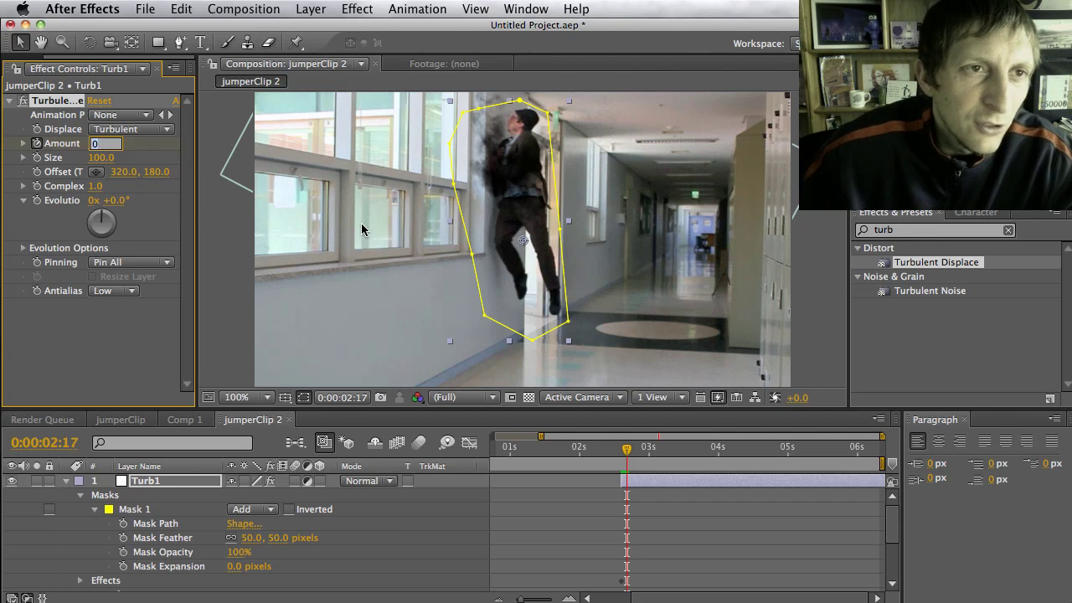
pyautogui.write('50')
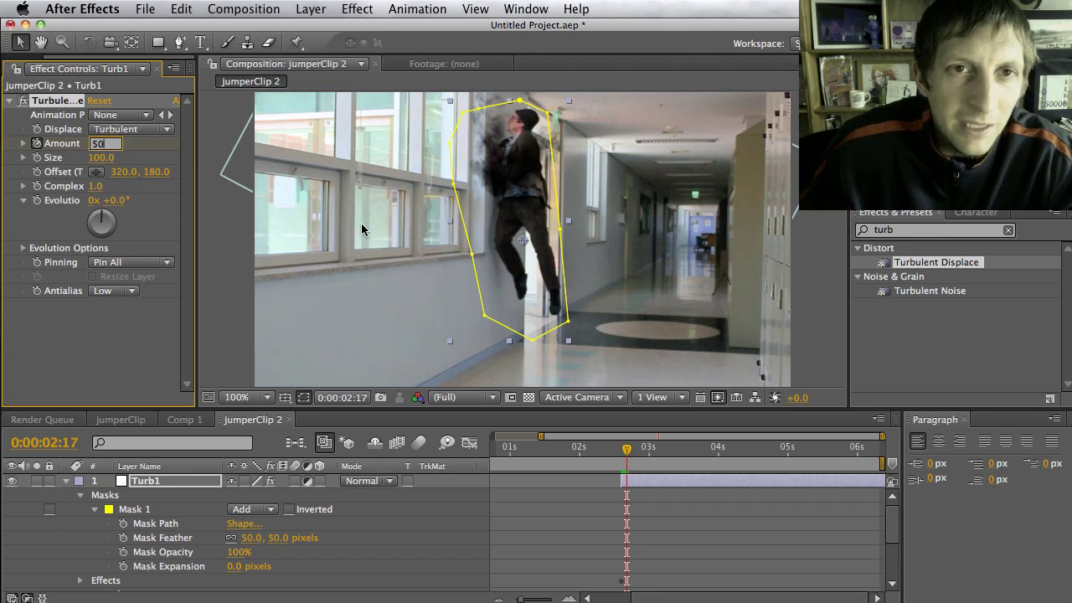
pyautogui.press('Return')
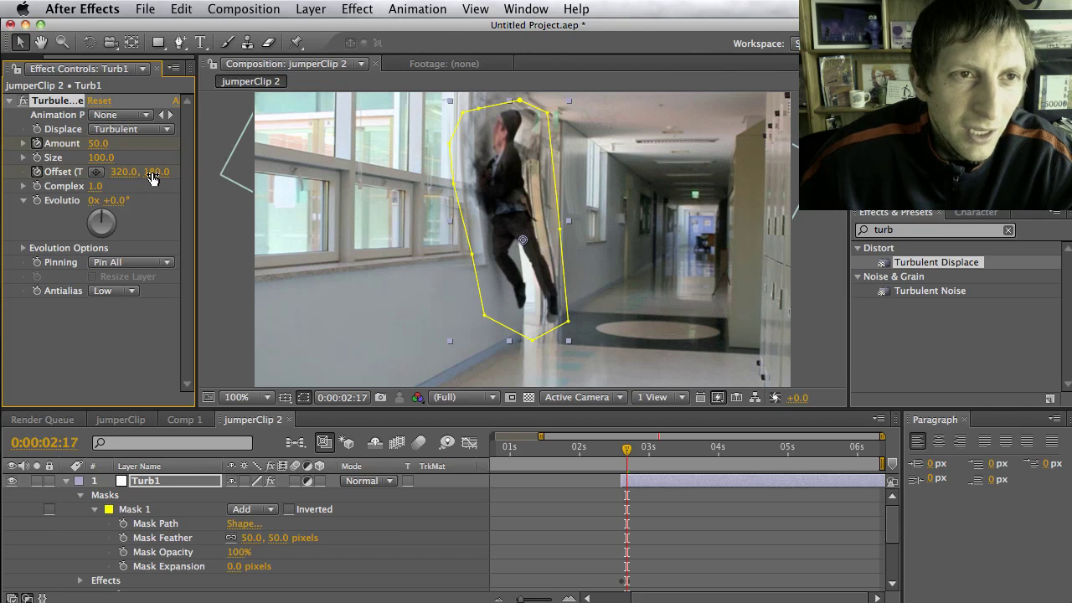
pyautogui.moveTo(523, 241); pyautogui.dragTo(466, 196)
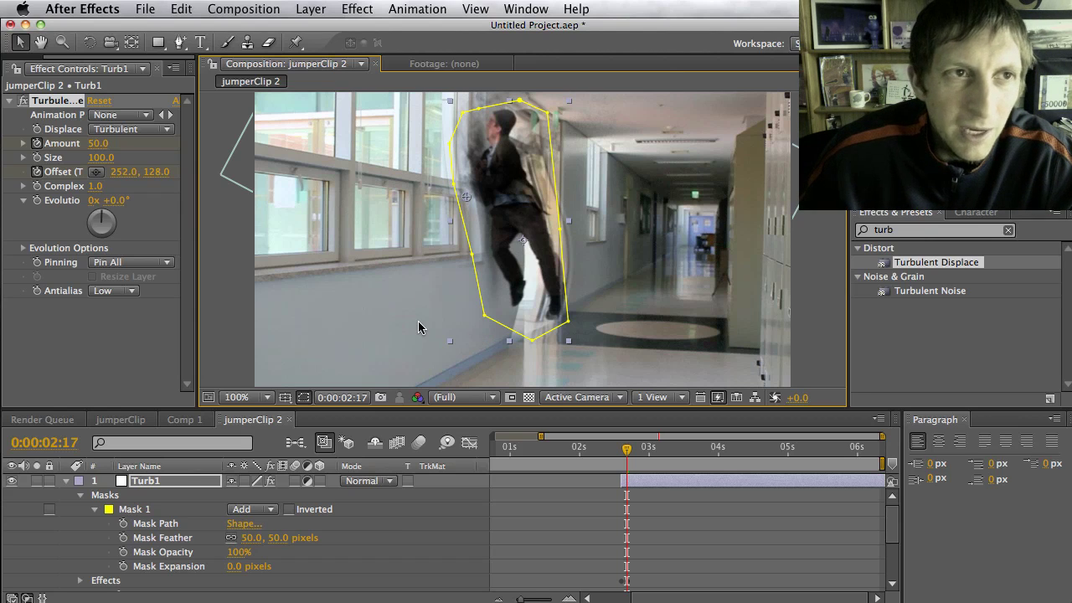
# At 0:00:02:19, set the Turbulent Displace Amount to 0 so the distortion ends once the man has vanished.
pyautogui.press('pagedown')
pyautogui.press('pagedown')
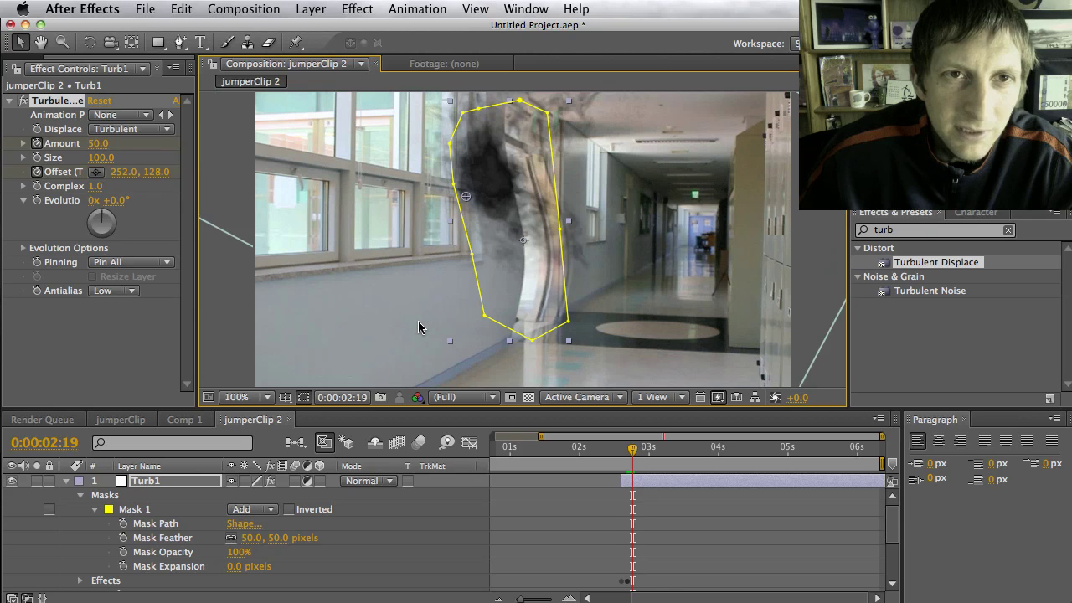
pyautogui.press('pageup')
pyautogui.press('pagedown')
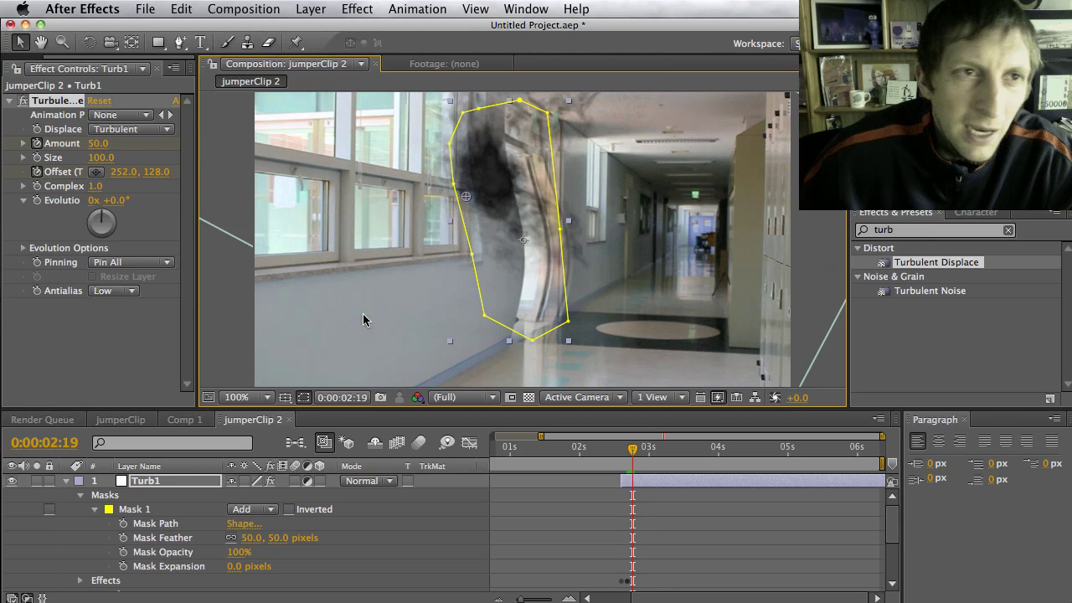
pyautogui.click(93, 145)
pyautogui.write('0')
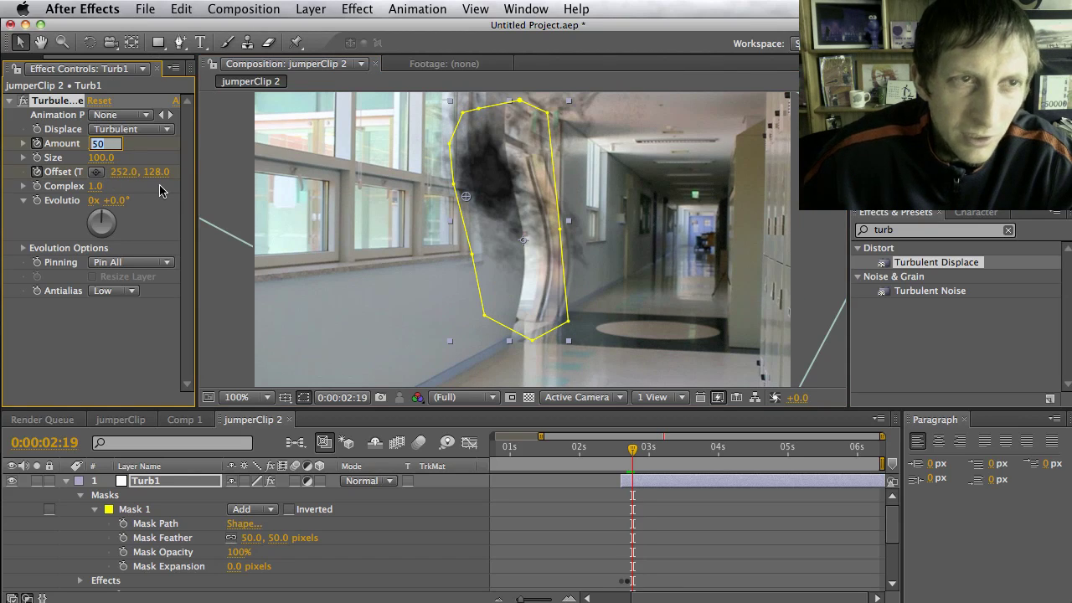
pyautogui.press('Return')
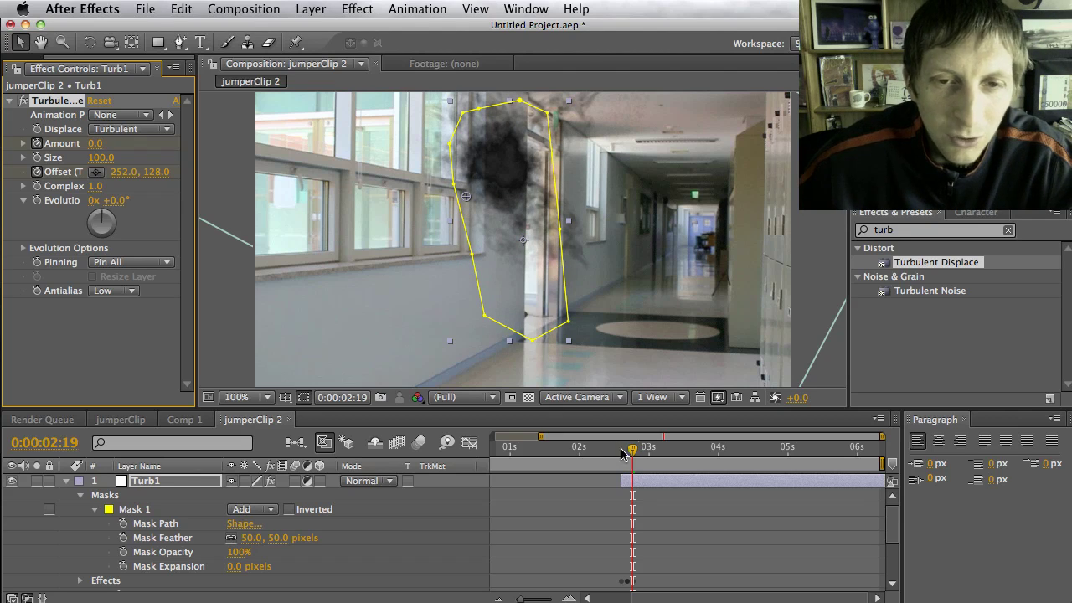
# Duplicate the Smoke Black layer, starting the copy at about 0:00:03:01 with its smoke over the figure reflected in the window.
pyautogui.moveTo(639, 450); pyautogui.dragTo(665, 456)
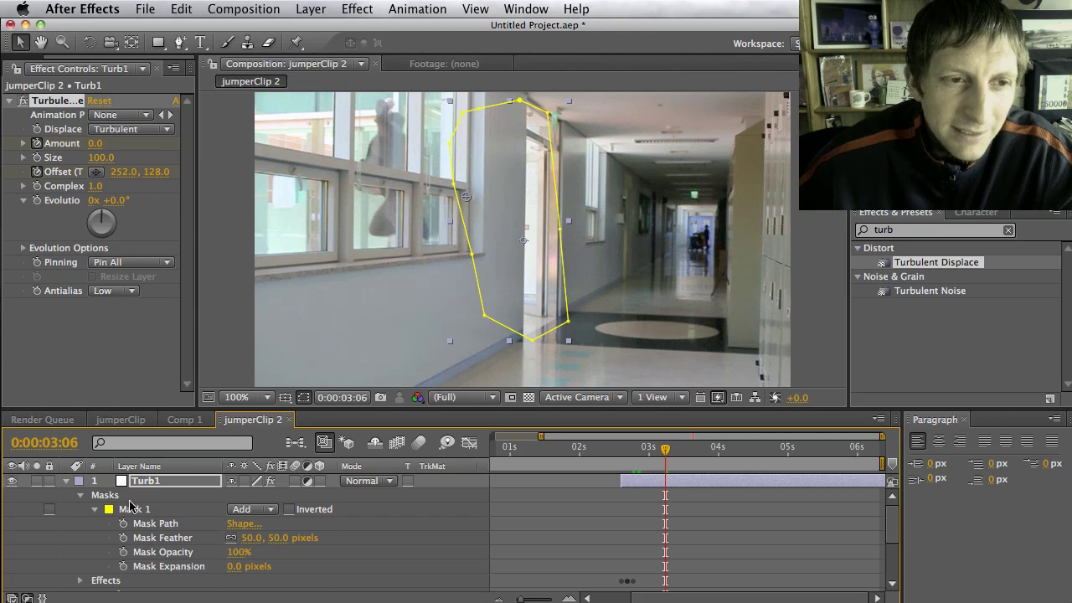
pyautogui.press('Return')
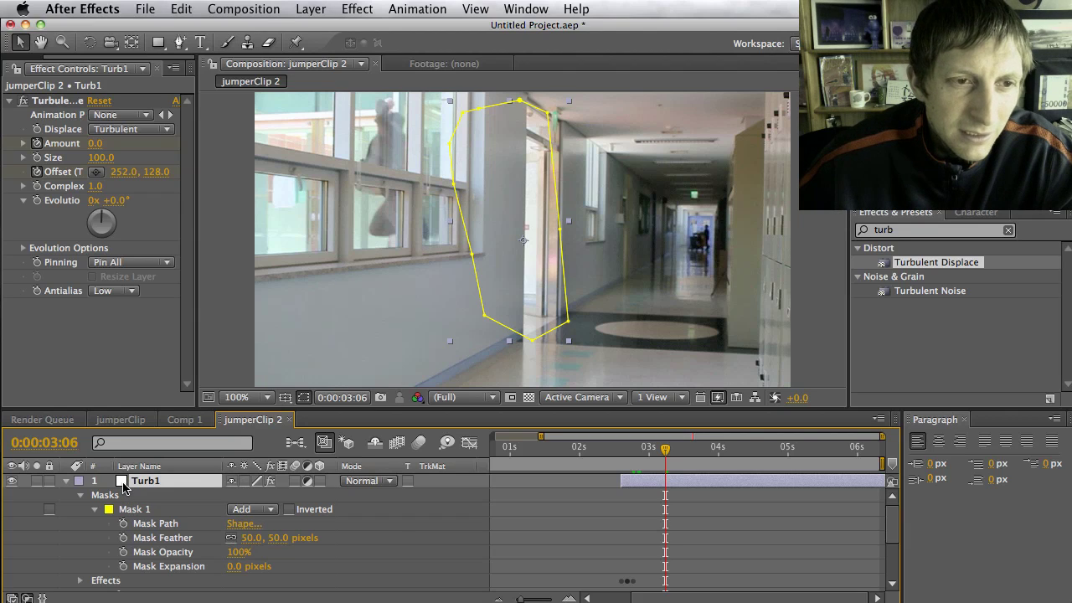
pyautogui.scroll(-1, 123, 485)
pyautogui.scroll(1, 123, 485)
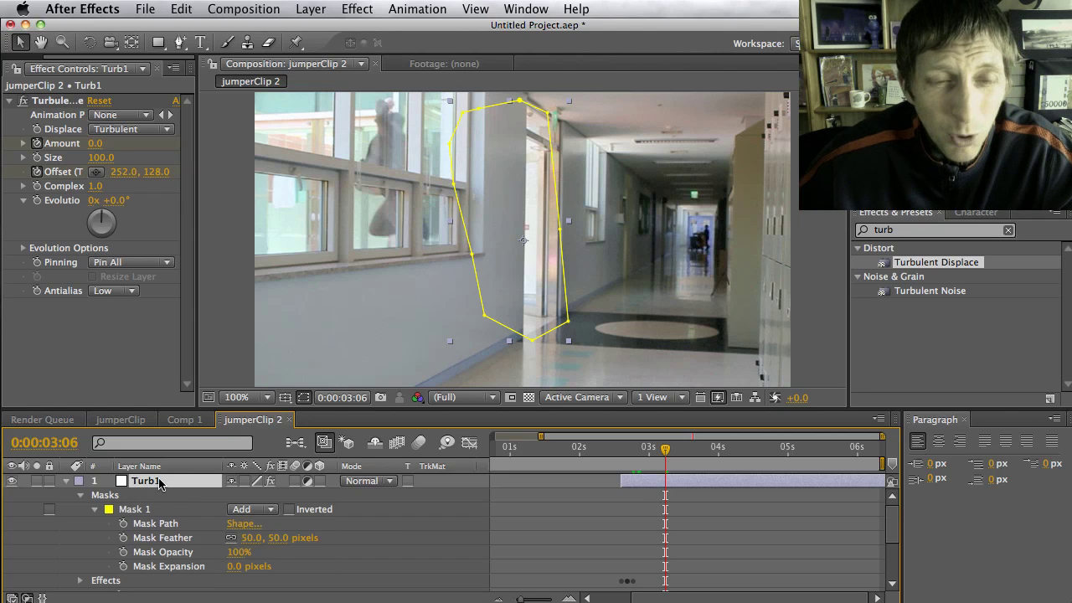
pyautogui.scroll(-5, 206, 508)
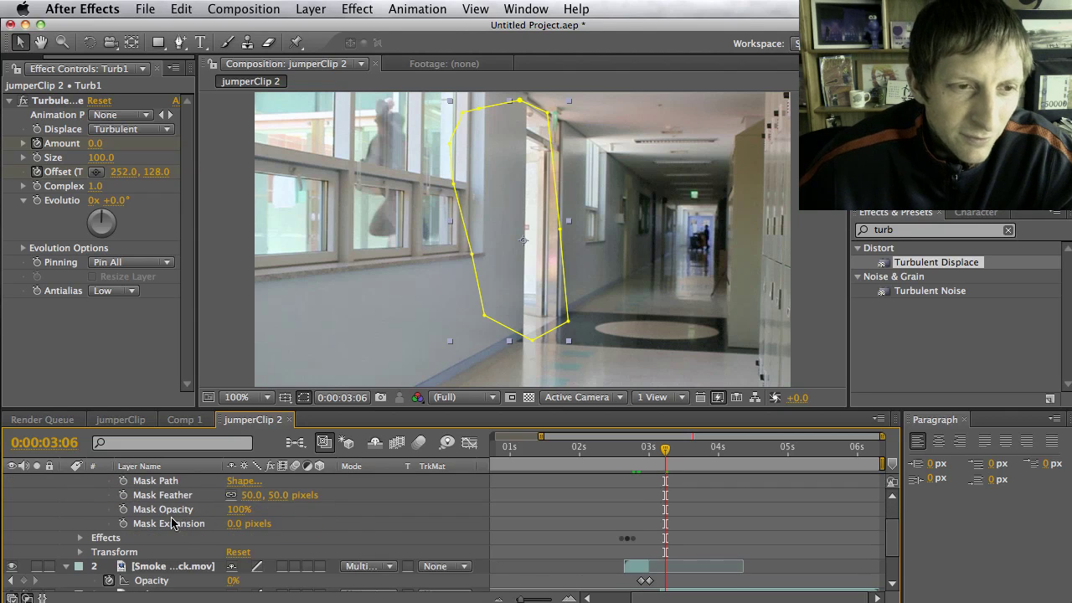
pyautogui.click(162, 539)
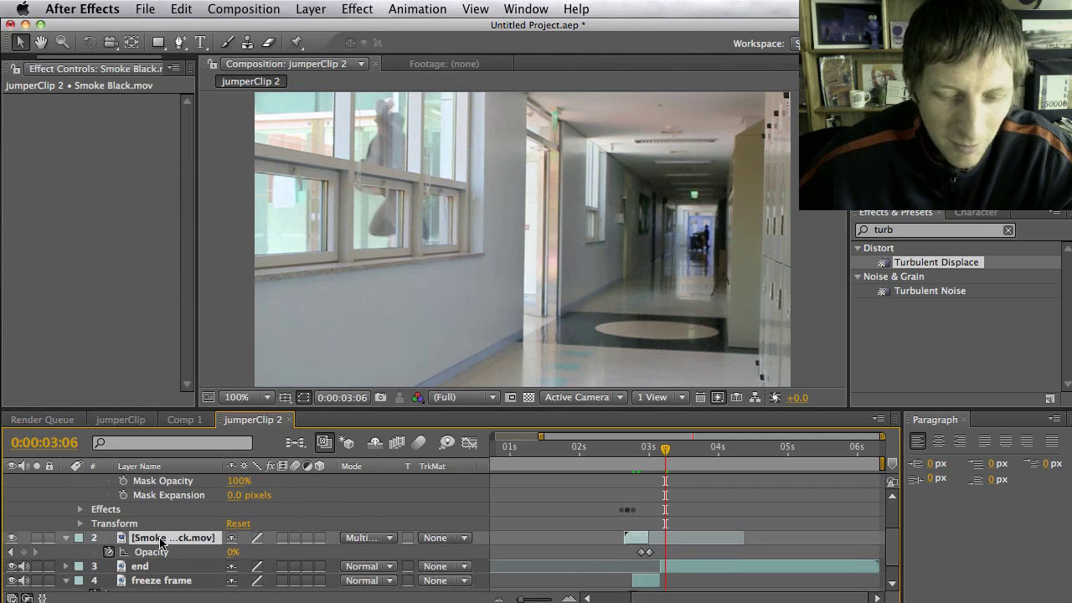
pyautogui.press('super+d')
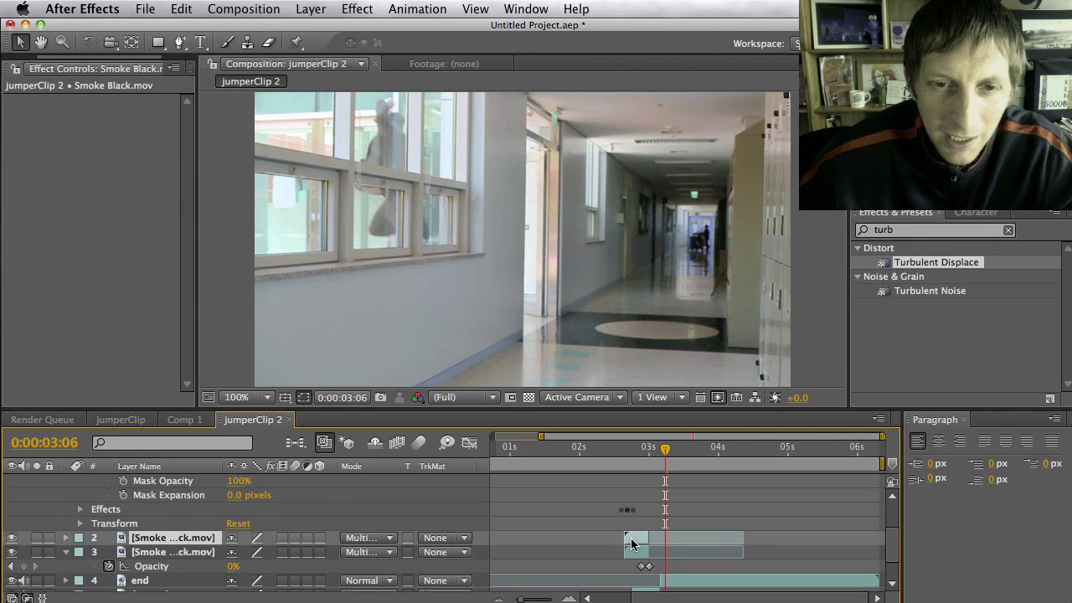
pyautogui.moveTo(630, 543); pyautogui.dragTo(658, 544)
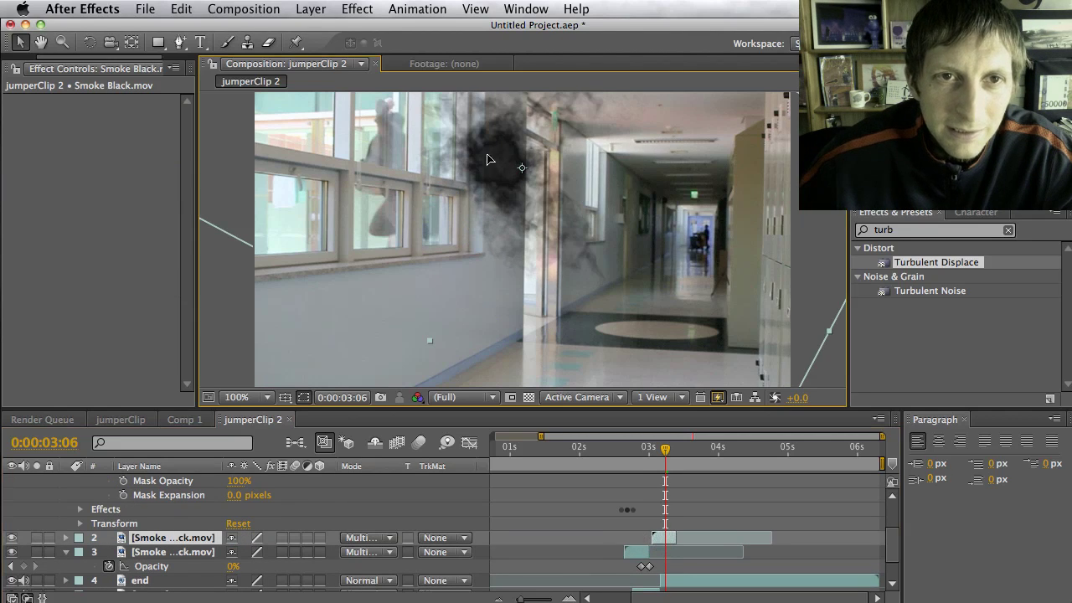
pyautogui.moveTo(489, 159); pyautogui.dragTo(382, 148)
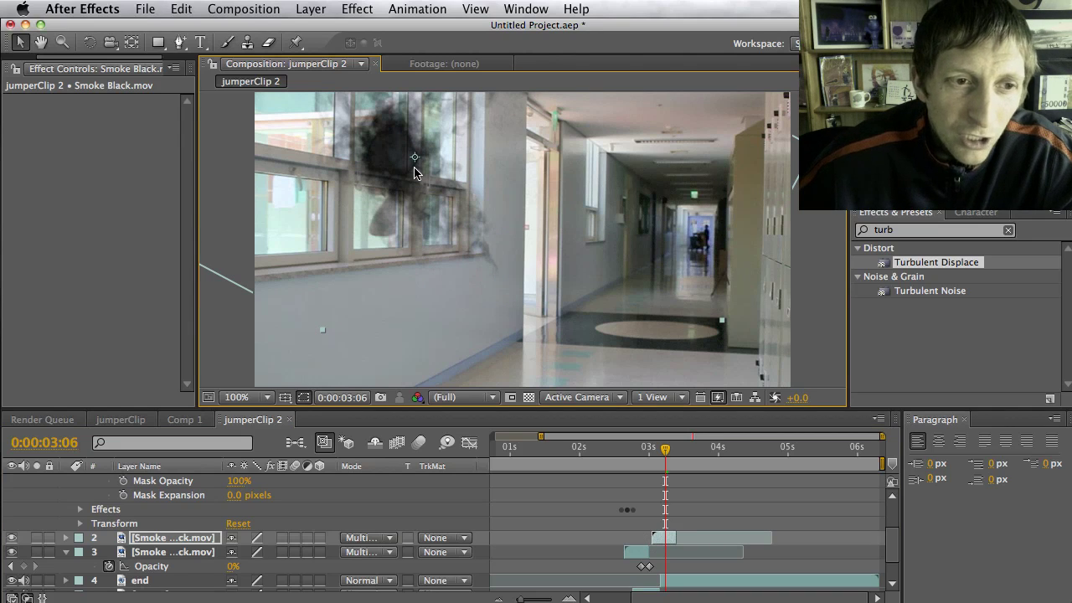
# At 0:00:03:06, set the duplicated smoke layer's opacity to 28% and its scale to 39%.
pyautogui.press('super+v')
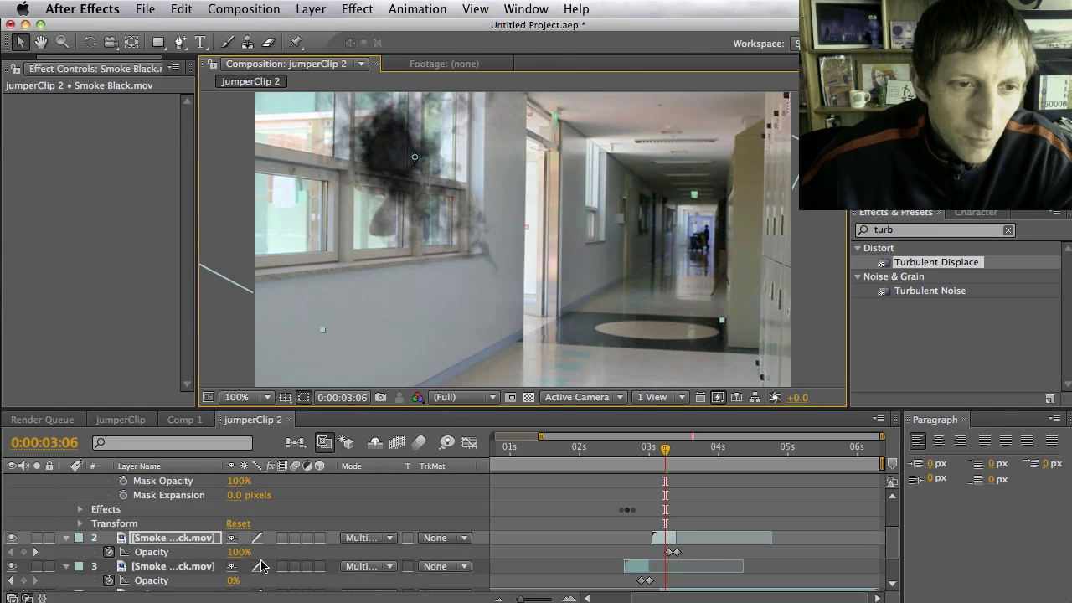
pyautogui.moveTo(241, 553); pyautogui.dragTo(185, 553)
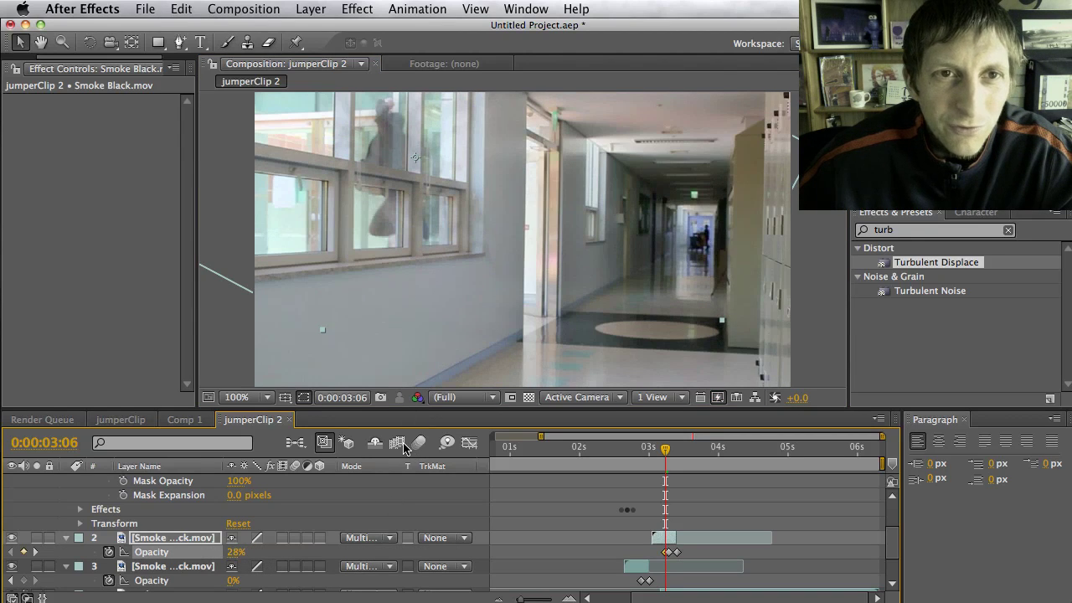
pyautogui.press('s')
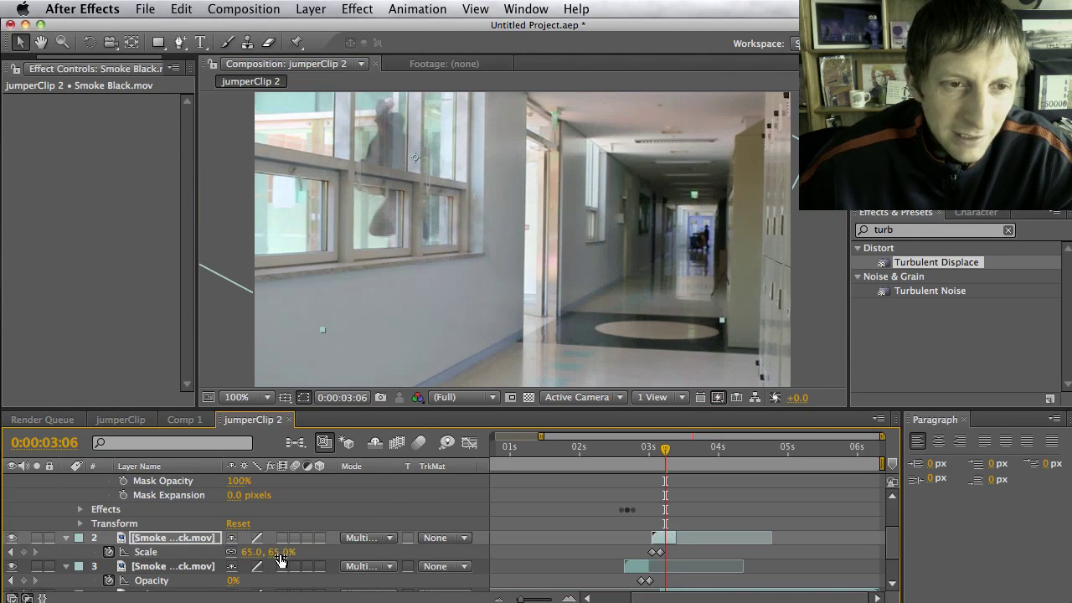
pyautogui.moveTo(270, 557); pyautogui.dragTo(252, 553)
pyautogui.click(601, 519)
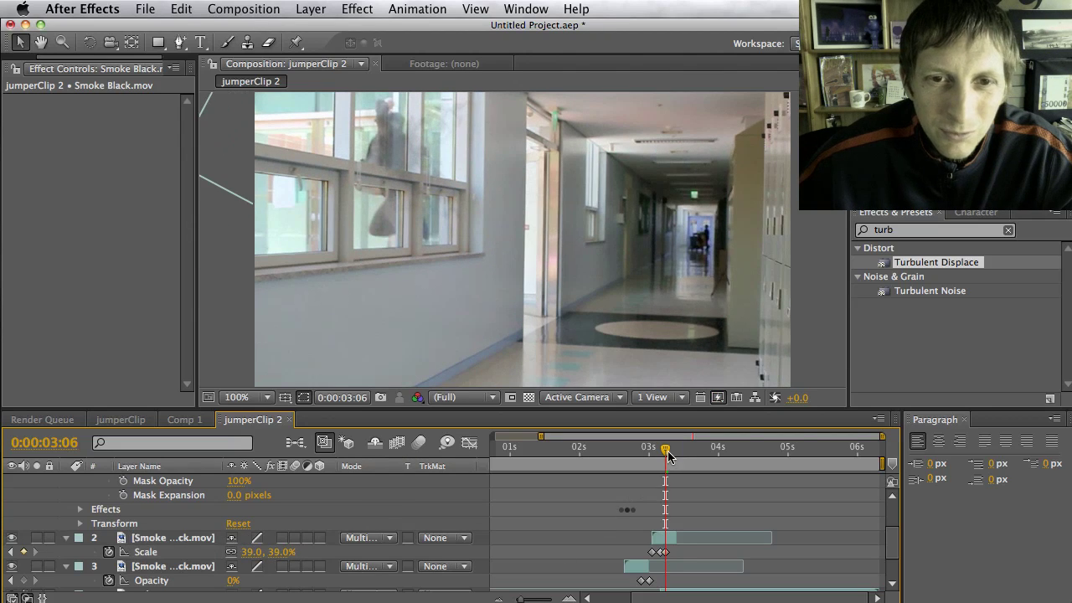
# Move the playhead to 0:00:02:24 and collapse the properties of Turb1's mask and both smoke layers.
pyautogui.moveTo(666, 449); pyautogui.dragTo(646, 461)
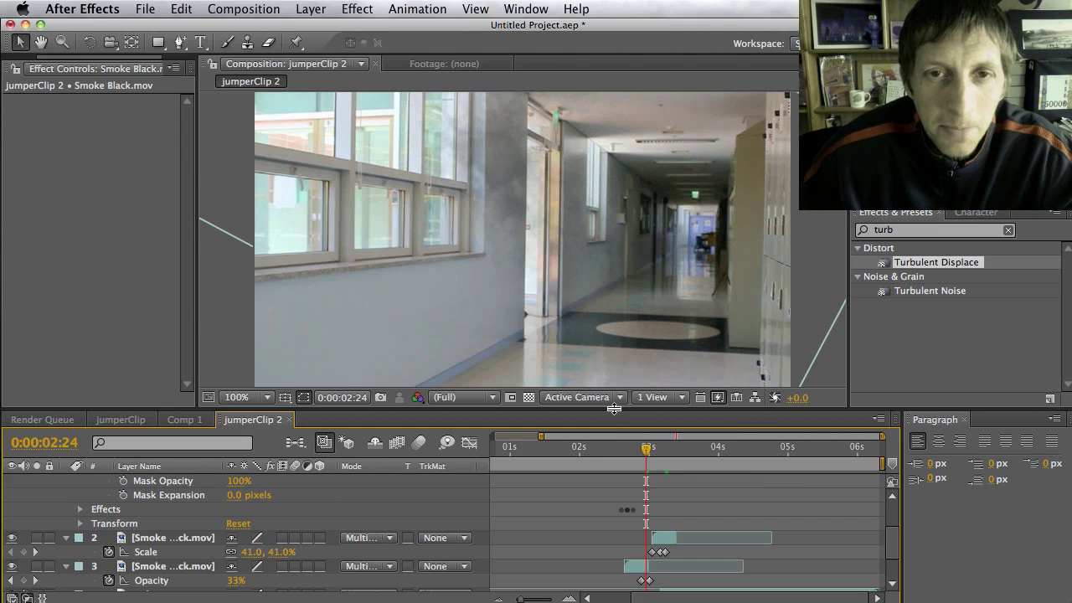
pyautogui.scroll(-3, 570, 481)
pyautogui.scroll(3, 569, 491)
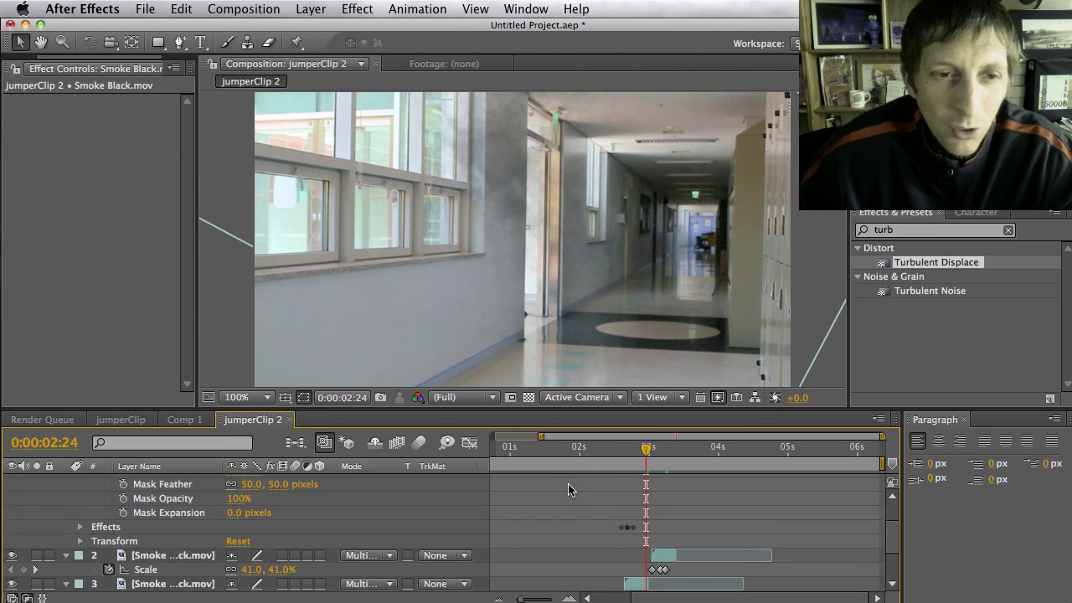
pyautogui.scroll(-2, 570, 496)
pyautogui.scroll(3, 553, 502)
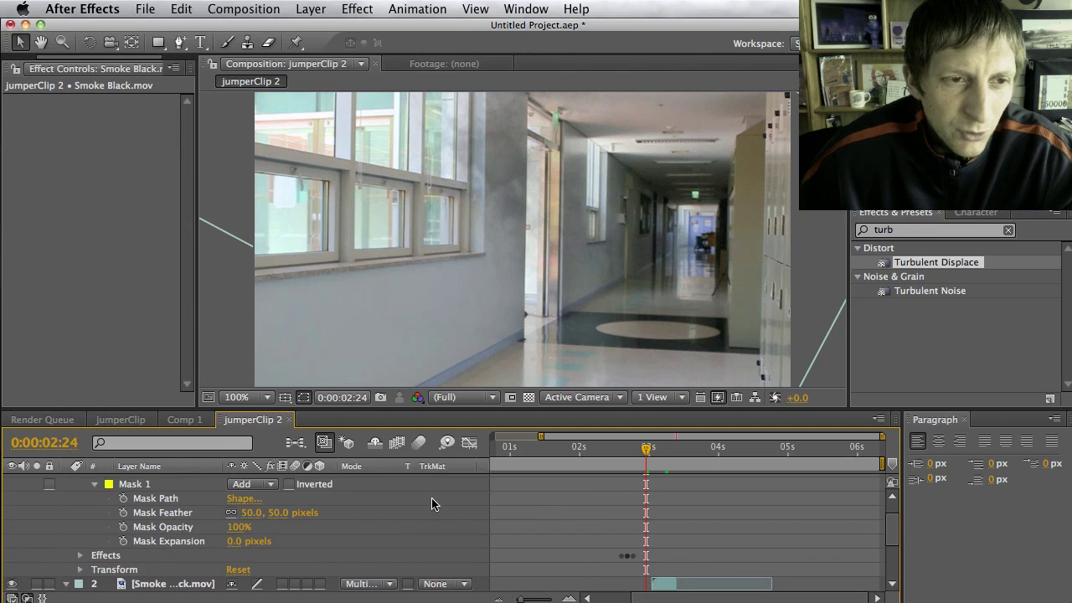
pyautogui.click(95, 485)
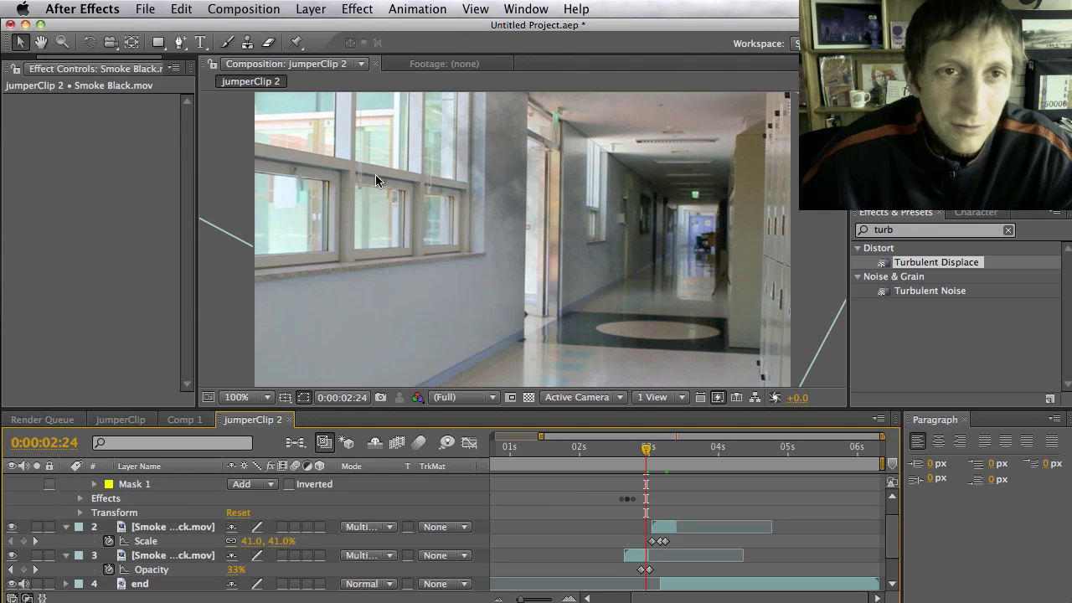
pyautogui.click(67, 527)
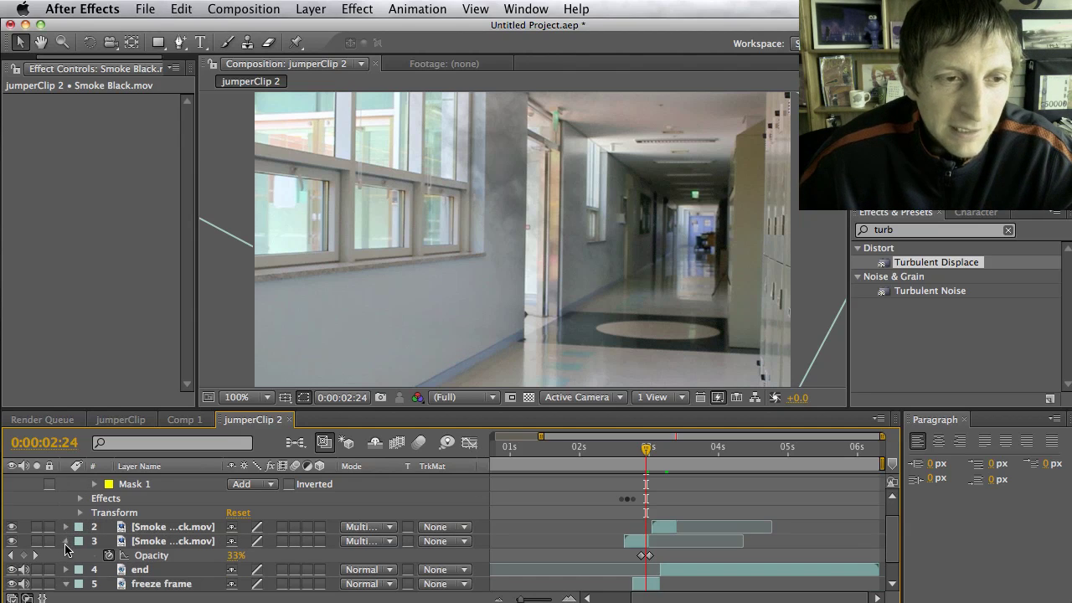
pyautogui.click(66, 542)
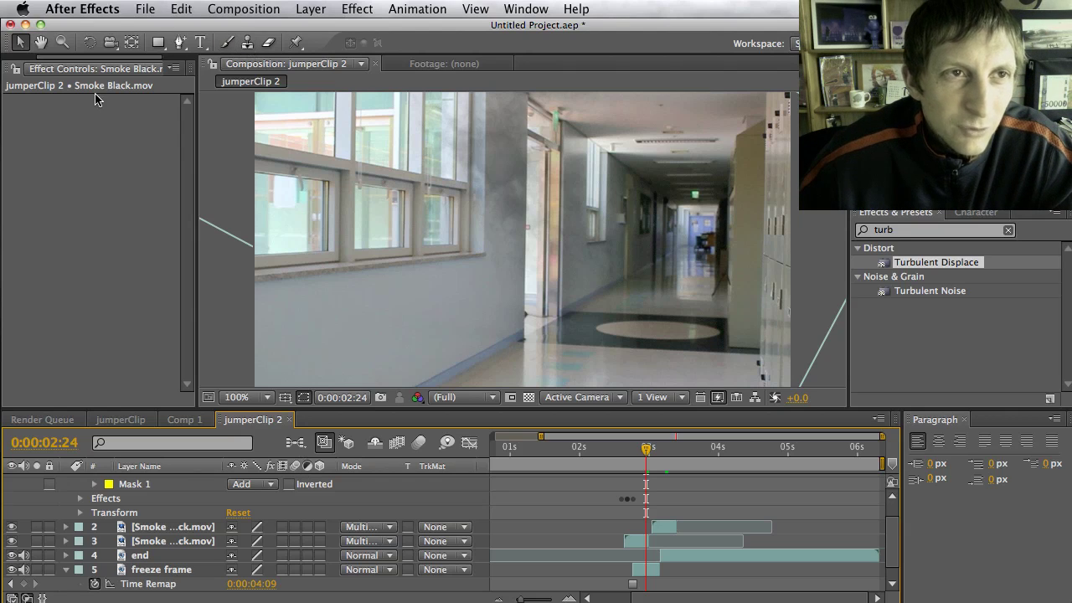
# Add Poof Sound.wav from the project to the composition above the smoke layers, starting it at 0:00:02:16.
pyautogui.click(132, 267)
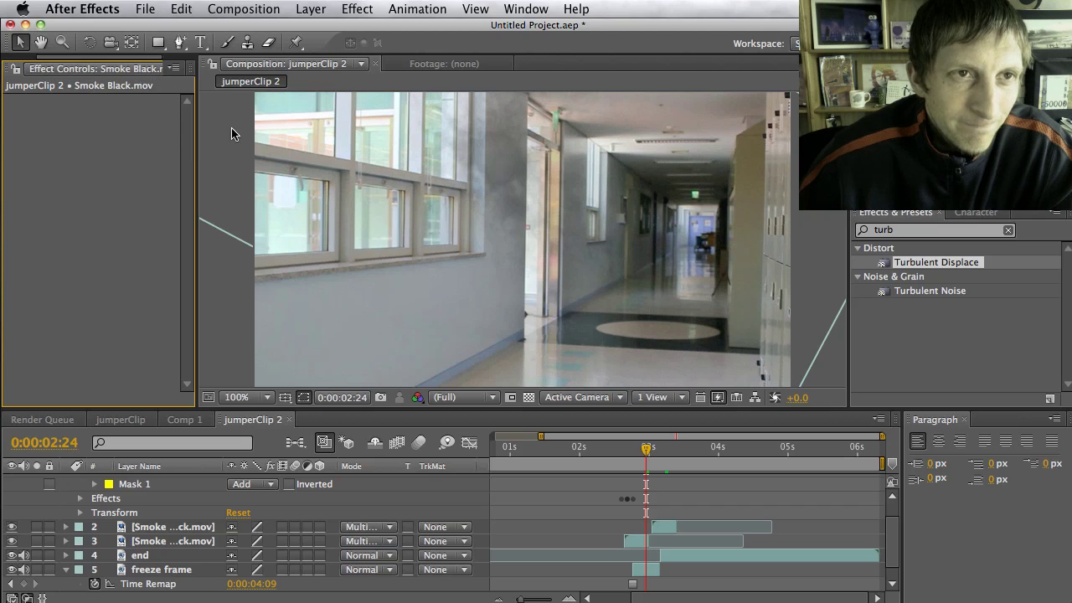
pyautogui.moveTo(198, 131); pyautogui.dragTo(251, 132)
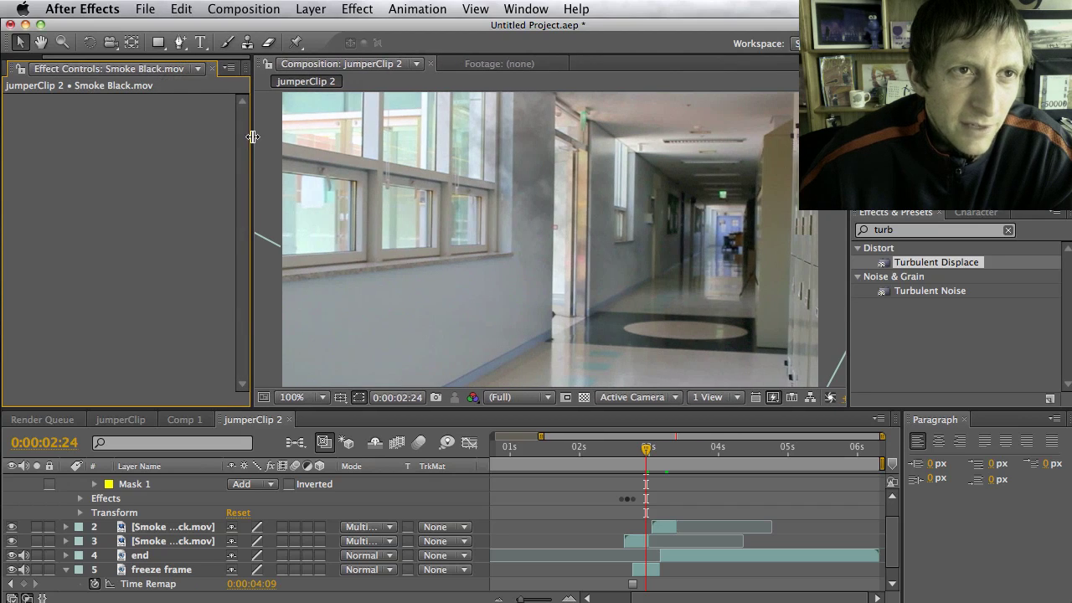
pyautogui.click(206, 67)
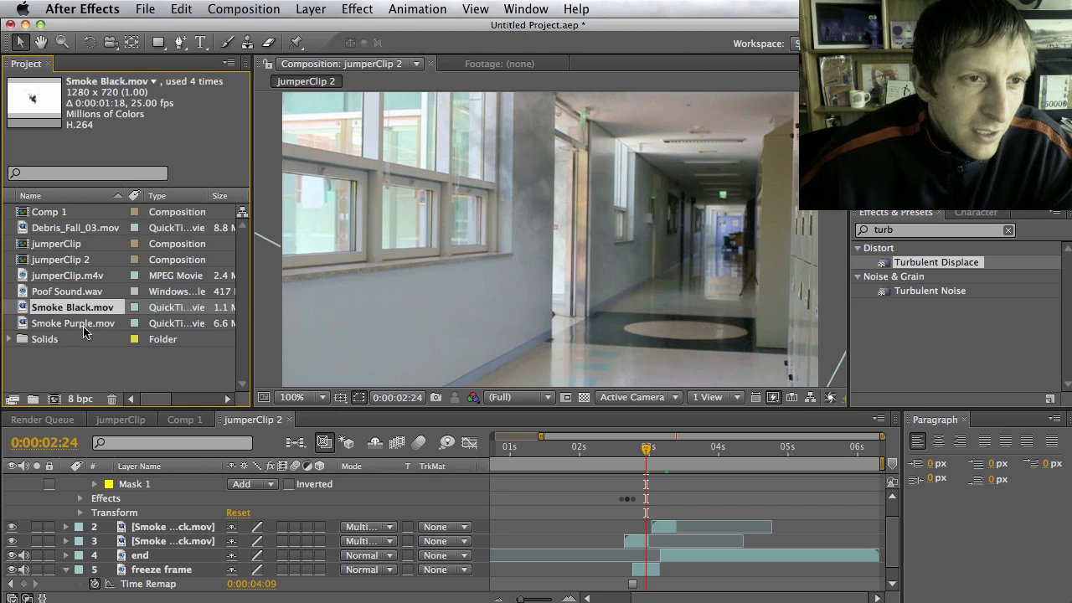
pyautogui.click(82, 295)
pyautogui.moveTo(67, 298); pyautogui.dragTo(186, 516)
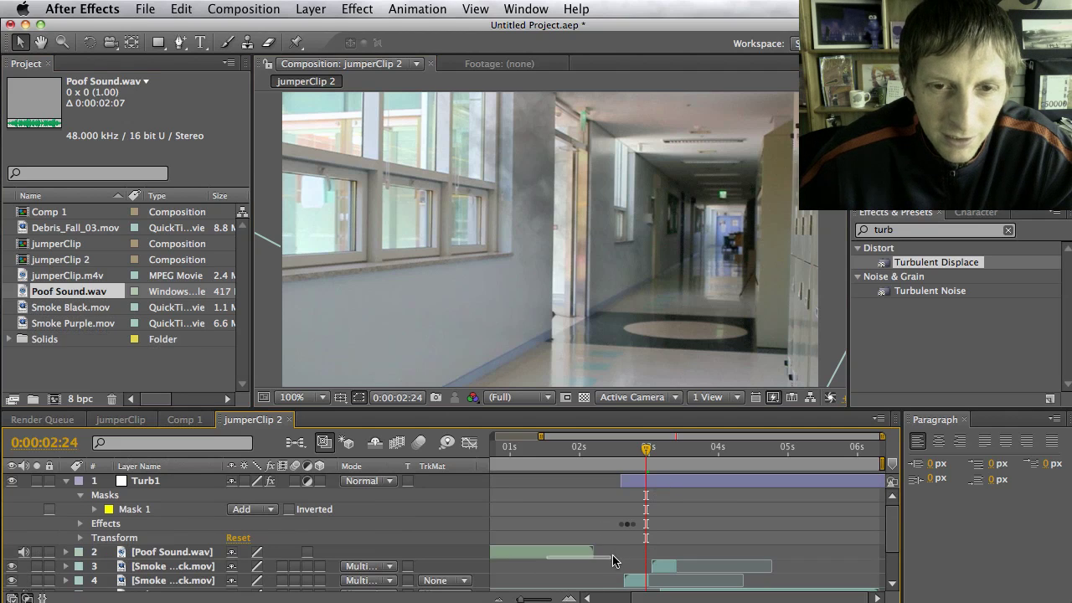
pyautogui.moveTo(573, 554); pyautogui.dragTo(624, 450)
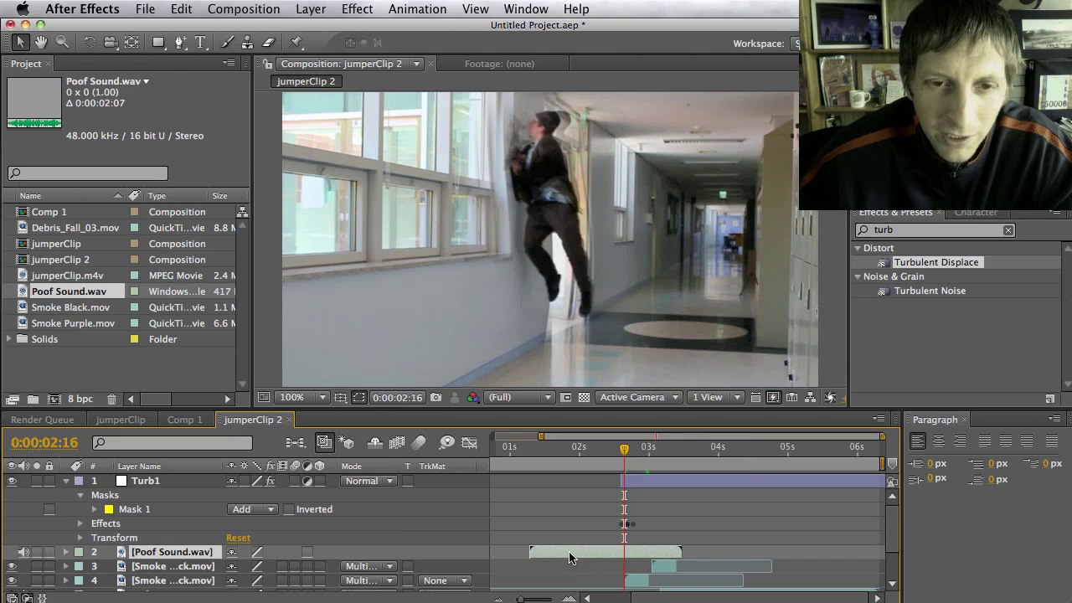
pyautogui.moveTo(570, 558); pyautogui.dragTo(666, 553)
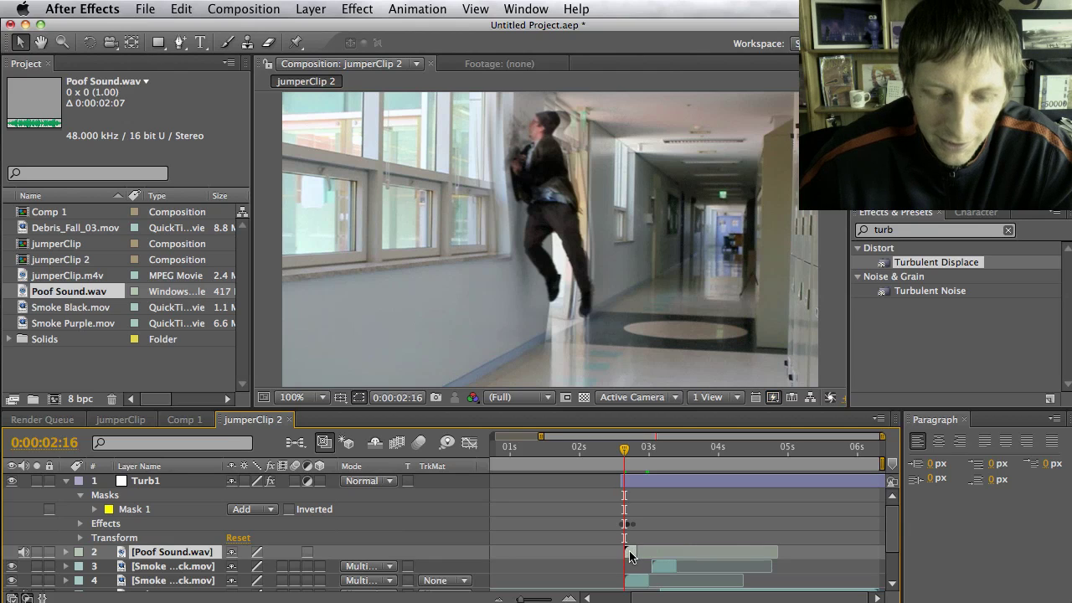
# Duplicate the Poof Sound layer and start the copy at 0:00:03:02, matching the reflected smoke.
pyautogui.press('super+d')
pyautogui.moveTo(630, 570); pyautogui.dragTo(651, 570)
pyautogui.moveTo(625, 452); pyautogui.dragTo(654, 458)
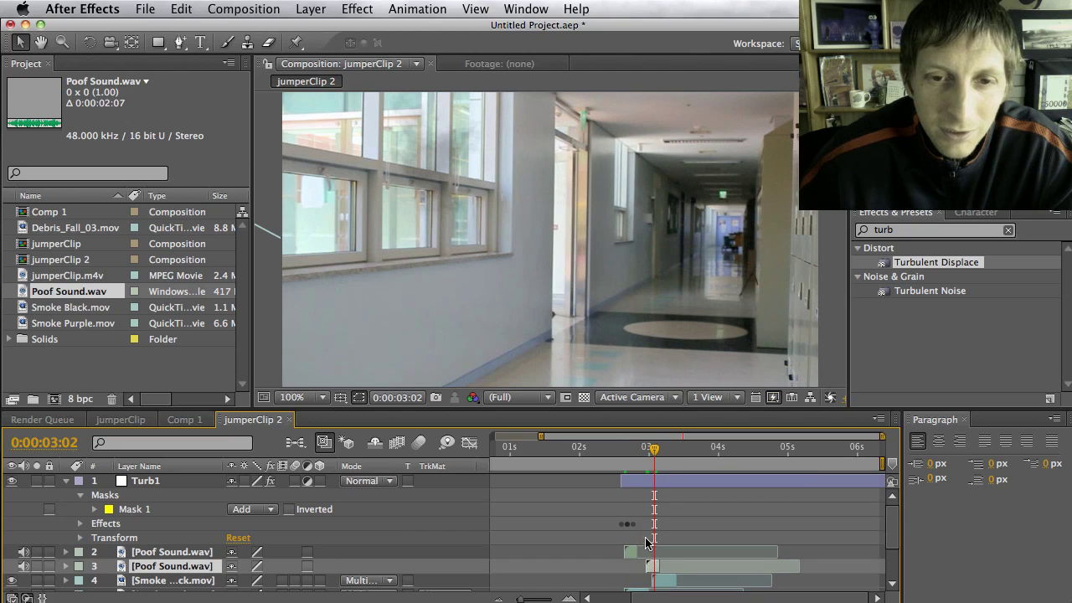
pyautogui.moveTo(651, 568); pyautogui.dragTo(656, 568)
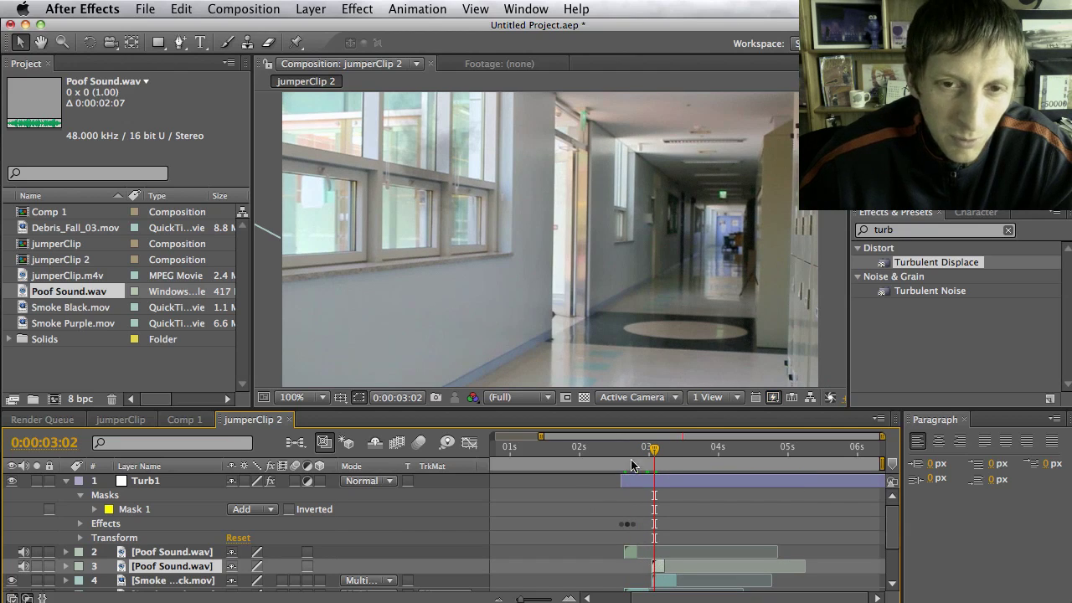
# Add Debris_Fall_03.mov directly below Turb1 and align its start with the beginning of the composition.
pyautogui.hscroll(-3, 645, 478)
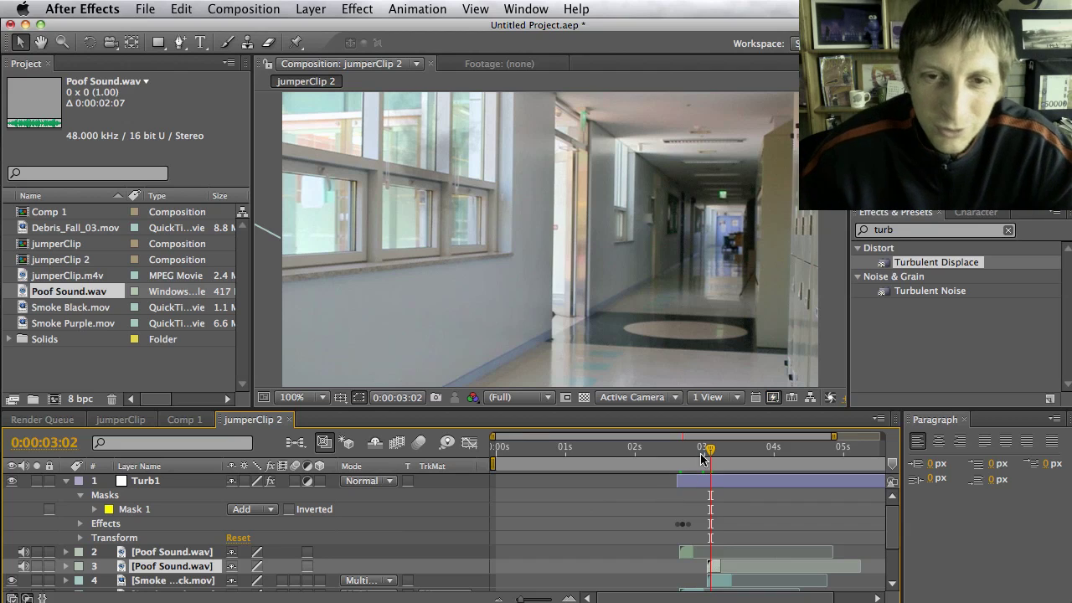
pyautogui.moveTo(709, 453); pyautogui.dragTo(501, 451)
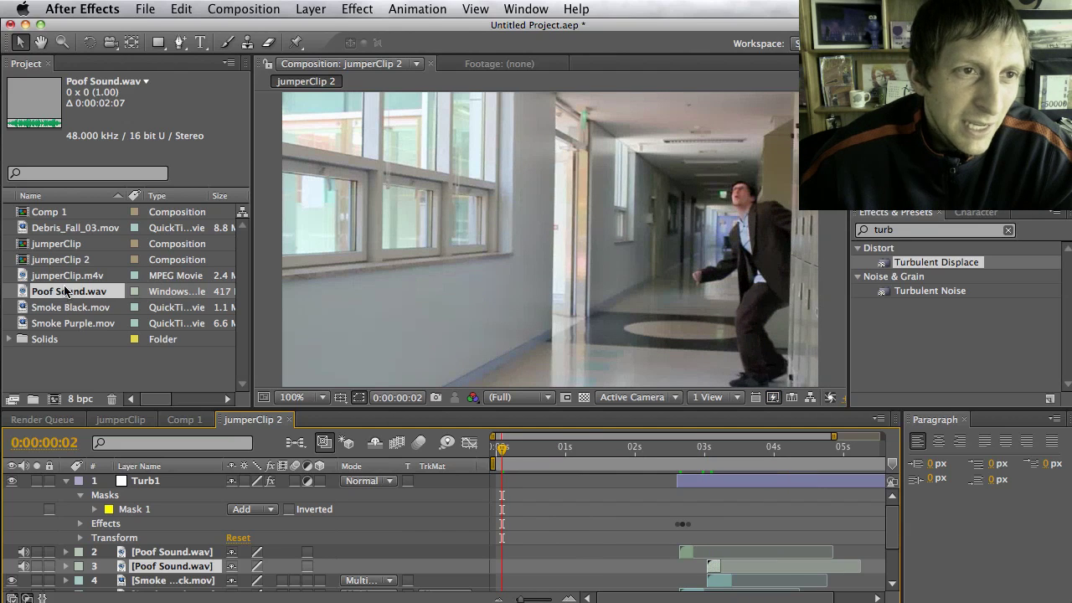
pyautogui.click(59, 230)
pyautogui.moveTo(63, 281); pyautogui.dragTo(130, 486)
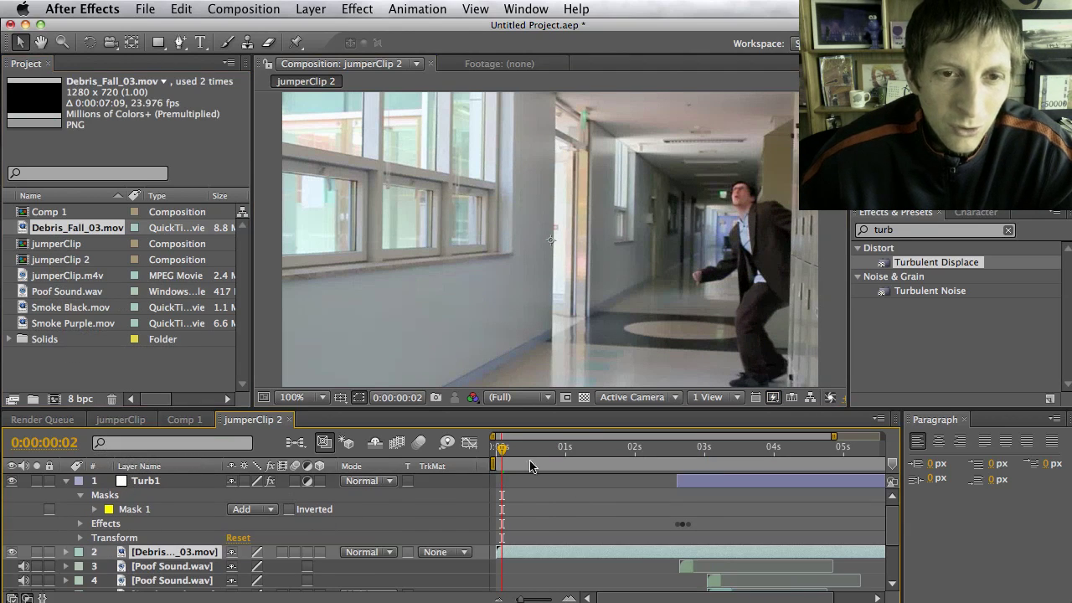
pyautogui.moveTo(163, 559)
pyautogui.mouseDown()
pyautogui.moveTo(180, 495)
pyautogui.moveTo(168, 555)
pyautogui.mouseUp()
pyautogui.moveTo(536, 556)
pyautogui.mouseDown()
pyautogui.moveTo(545, 557)
pyautogui.moveTo(531, 556)
pyautogui.mouseUp()
# Preview the falling debris and scale the Debris_Fall_03 layer to 51%.
pyautogui.moveTo(502, 451); pyautogui.dragTo(596, 465)
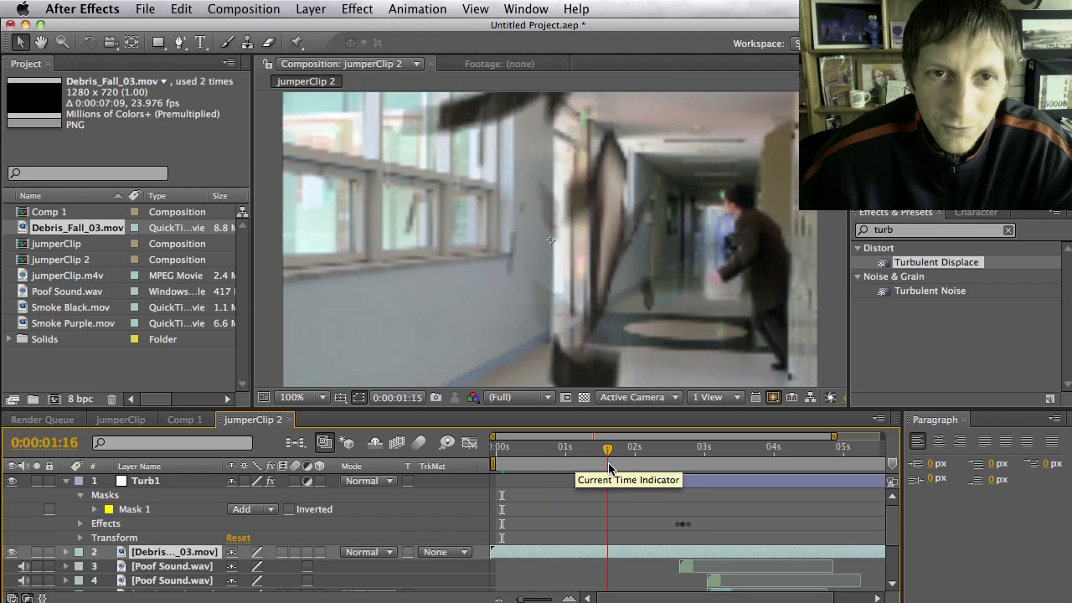
pyautogui.press('pageup')
pyautogui.press('s')
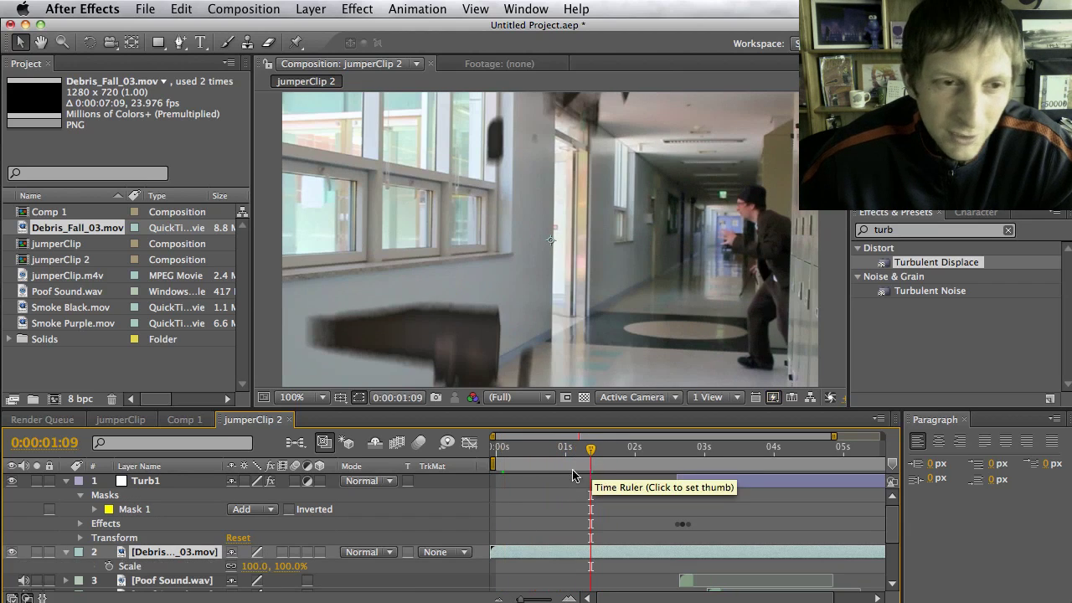
pyautogui.click(300, 569)
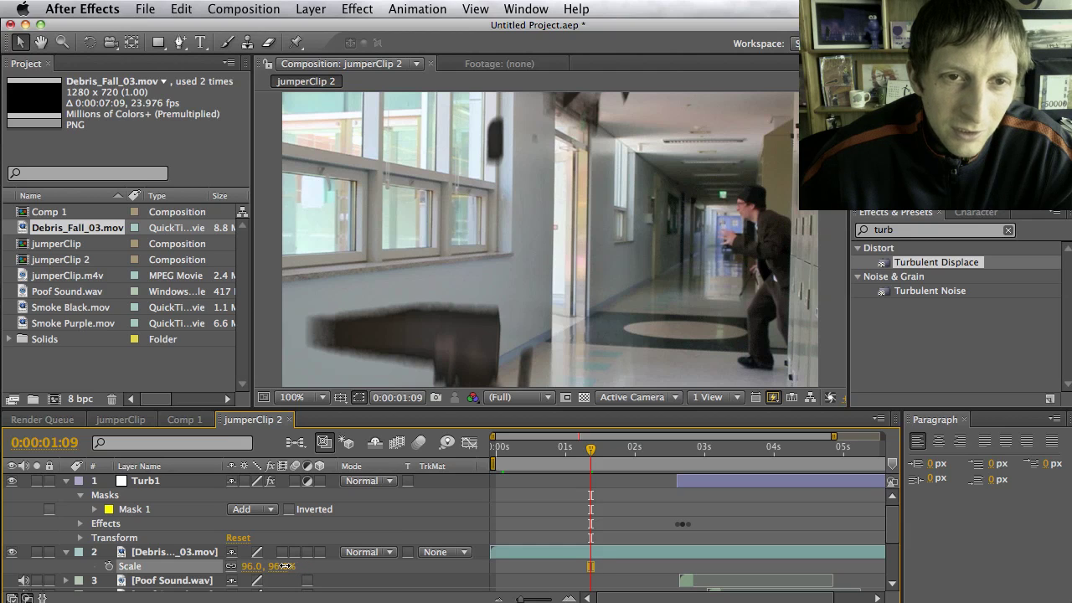
pyautogui.moveTo(284, 566); pyautogui.dragTo(260, 567)
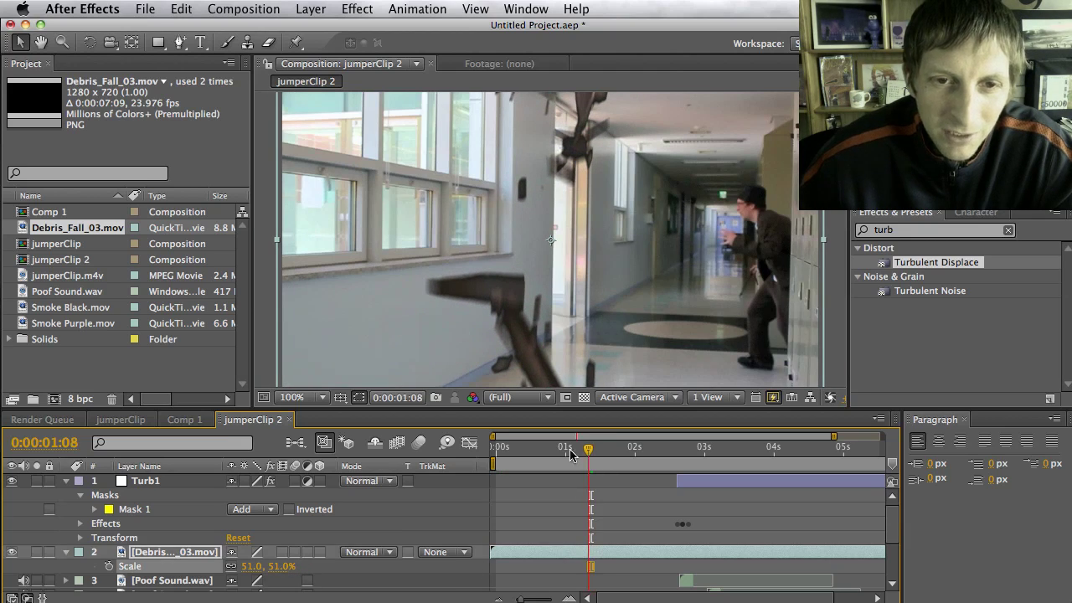
# Scrub through the jump and split the Debris_Fall_03 layer at 0:00:03:02.
pyautogui.moveTo(570, 453); pyautogui.dragTo(690, 477)
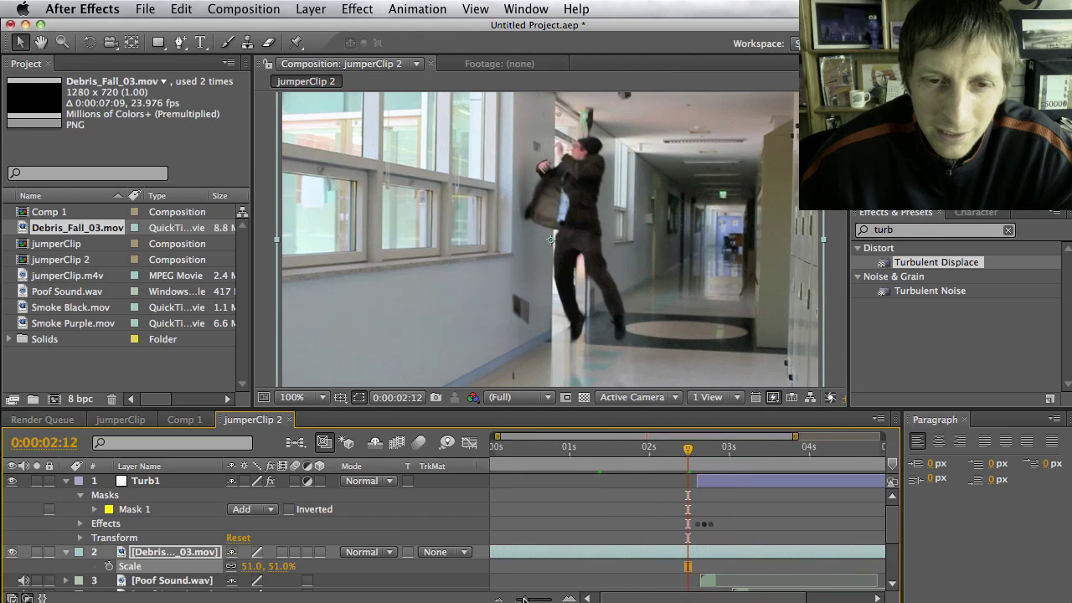
pyautogui.moveTo(519, 600); pyautogui.dragTo(515, 599)
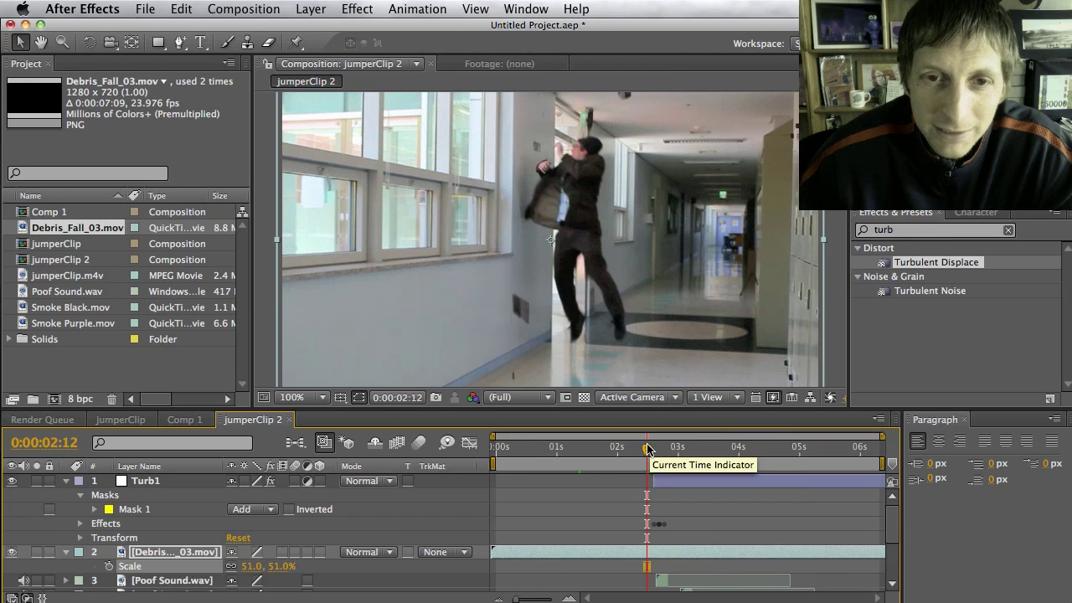
pyautogui.moveTo(643, 452); pyautogui.dragTo(681, 464)
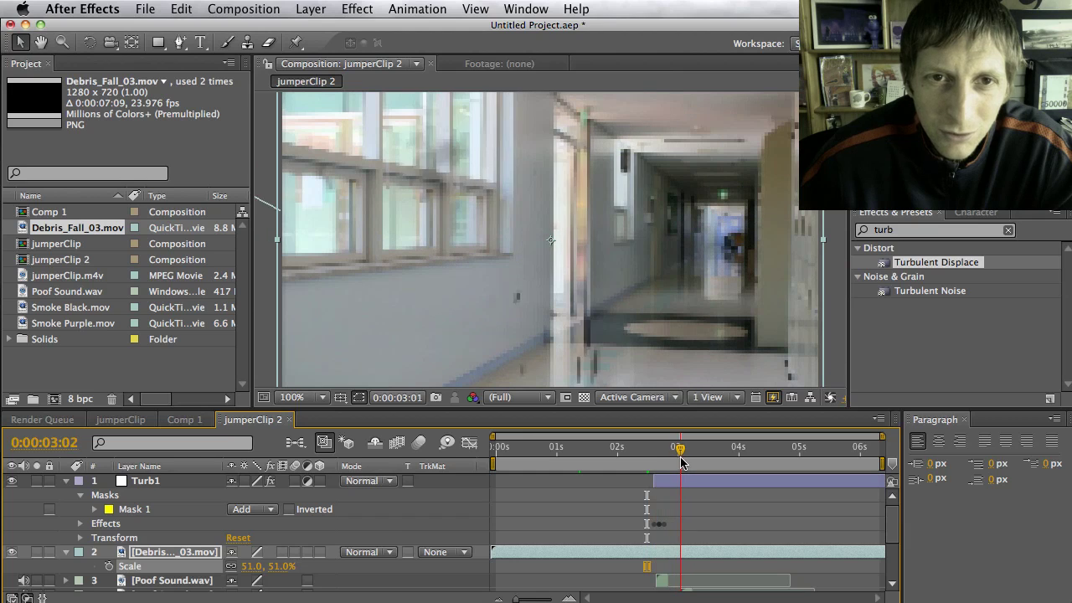
pyautogui.press('super+shift+d')
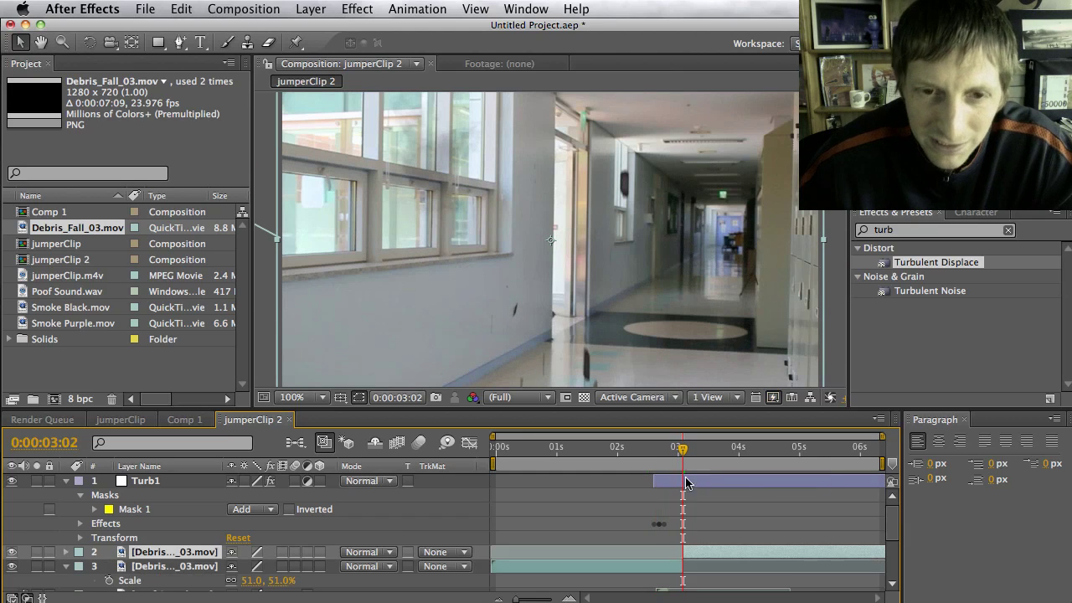
# Swap the two debris pieces in time, ending the second piece at about 0:00:02:22 and starting the first at about 0:00:02:08.
pyautogui.moveTo(671, 557); pyautogui.dragTo(694, 570)
pyautogui.moveTo(675, 450)
pyautogui.mouseDown()
pyautogui.moveTo(503, 452)
pyautogui.moveTo(672, 462)
pyautogui.mouseUp()
pyautogui.moveTo(742, 549); pyautogui.dragTo(683, 550)
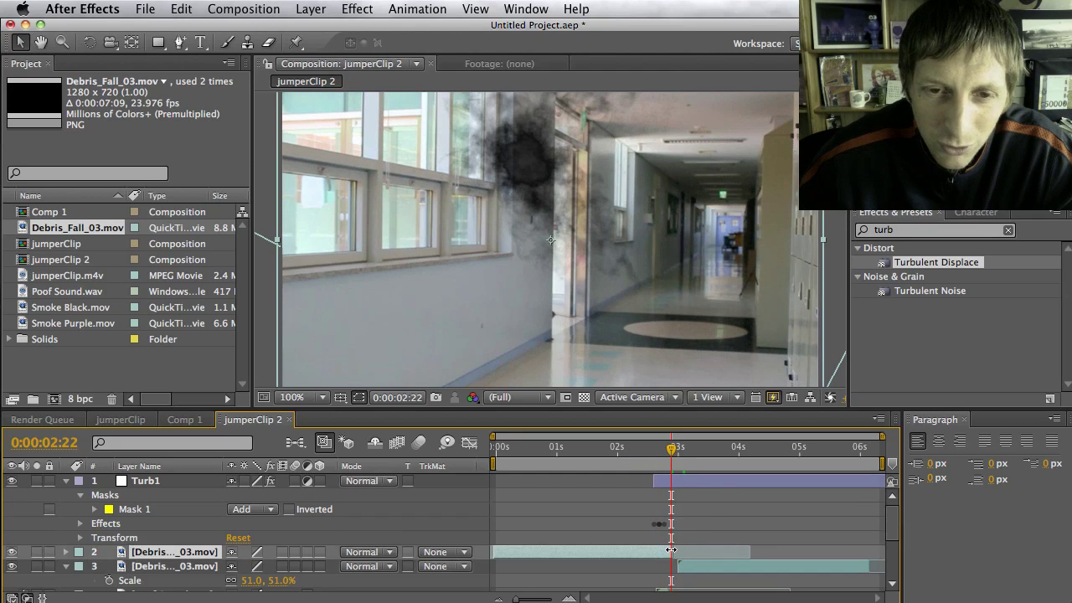
pyautogui.moveTo(702, 571); pyautogui.dragTo(687, 571)
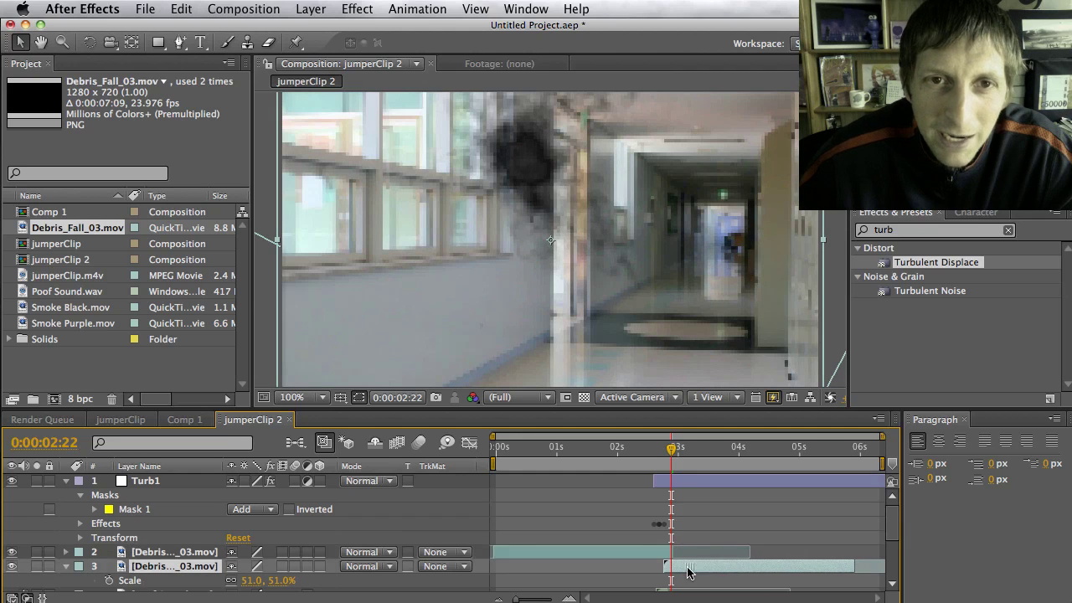
pyautogui.moveTo(672, 455); pyautogui.dragTo(676, 455)
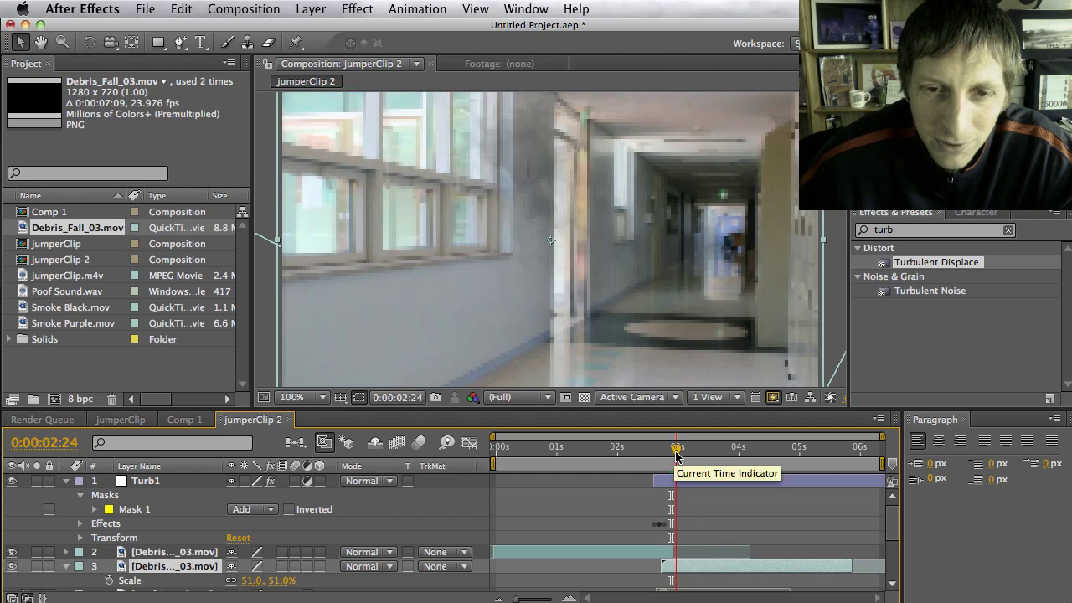
pyautogui.moveTo(697, 570); pyautogui.dragTo(675, 570)
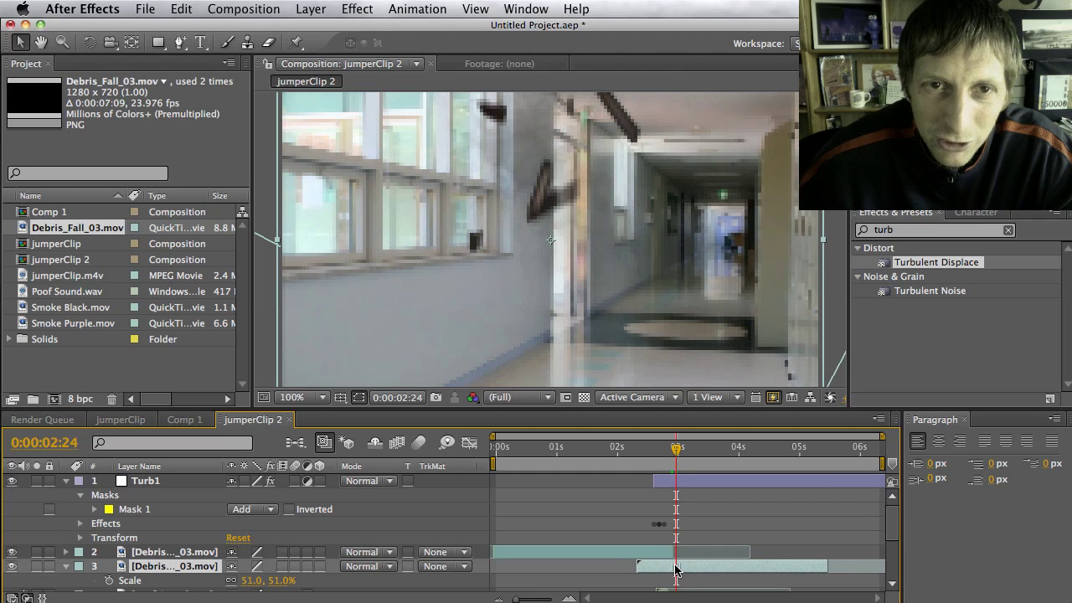